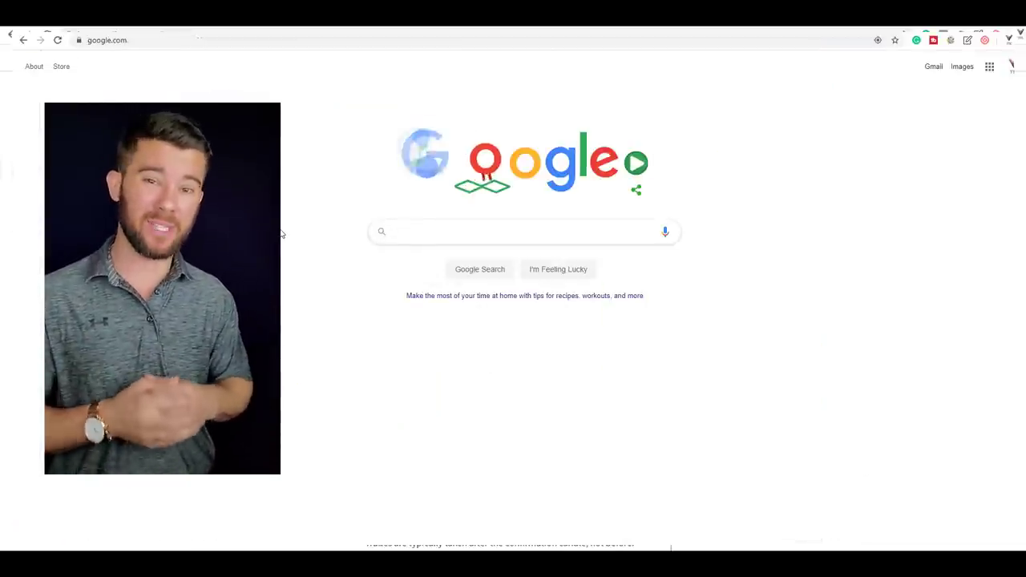
- Search Google for "Hammer candlestick pattern" and open the Investopedia article on the hammer candlestick's definition and tactics
type("Hammer cand")
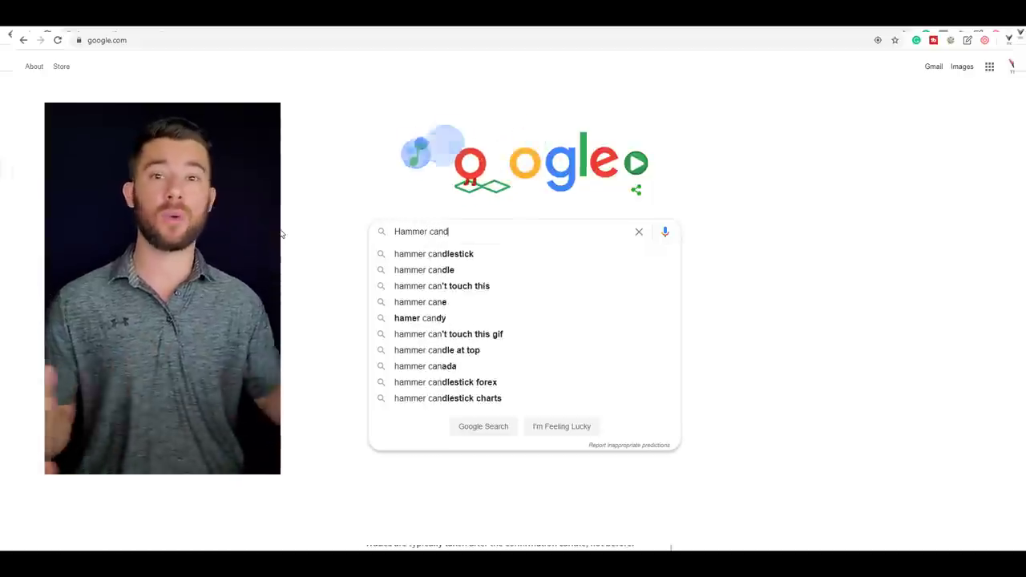
type("lestick pattern")
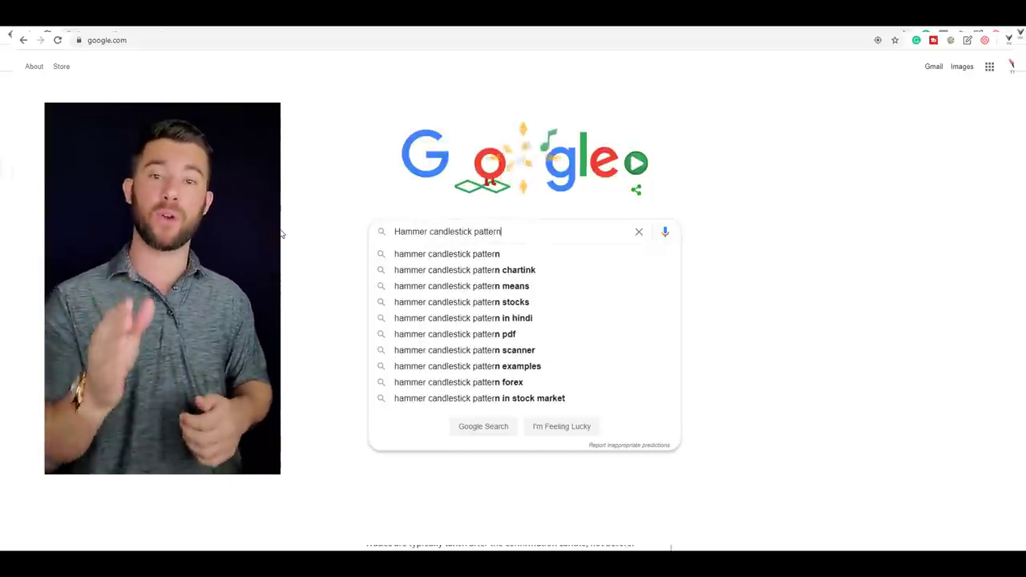
key("Return")
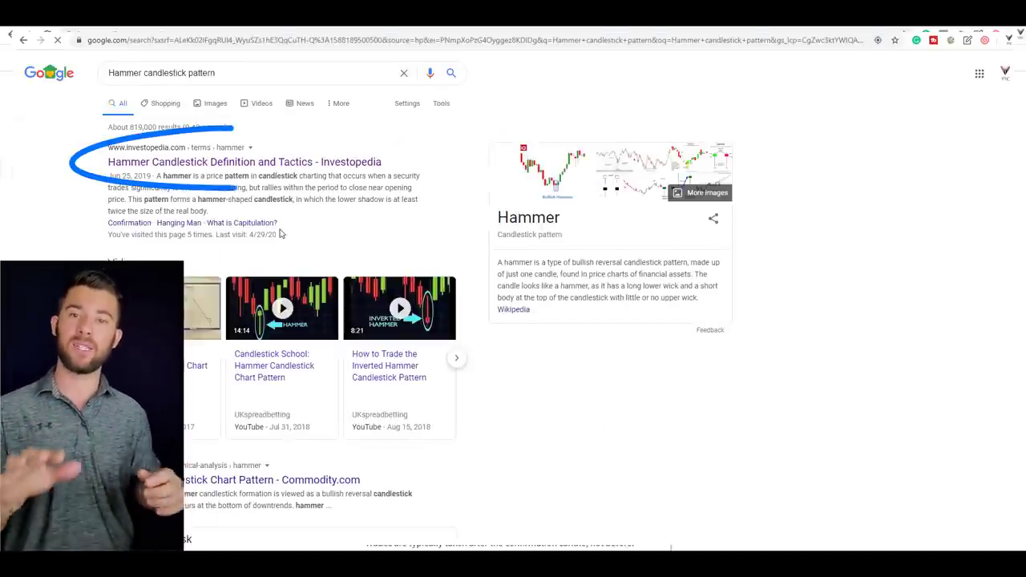
left_click(261, 164)
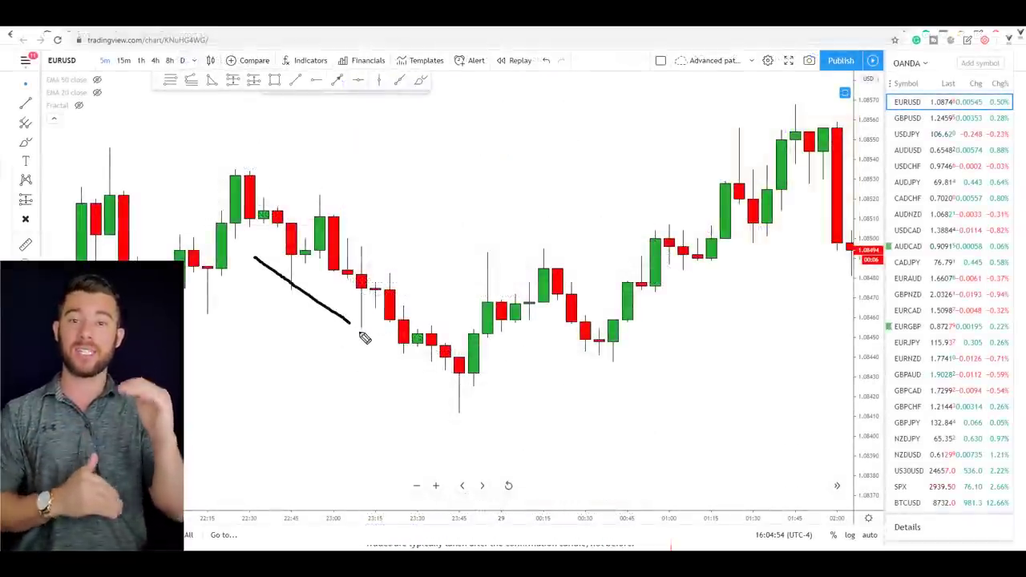
- Annotate the EURUSD downtrend, the wick and body of the 23:45 hammer candle, and the area after it with freehand strokes
mouse_move(361, 337)
left_mouse_down()
mouse_move(388, 377)
mouse_move(395, 348)
left_mouse_up()
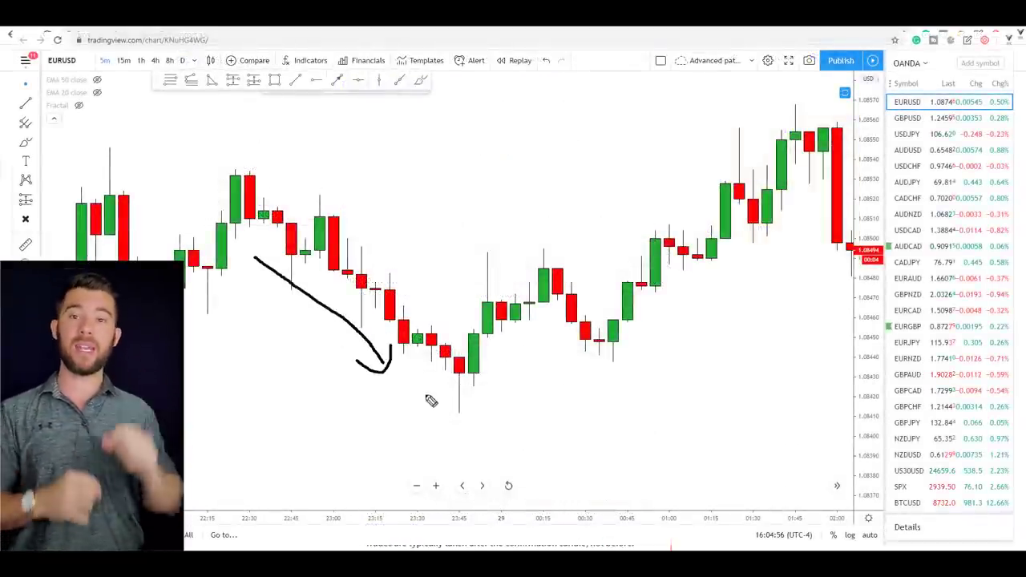
mouse_move(390, 425)
left_mouse_down()
mouse_move(447, 393)
mouse_move(448, 407)
mouse_move(460, 395)
mouse_move(460, 414)
left_mouse_up()
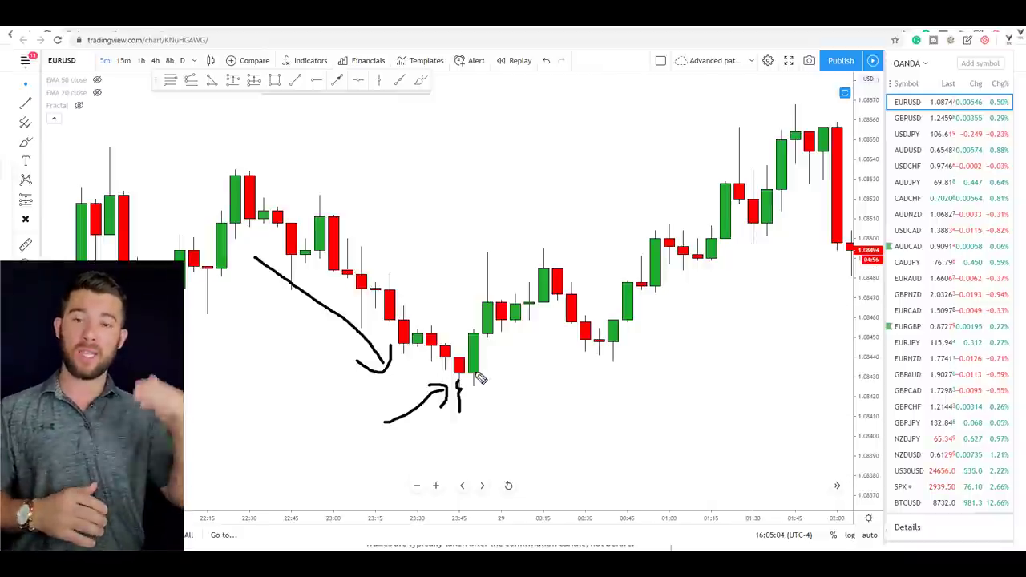
mouse_move(471, 357)
left_mouse_down()
mouse_move(450, 357)
mouse_move(473, 367)
left_mouse_up()
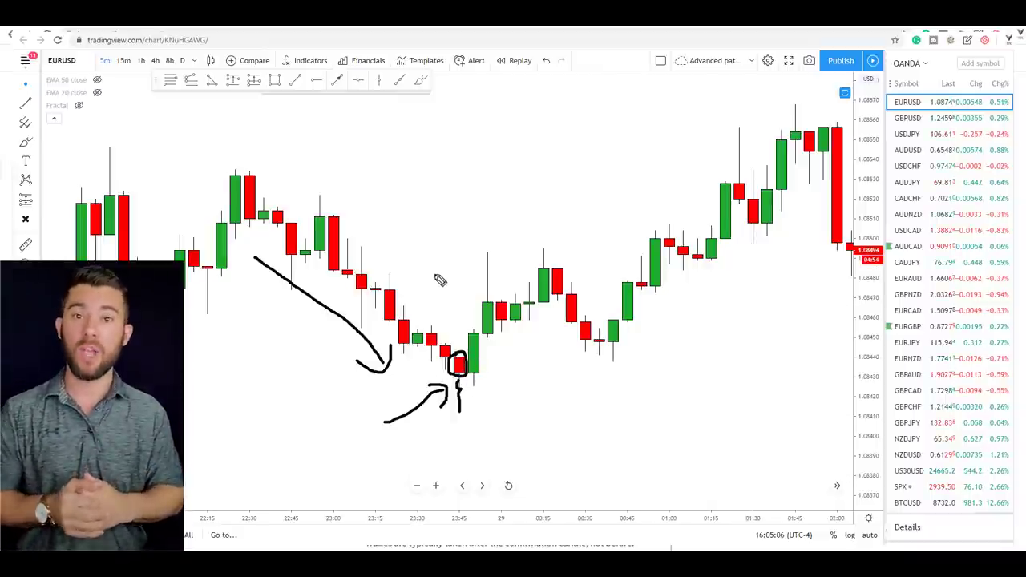
mouse_move(434, 275)
left_mouse_down()
mouse_move(462, 328)
mouse_move(467, 320)
left_mouse_up()
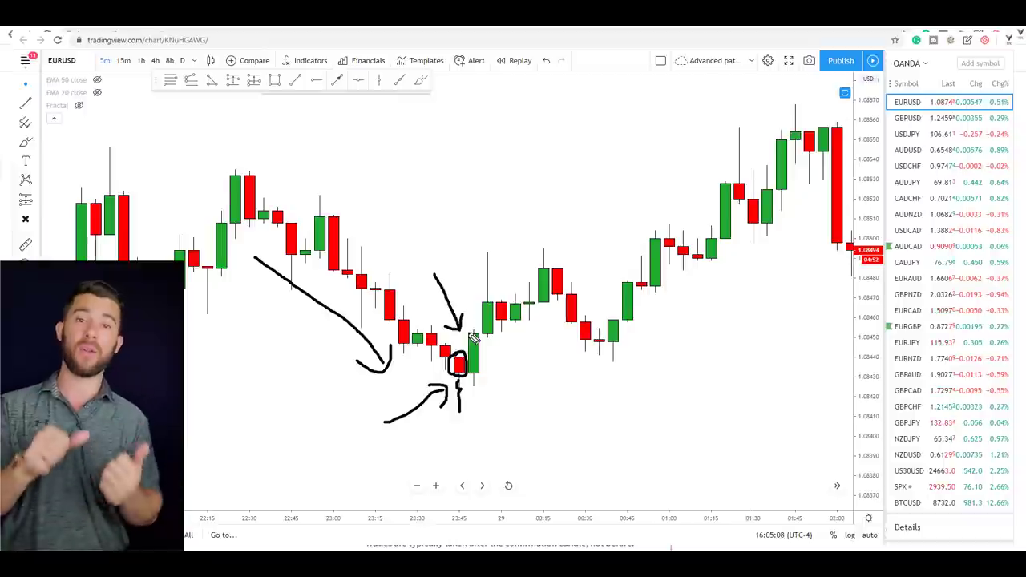
key("e")
mouse_move(478, 393)
left_mouse_down()
mouse_move(691, 297)
mouse_move(707, 312)
left_mouse_up()
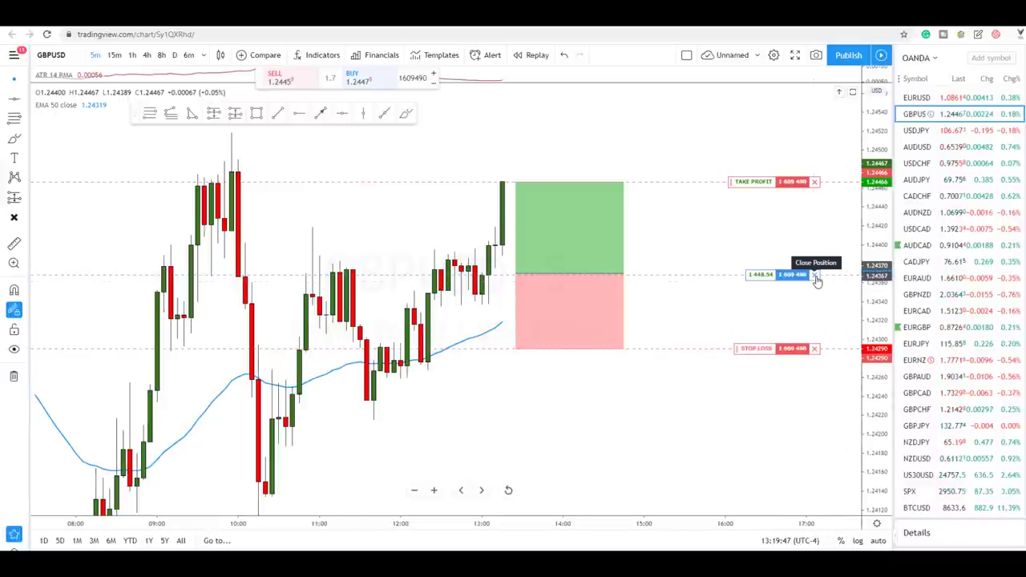
- Close the open GBPUSD long position from the chart
left_click(817, 277)
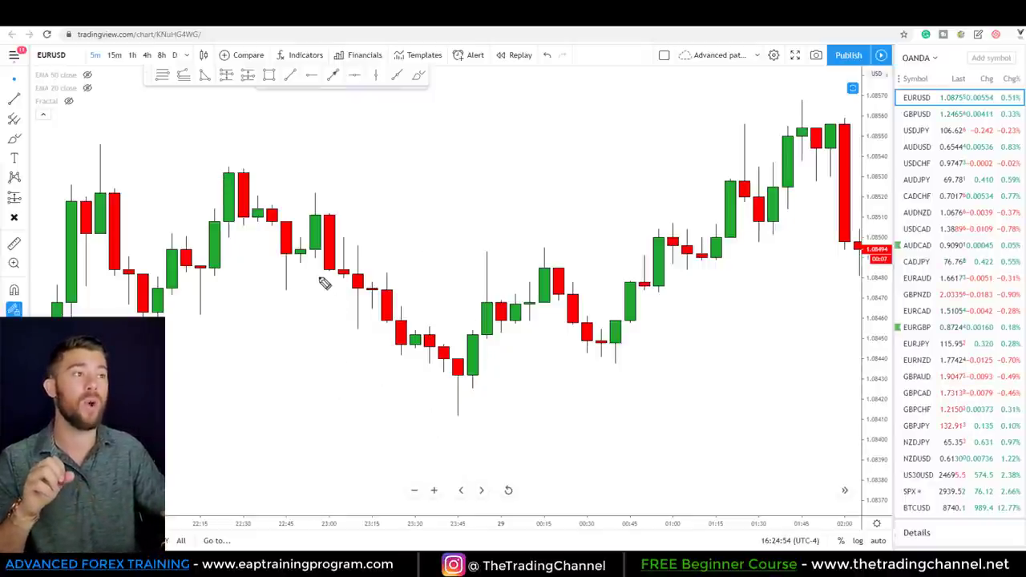
- Mark the EURUSD decline into the 23:45 hammer and circle the hammer-shaped candle at 22:15 freehand, and clear the drawings
mouse_move(321, 276)
left_mouse_down()
mouse_move(359, 345)
mouse_move(352, 350)
mouse_move(374, 340)
left_mouse_up()
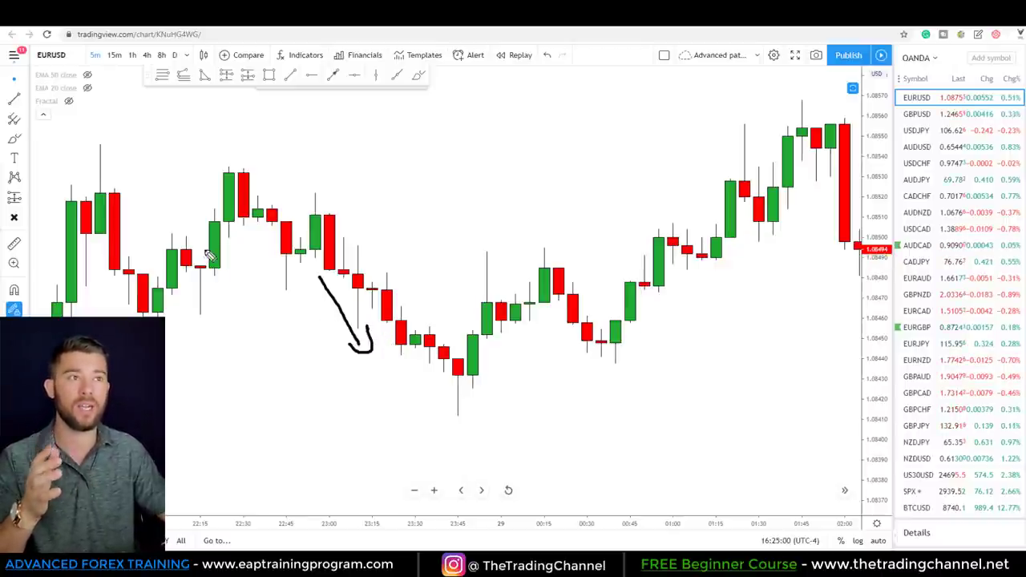
mouse_move(196, 239)
left_mouse_down()
mouse_move(170, 250)
mouse_move(195, 240)
mouse_move(187, 309)
mouse_move(200, 282)
mouse_move(228, 276)
mouse_move(218, 234)
mouse_move(234, 230)
left_mouse_up()
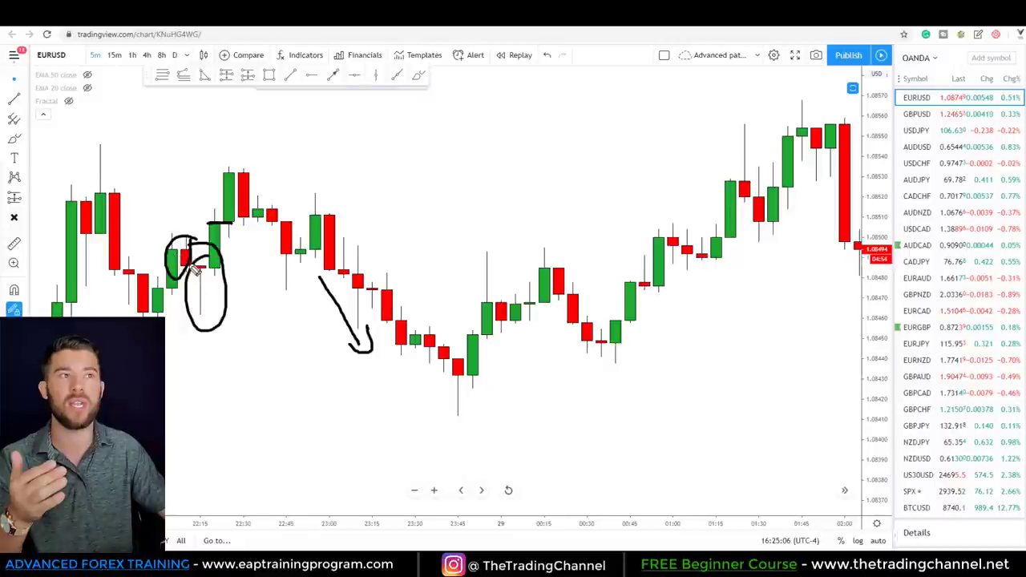
mouse_move(260, 353)
left_mouse_down()
mouse_move(317, 416)
mouse_move(383, 421)
left_mouse_up()
left_click_drag(245, 151, 420, 370)
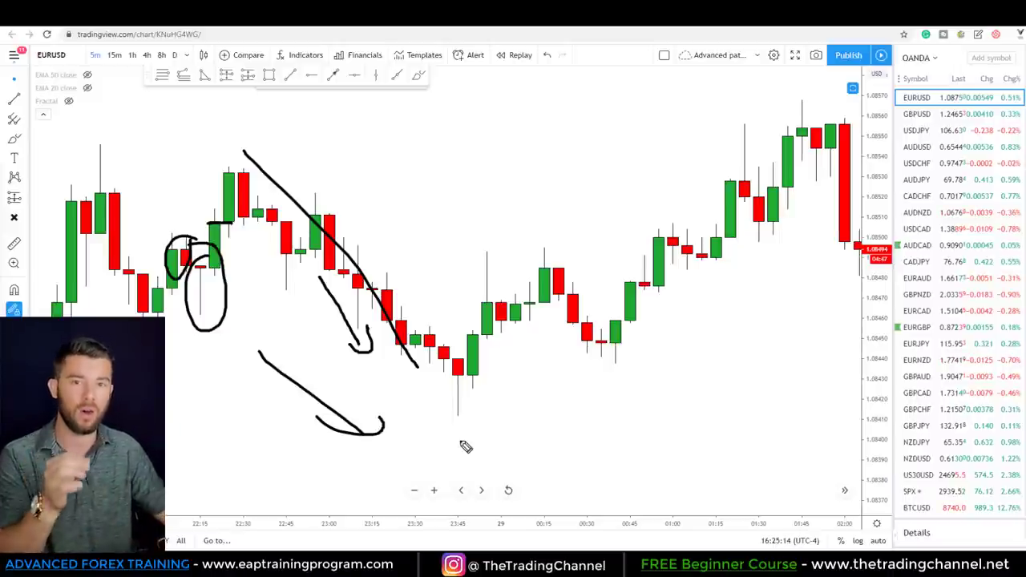
key("ctrl+z")
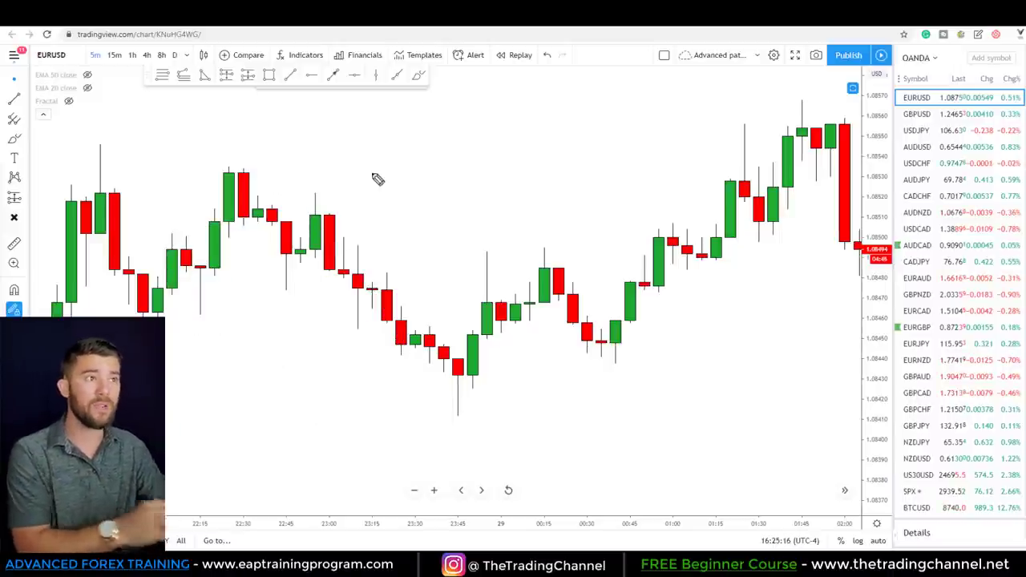
- Trace the EURUSD rise up to midnight, circle the hammer-shaped 00:05 candle and the following 00:10 candle freehand, and clear the drawings
mouse_move(364, 157)
left_mouse_down()
mouse_move(405, 207)
mouse_move(414, 196)
left_mouse_up()
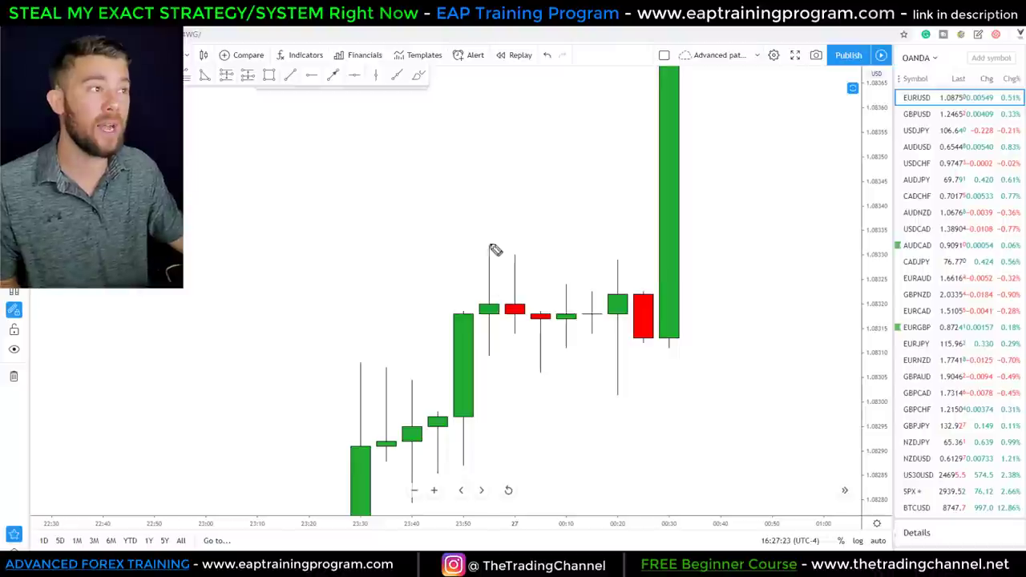
left_click_drag(344, 466, 496, 256)
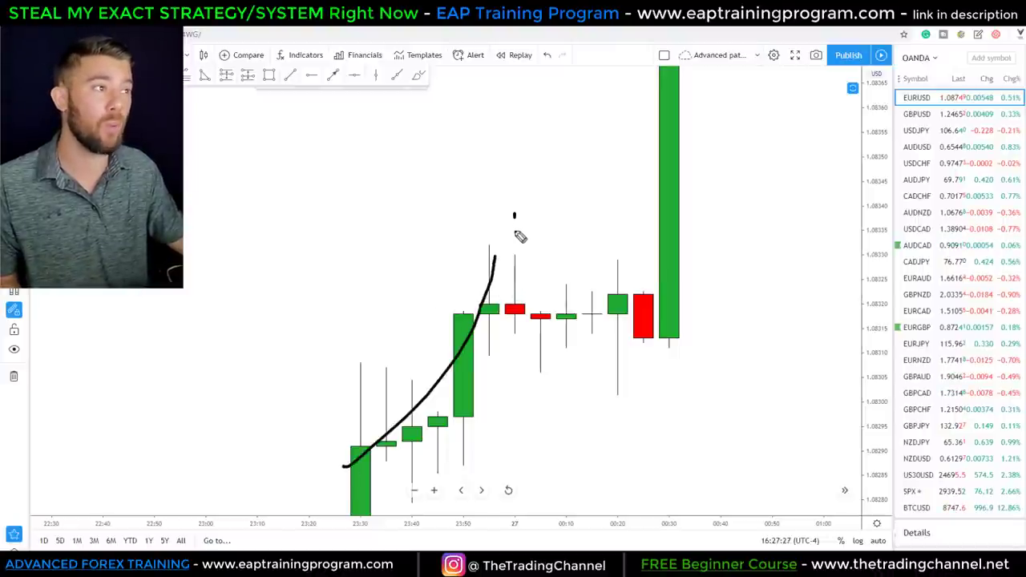
left_click_drag(514, 213, 514, 238)
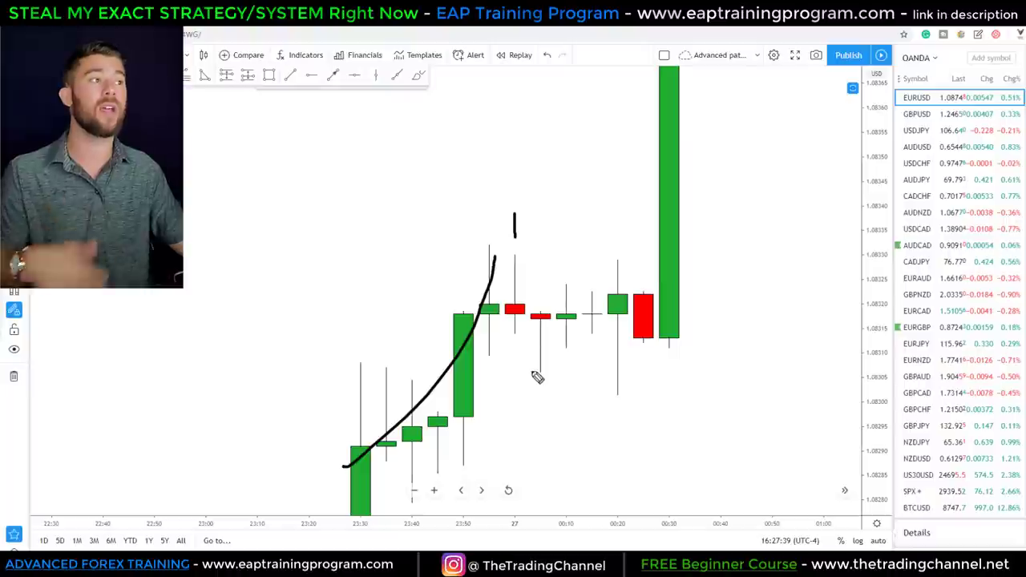
mouse_move(525, 367)
left_mouse_down()
mouse_move(542, 383)
mouse_move(563, 345)
mouse_move(564, 300)
mouse_move(529, 325)
mouse_move(525, 372)
mouse_move(535, 383)
left_mouse_up()
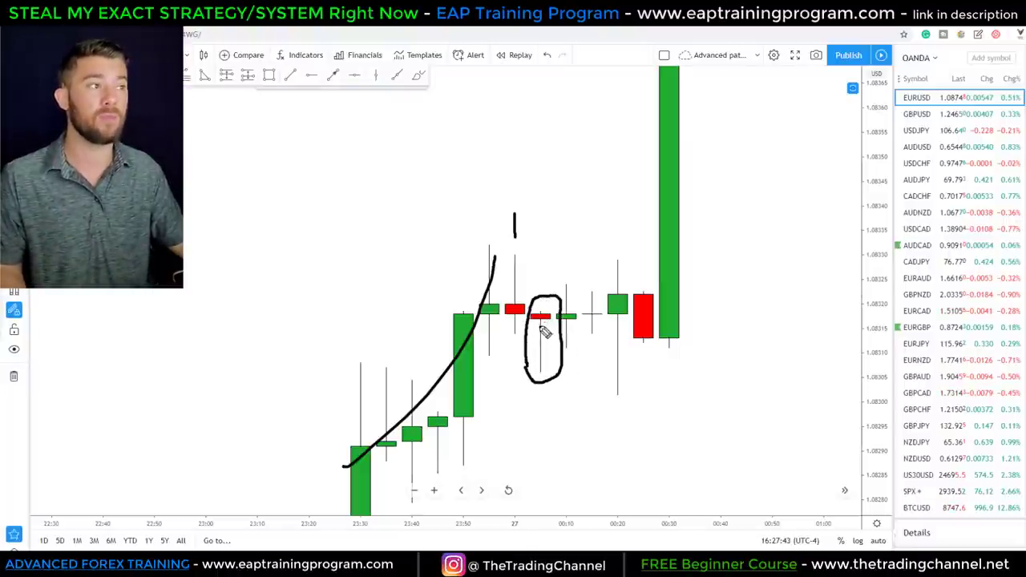
left_click_drag(540, 322, 545, 377)
mouse_move(551, 265)
left_mouse_down()
mouse_move(543, 301)
mouse_move(561, 321)
left_mouse_up()
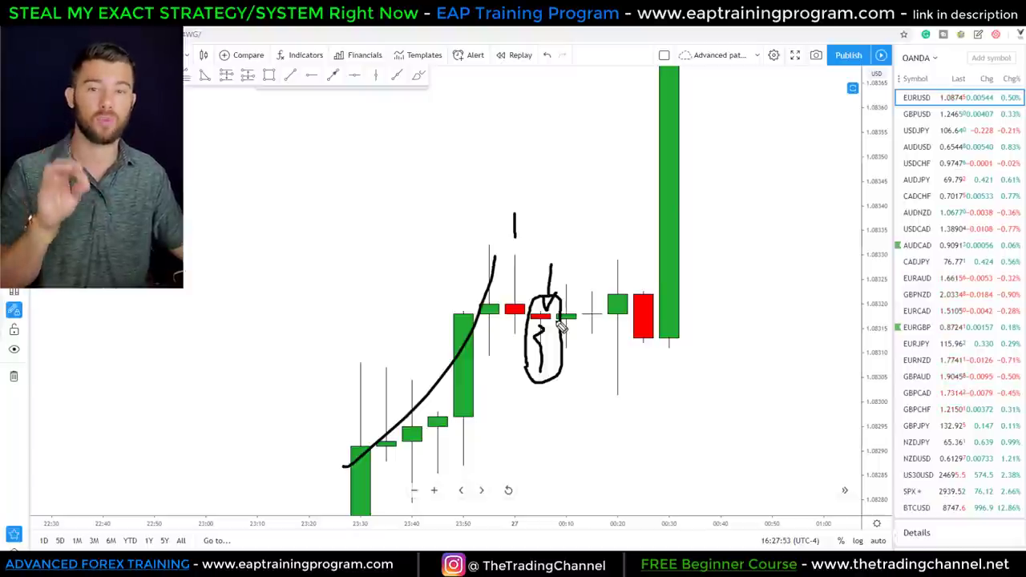
key("e")
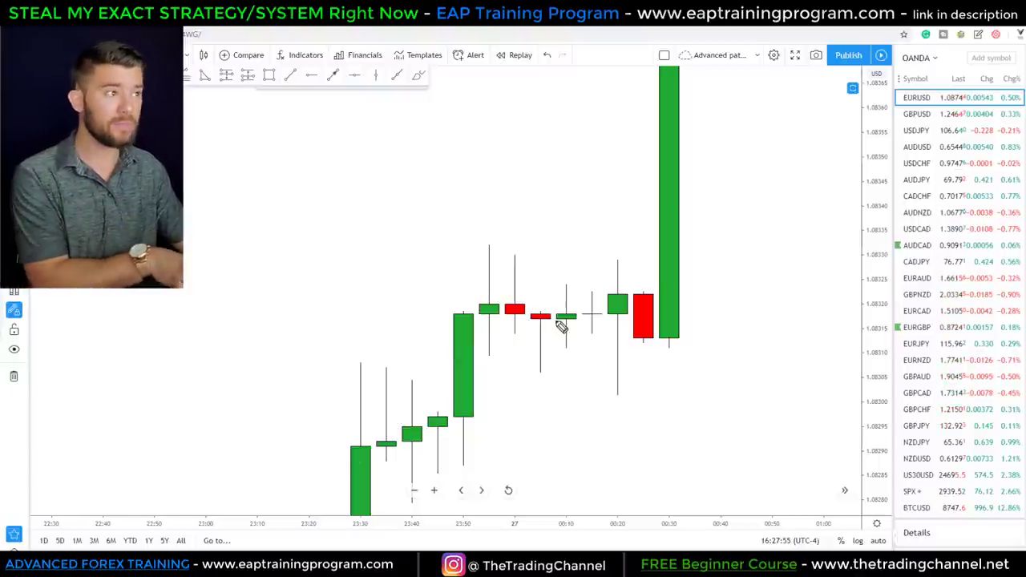
mouse_move(567, 283)
left_mouse_down()
mouse_move(572, 342)
mouse_move(568, 280)
left_mouse_up()
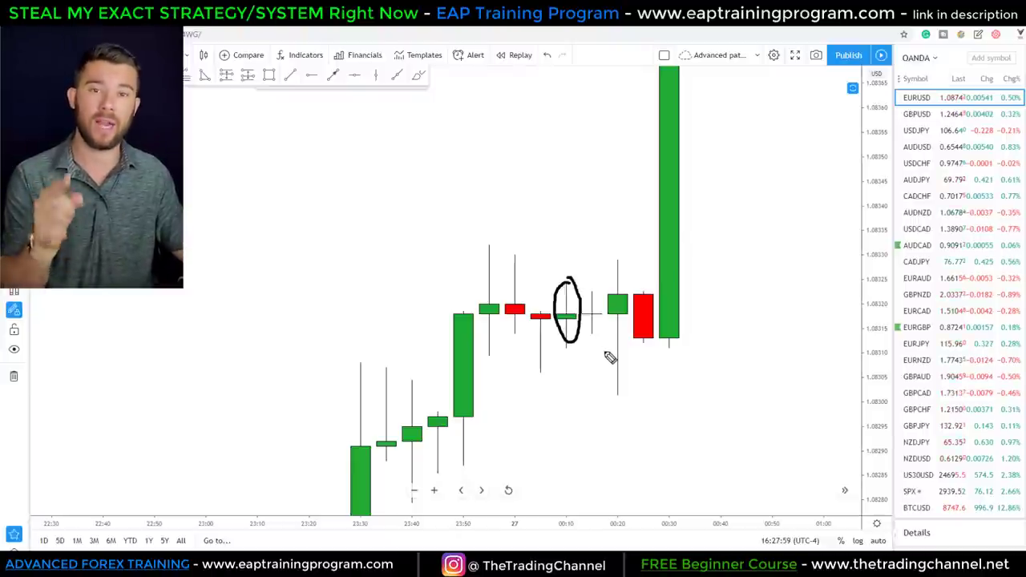
key("e")
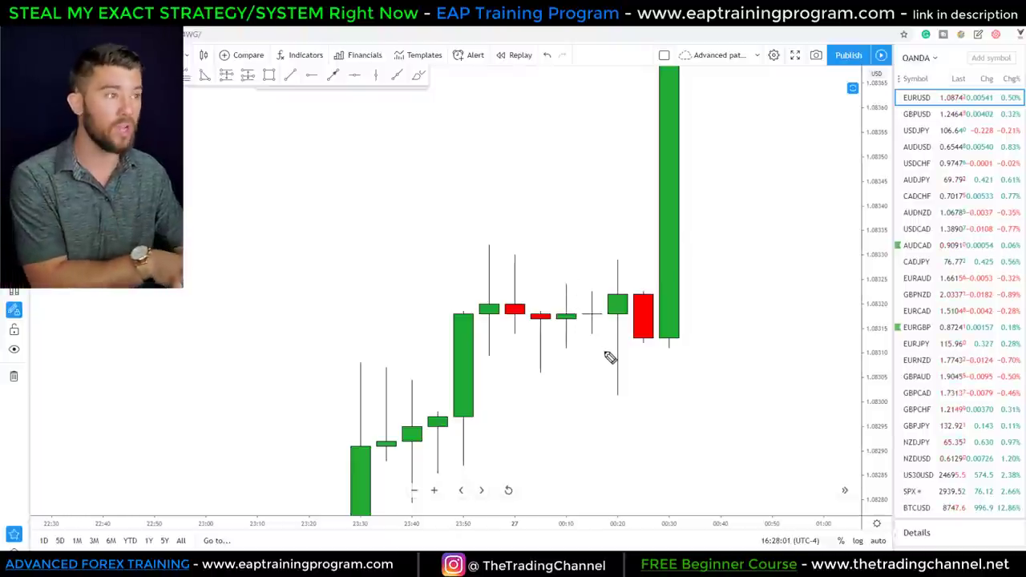
- Place a Fib retracement over the 00:05 candle, running from its low to its high
scroll(577, 387, "up", 1)
left_click_drag(573, 425, 492, 390)
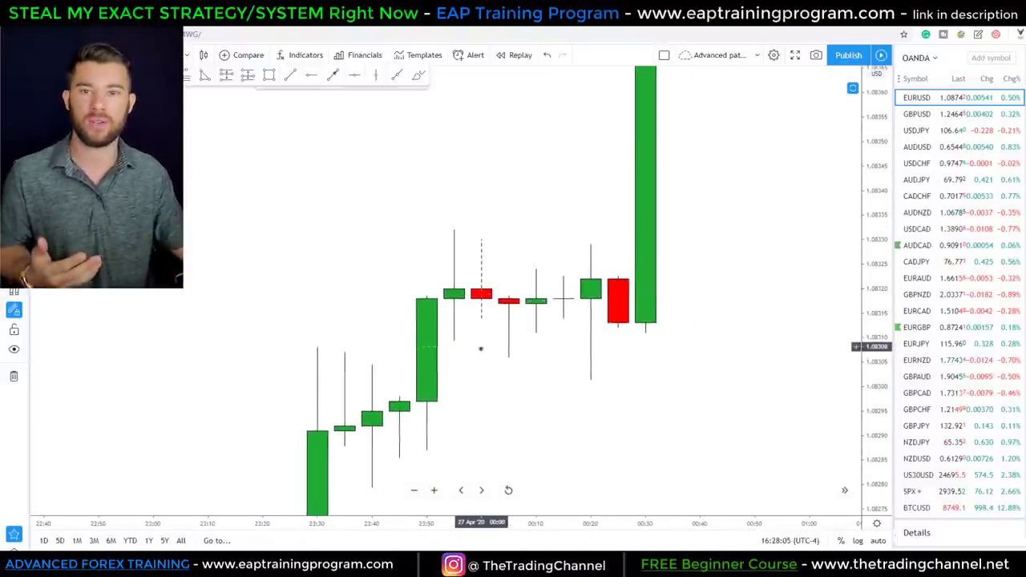
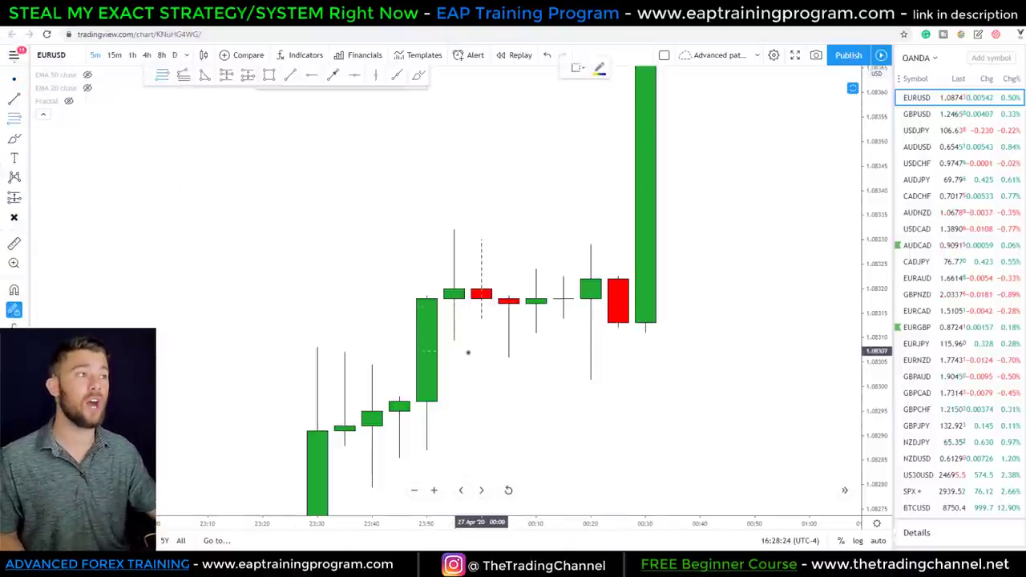
left_click(481, 358)
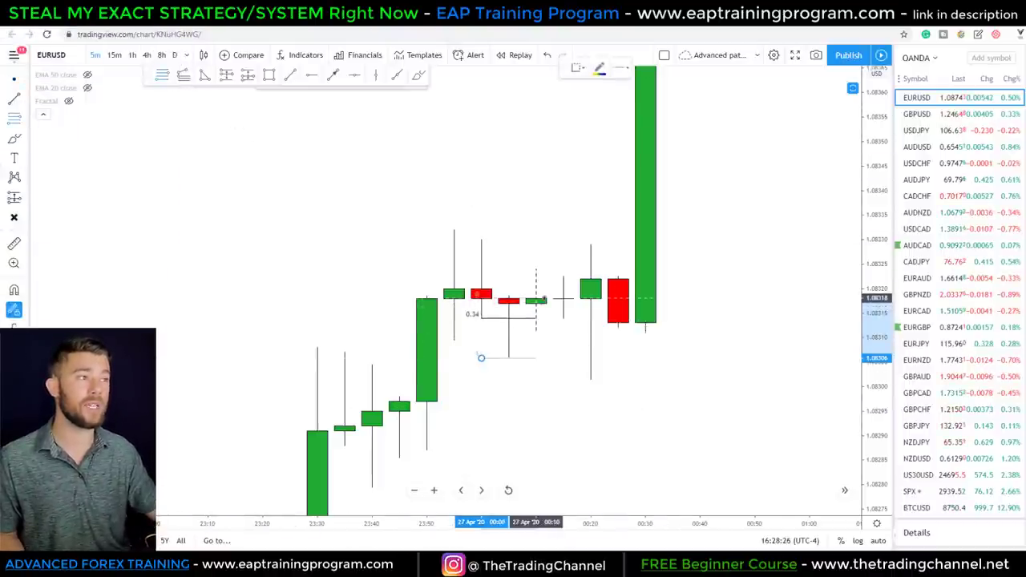
left_click(535, 298)
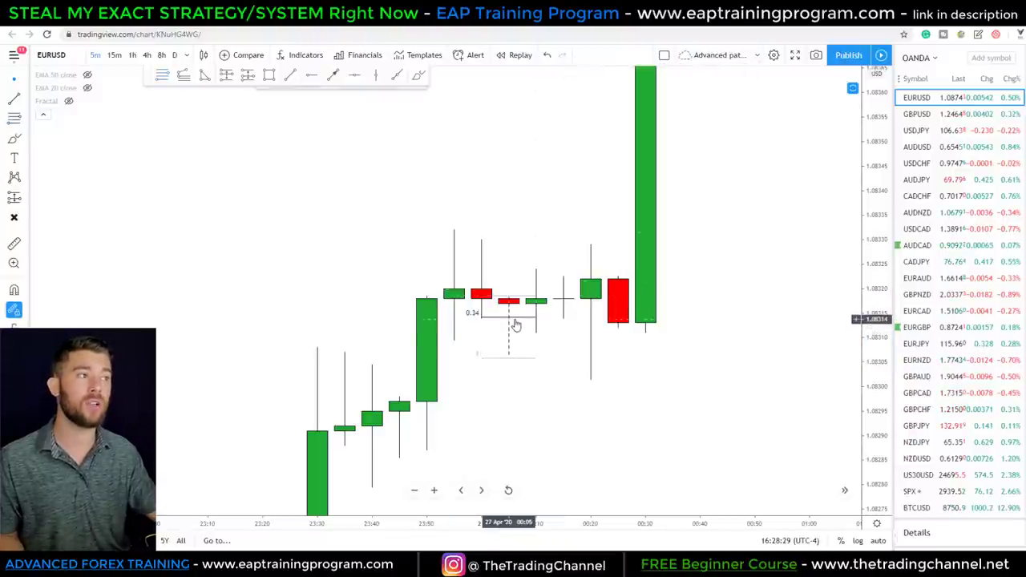
left_click(481, 358)
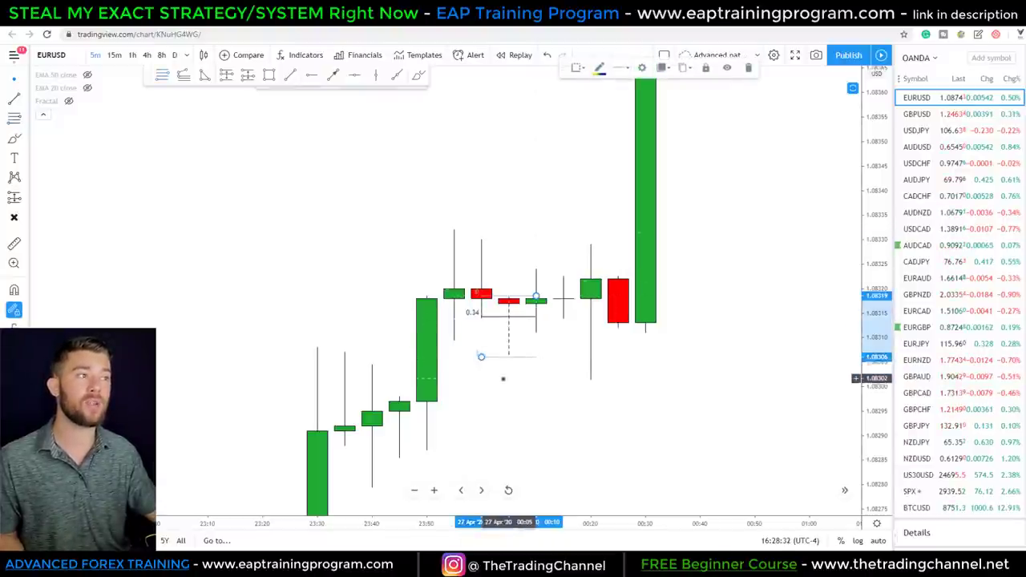
left_click(595, 427)
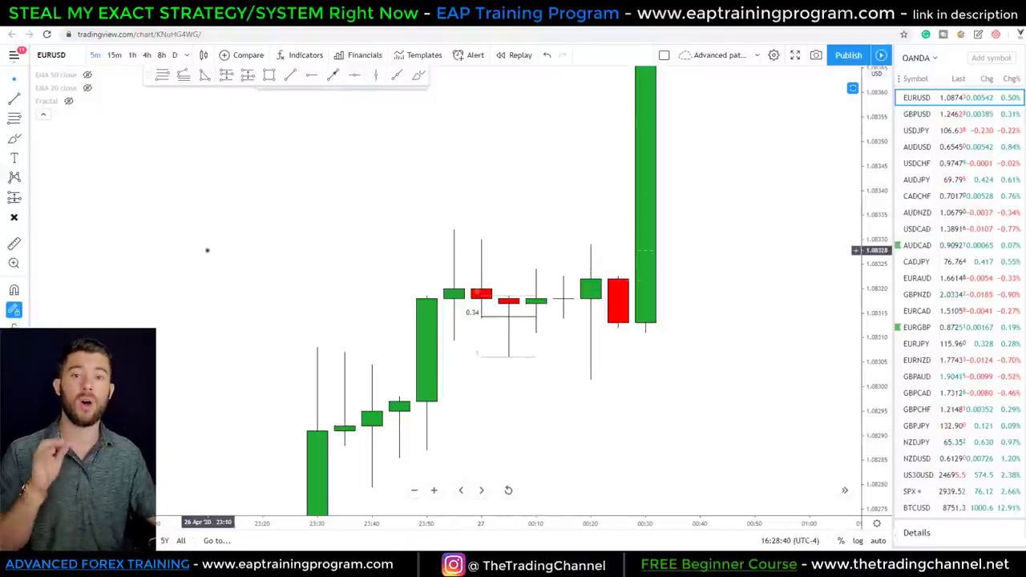
- Change the 0.34 level of the Fib retracement to 0.333
double_click(474, 315)
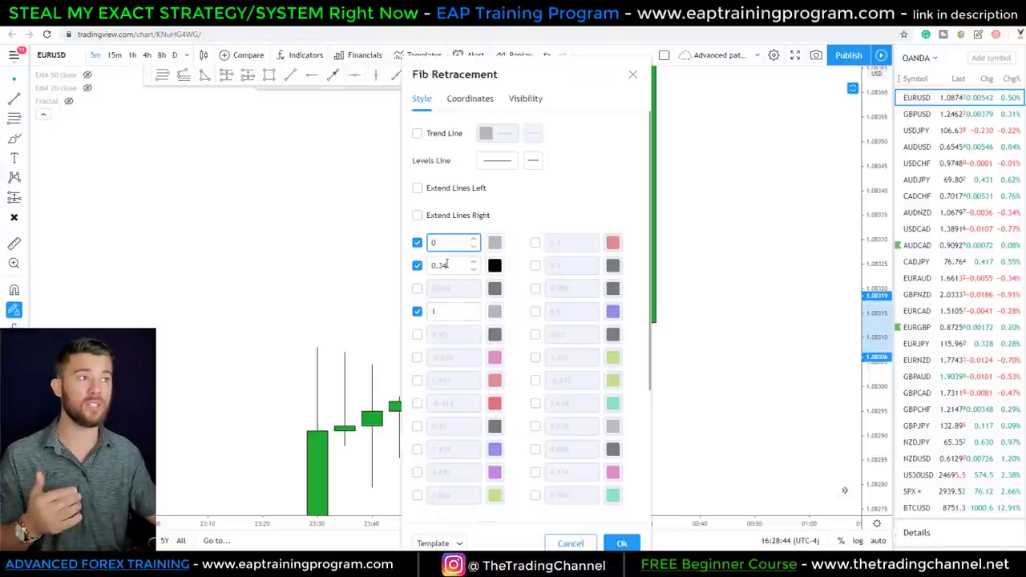
left_click(449, 268)
key("BackSpace")
type("33")
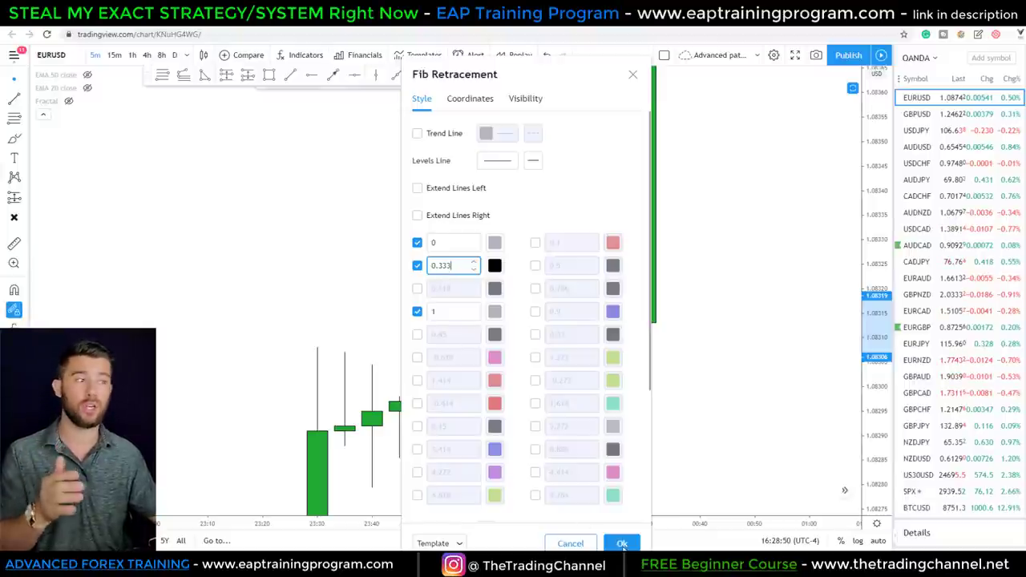
left_click(621, 544)
right_click(683, 411)
- Set the Fib retracement's level lines to the second-thinnest line thickness
left_click(564, 298)
double_click(505, 320)
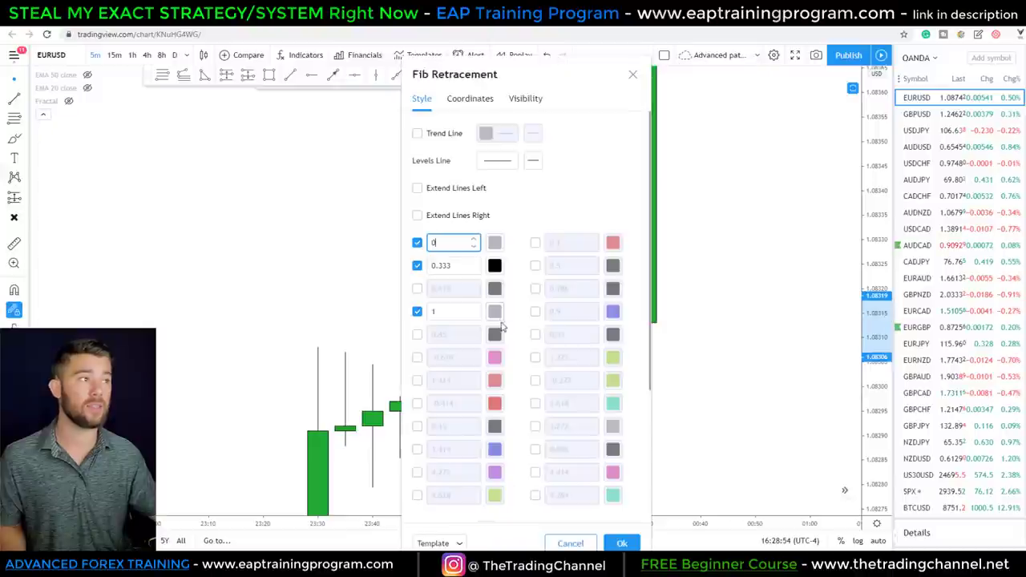
left_click(496, 160)
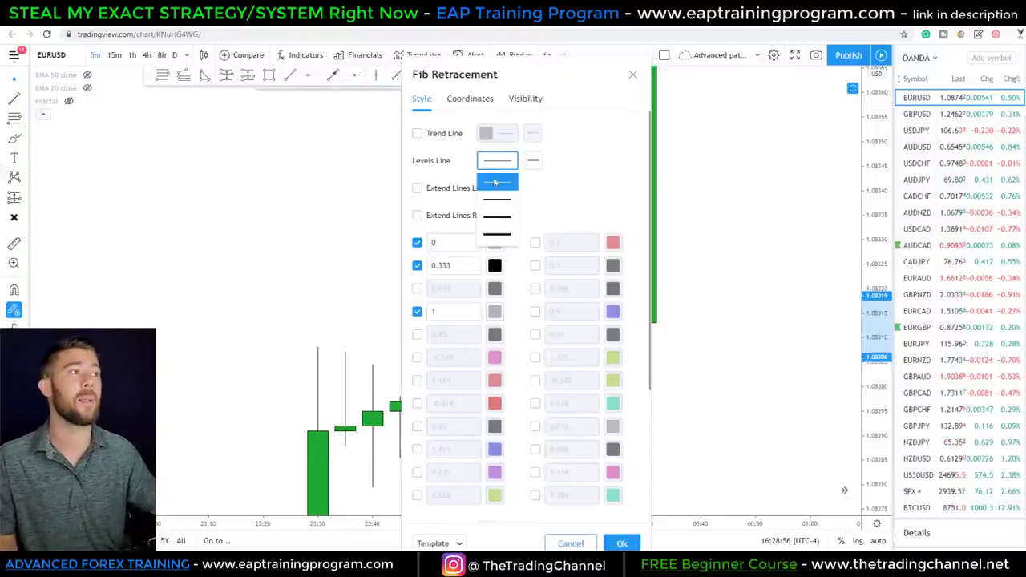
left_click(496, 201)
left_click(621, 543)
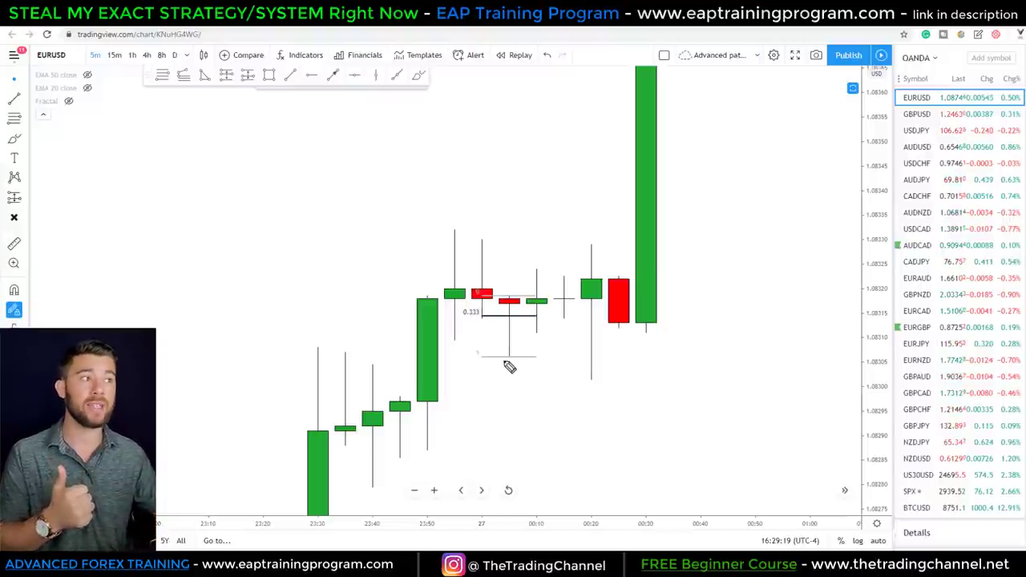
- Mark the area by the 0.333 level freehand, and write an arrow and "2X" beside the wick in the GBPUSD candle diagram
left_click_drag(465, 320, 481, 324)
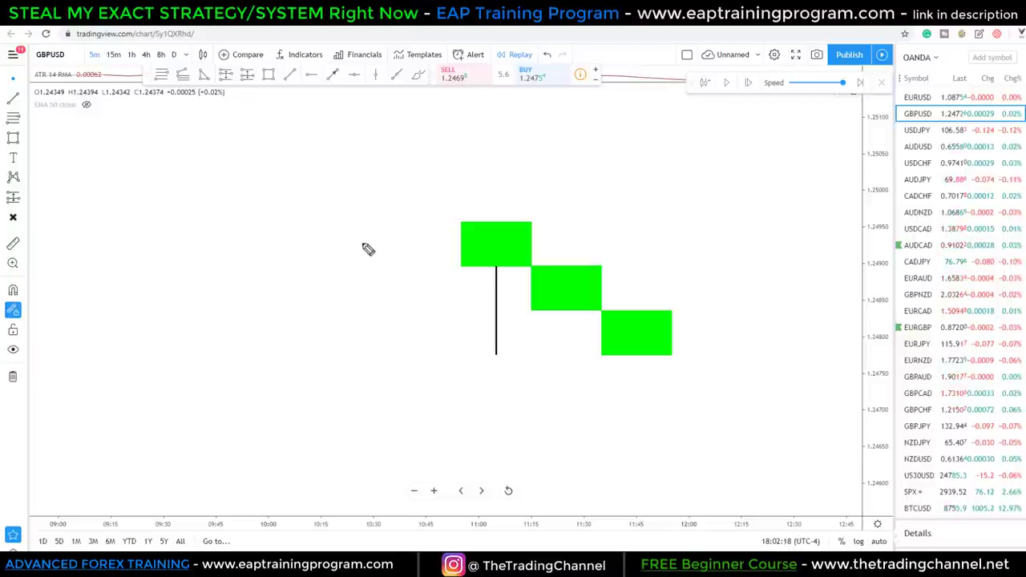
mouse_move(370, 331)
left_mouse_down()
mouse_move(419, 325)
mouse_move(417, 342)
mouse_move(459, 343)
left_mouse_up()
left_click_drag(461, 313, 481, 343)
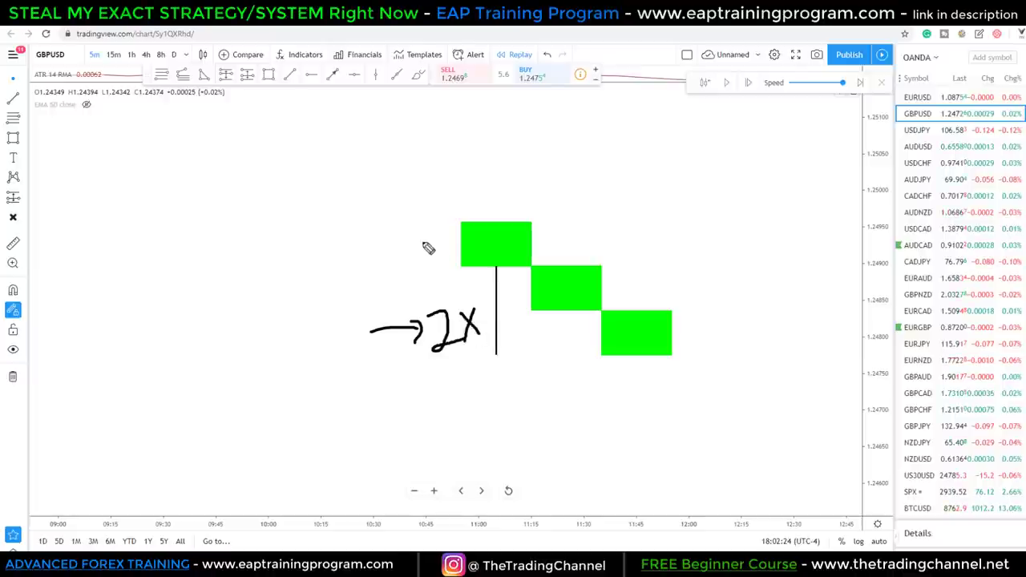
- Write an arrow and "1X" beside the diagram candle's body, and a "3" beside each of the three green blocks
mouse_move(383, 254)
left_mouse_down()
mouse_move(444, 255)
mouse_move(429, 258)
left_mouse_up()
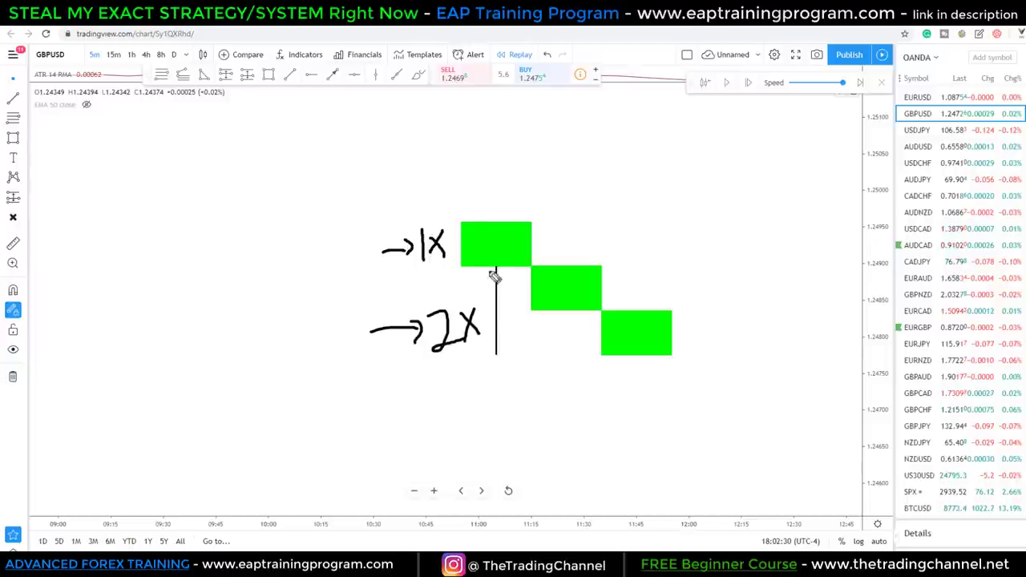
mouse_move(609, 232)
left_mouse_down()
mouse_move(636, 251)
mouse_move(583, 250)
left_mouse_up()
mouse_move(638, 272)
left_mouse_down()
mouse_move(638, 301)
mouse_move(689, 344)
left_mouse_up()
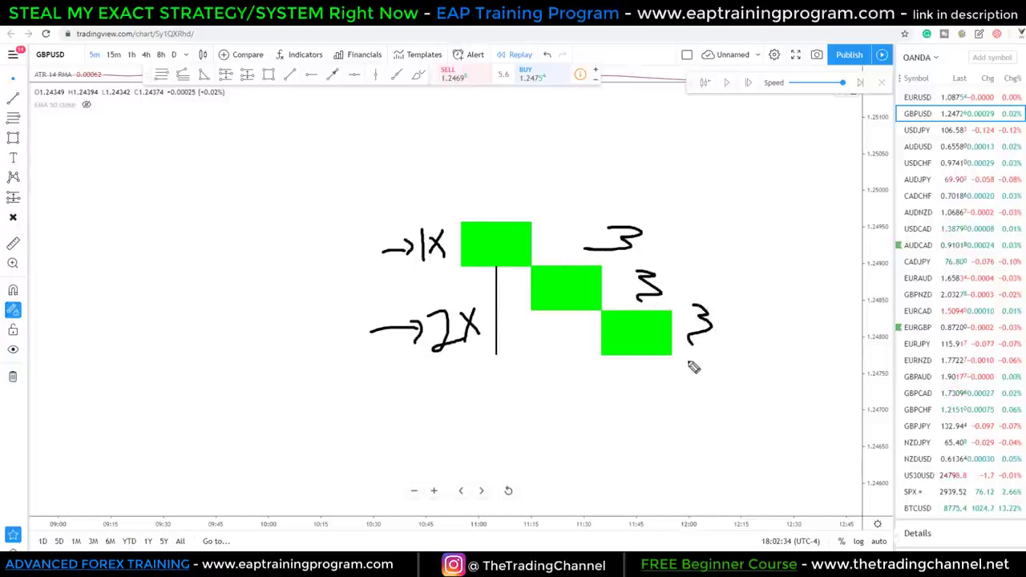
- Label the diagram candle's wick "2/3" and its body "1/3" freehand, each with an arrow pointing to its part
mouse_move(407, 429)
left_mouse_down()
mouse_move(465, 412)
mouse_move(485, 366)
mouse_move(487, 386)
left_mouse_up()
mouse_move(314, 429)
left_mouse_down()
mouse_move(343, 422)
mouse_move(366, 466)
mouse_move(396, 433)
mouse_move(389, 465)
left_mouse_up()
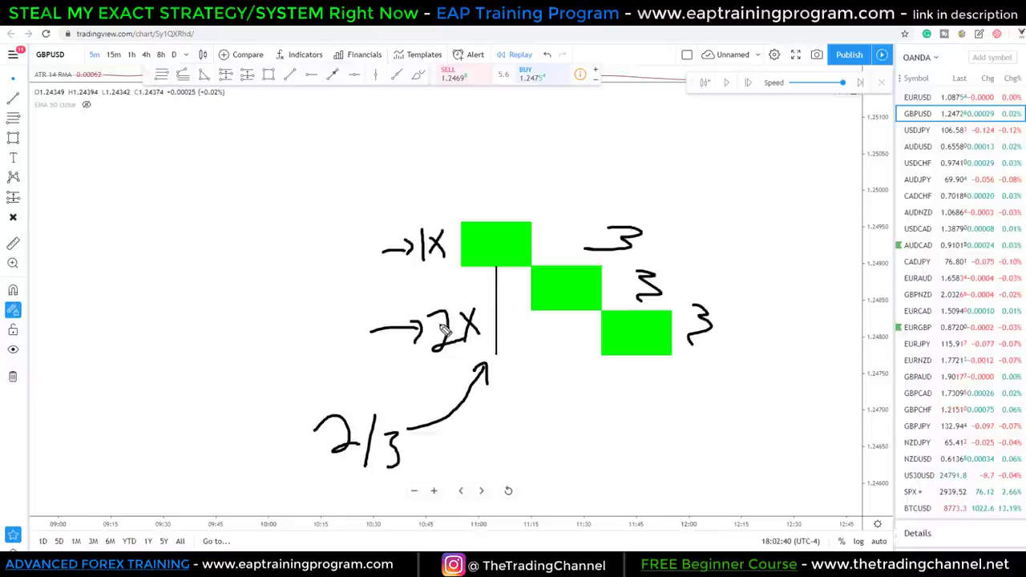
mouse_move(486, 149)
left_mouse_down()
mouse_move(501, 213)
mouse_move(527, 176)
left_mouse_up()
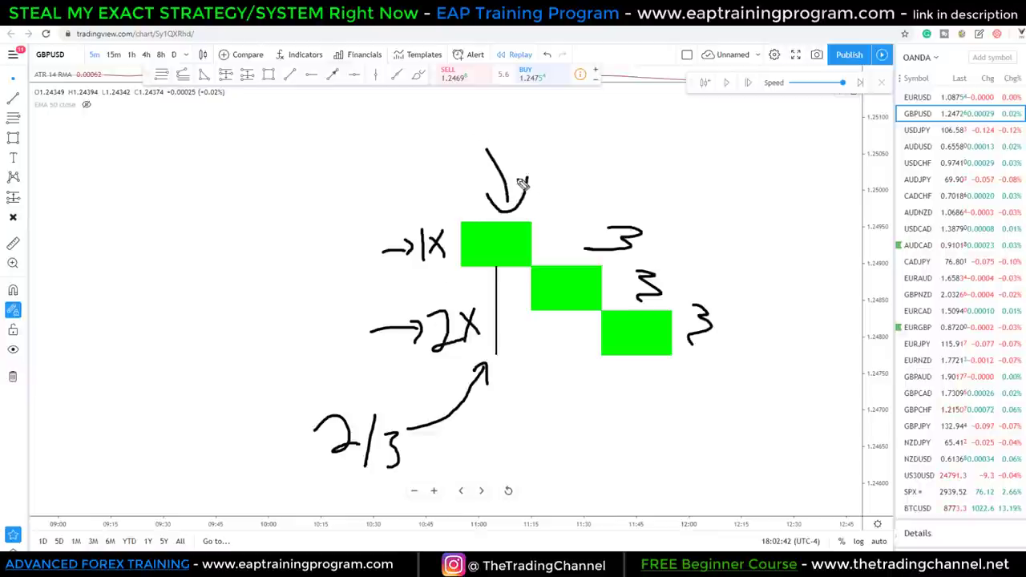
left_click_drag(404, 111, 407, 161)
mouse_move(438, 121)
left_mouse_down()
mouse_move(428, 168)
mouse_move(464, 163)
mouse_move(449, 169)
left_mouse_up()
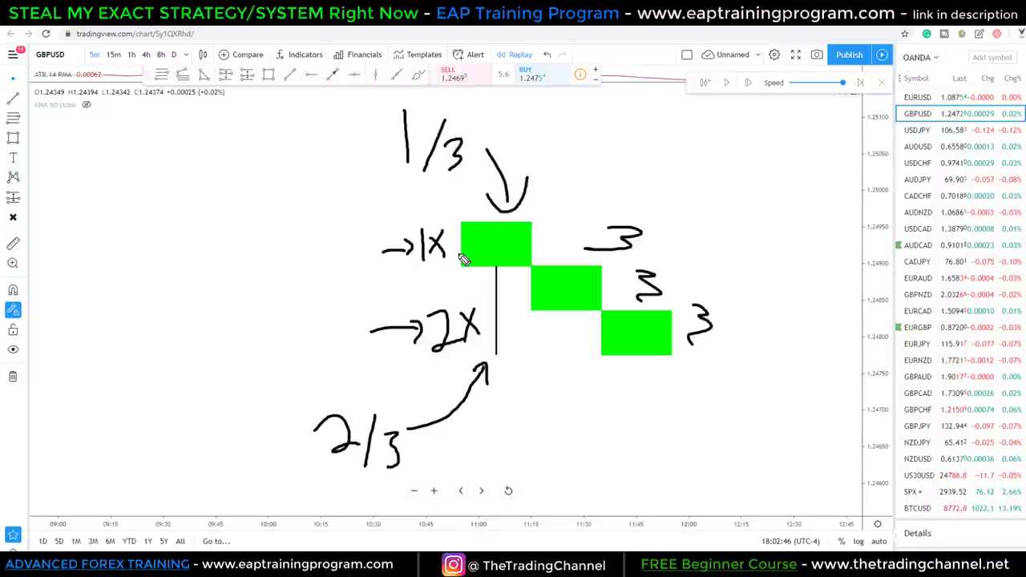
- Clear the freehand labels and write "33.3%" beside the diagram candle's body
key("e")
mouse_move(348, 218)
left_mouse_down()
mouse_move(363, 255)
mouse_move(383, 226)
mouse_move(373, 250)
left_mouse_up()
left_click(392, 227)
mouse_move(394, 196)
left_mouse_down()
mouse_move(413, 208)
mouse_move(408, 226)
left_mouse_up()
left_click(425, 190)
left_click_drag(439, 185, 430, 213)
left_click(435, 210)
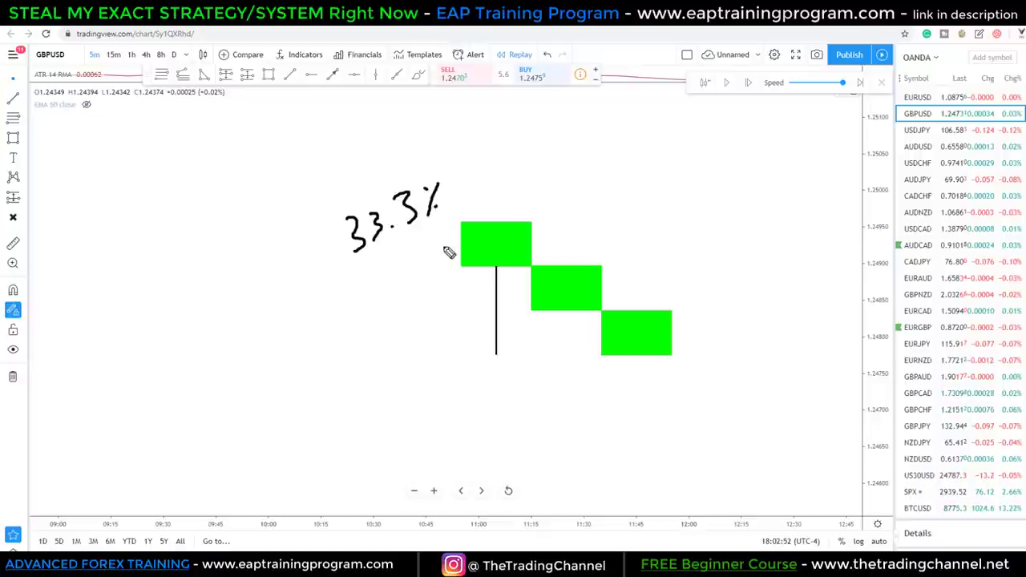
- Mark the wick's low and the body's high with short freehand strokes, and erase all freehand marks
left_click_drag(491, 356, 502, 357)
left_click_drag(488, 222, 515, 223)
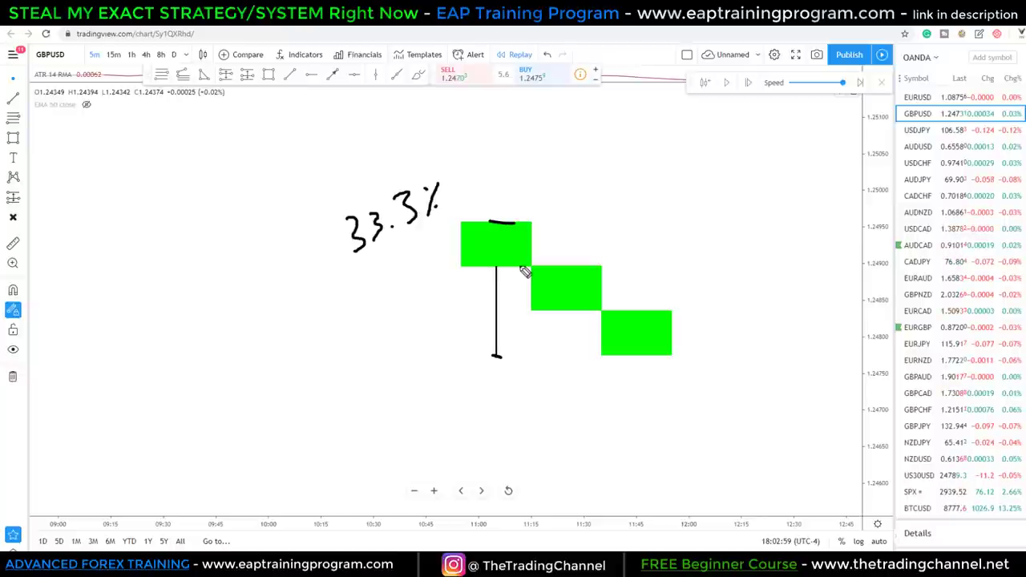
key("Escape")
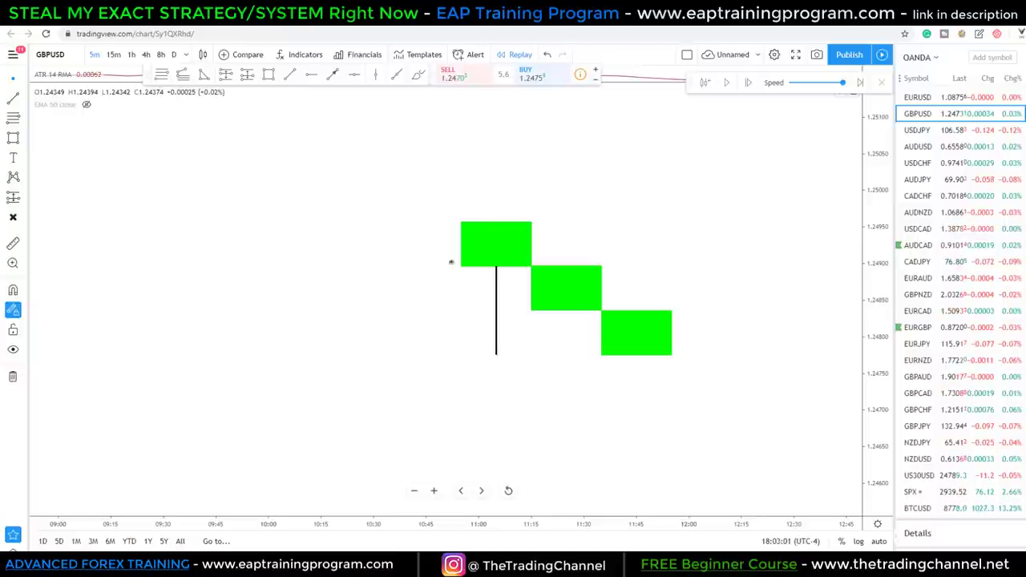
- Place a Fib retracement over the diagram candle from its wick's low to its body's high, and mark the area beside the body freehand
left_click(425, 355)
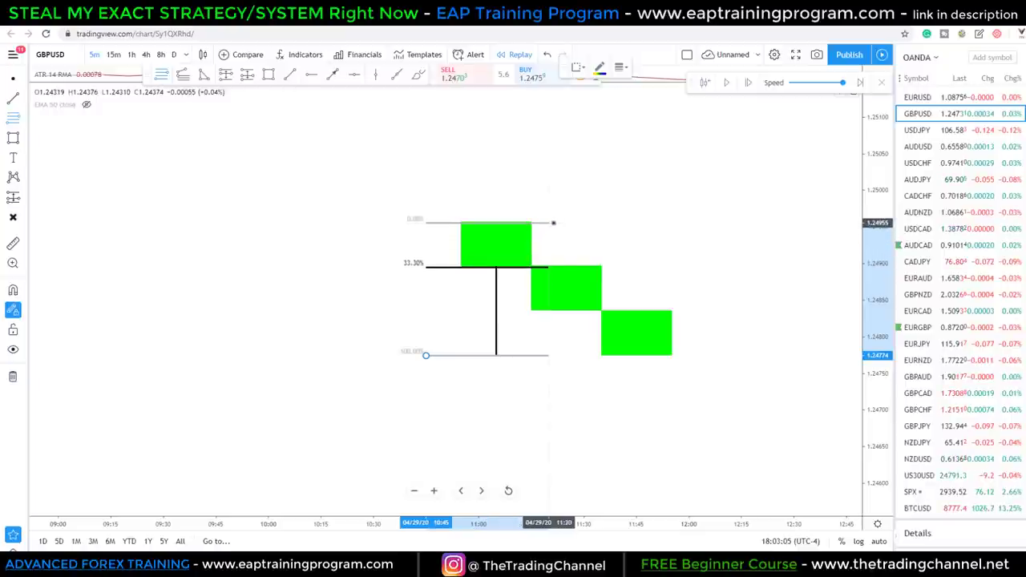
left_click(548, 221)
left_click(619, 238)
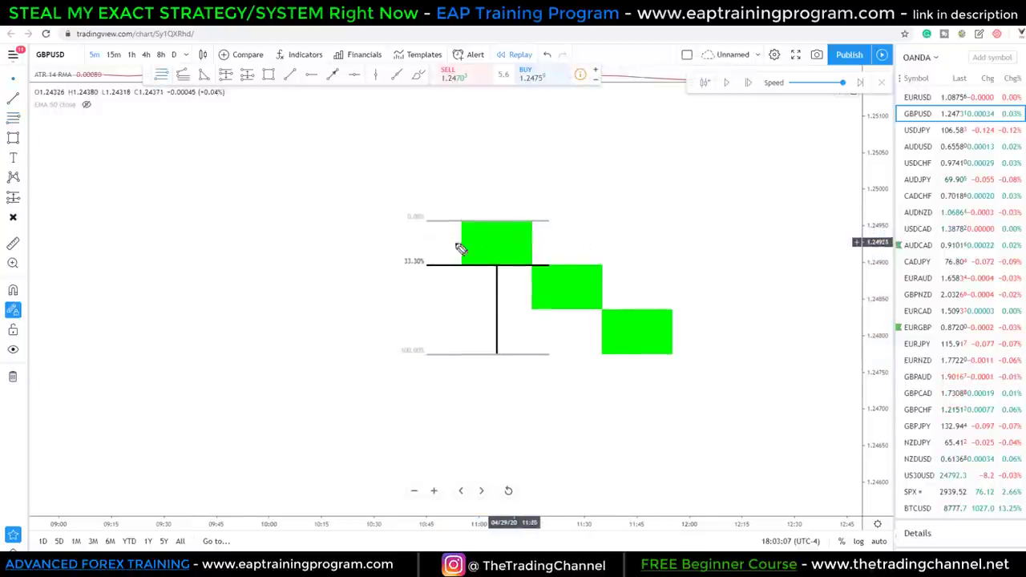
left_click_drag(414, 234, 435, 259)
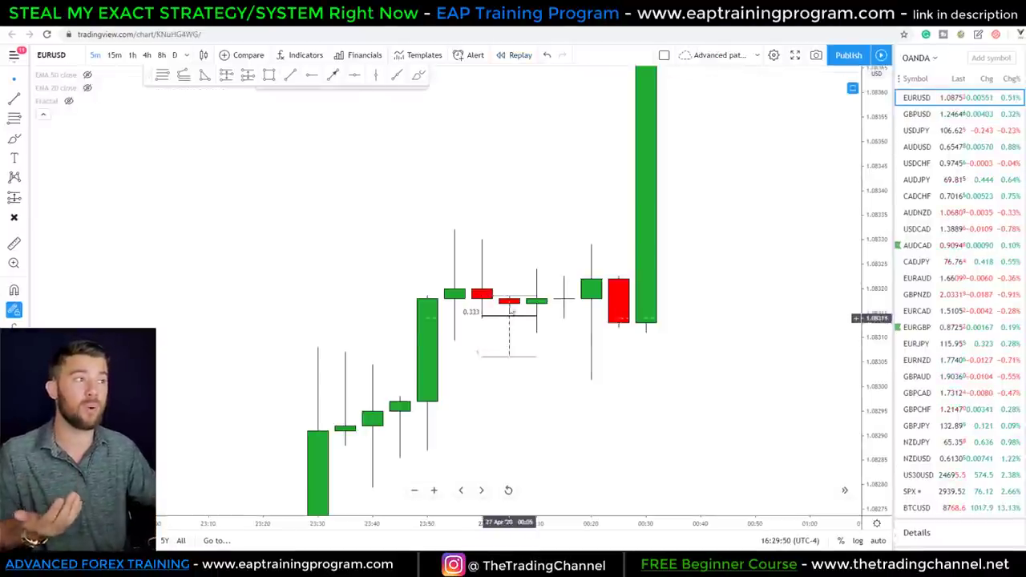
- Move the EURUSD Fib retracement above the 23:30 candle to review its level settings, and return it to the 00:05 candle
left_click(497, 324)
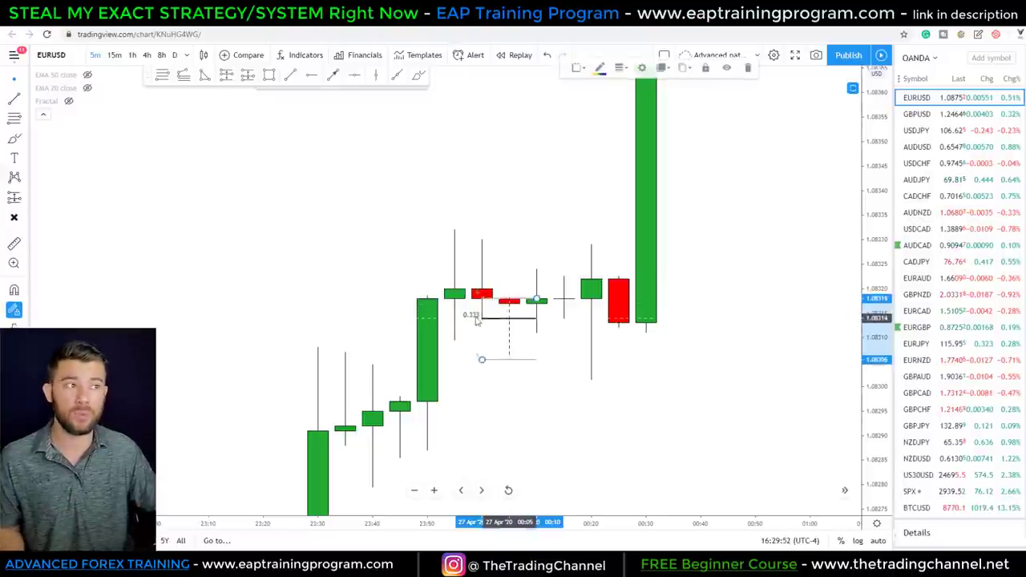
left_click_drag(497, 324, 331, 301)
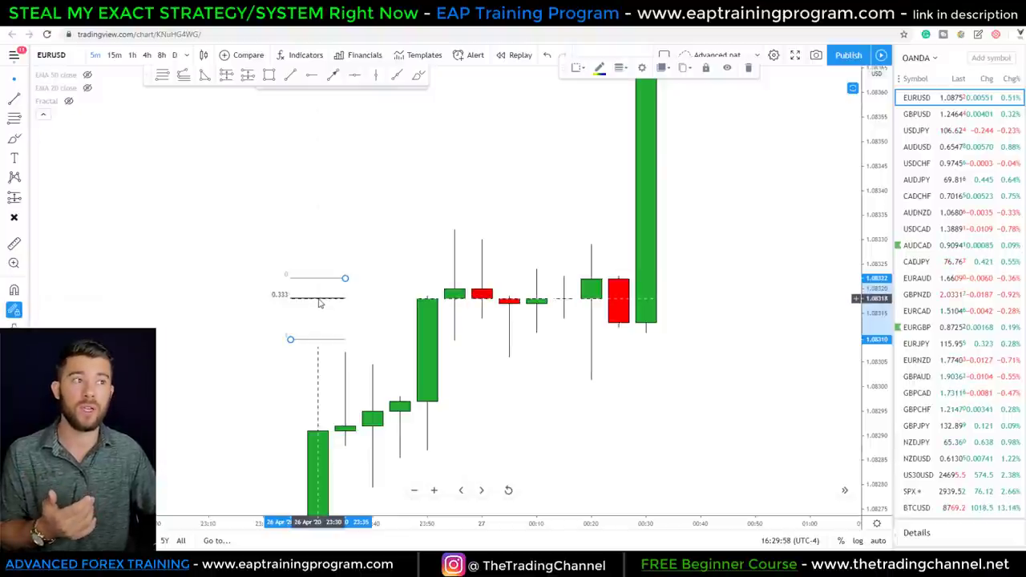
double_click(319, 301)
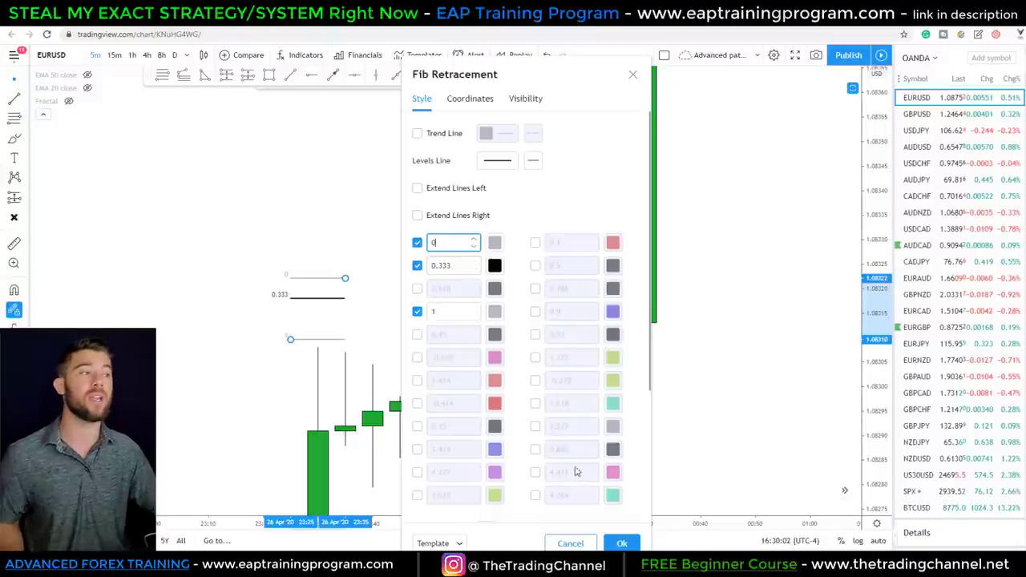
left_click(621, 544)
left_click_drag(329, 294, 520, 327)
left_click(572, 414)
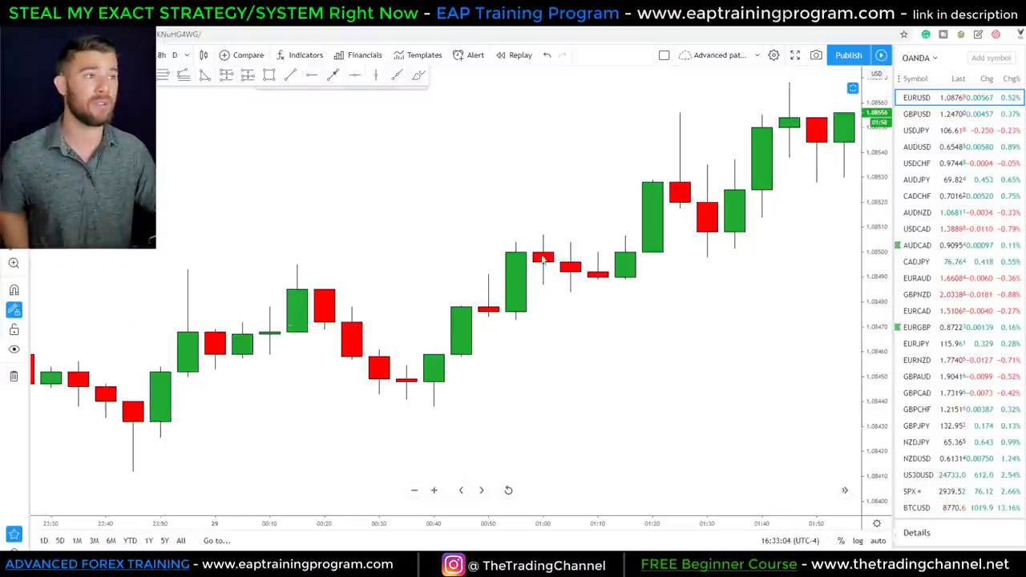
- Circle the 23:45, 00:40 and 01:50 candles freehand, and erase the circles
mouse_move(145, 388)
left_mouse_down()
mouse_move(160, 463)
mouse_move(122, 394)
left_mouse_up()
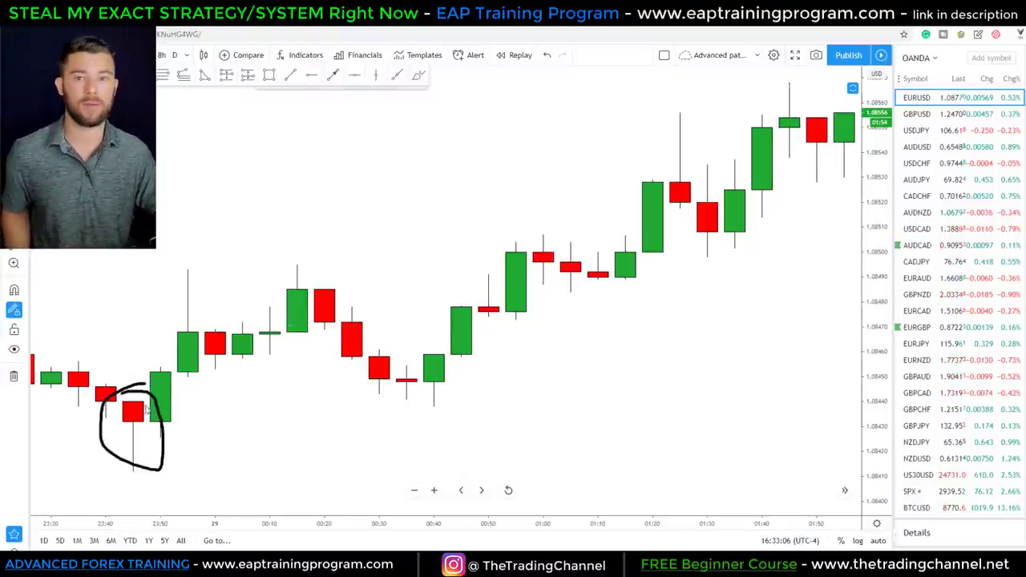
mouse_move(455, 350)
left_mouse_down()
mouse_move(460, 384)
mouse_move(460, 352)
left_mouse_up()
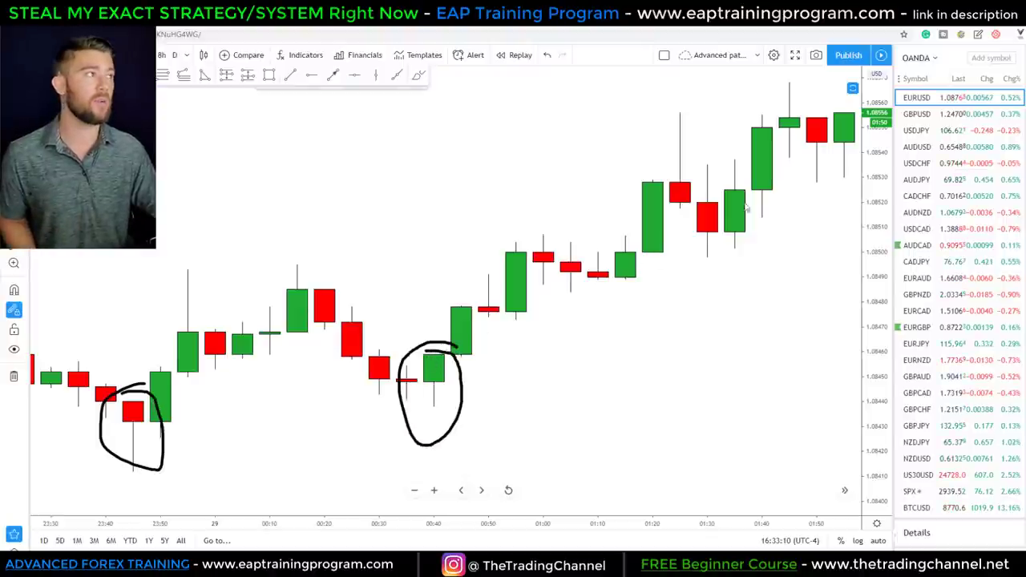
mouse_move(836, 120)
left_mouse_down()
mouse_move(820, 205)
mouse_move(840, 120)
left_mouse_up()
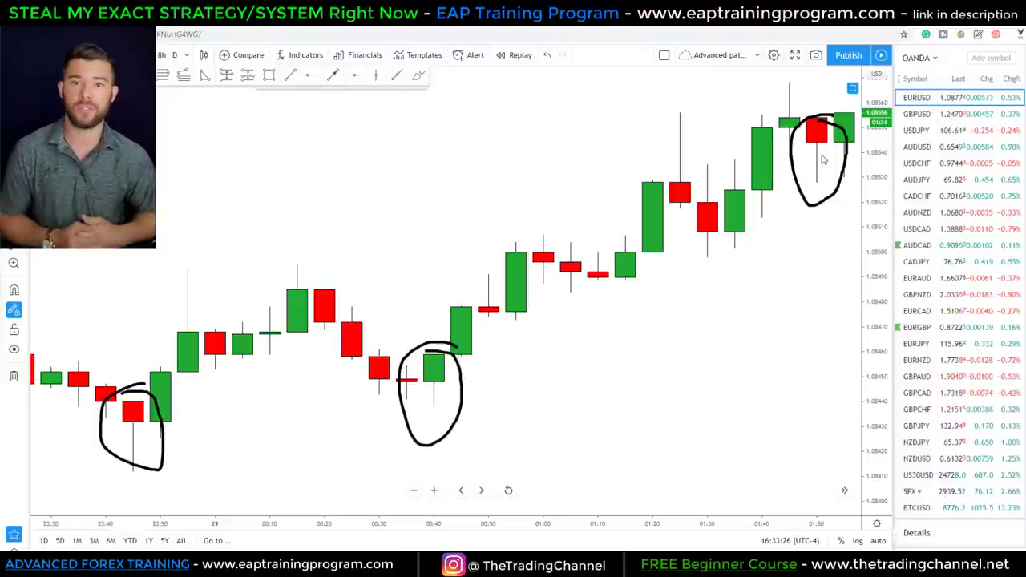
key("Escape")
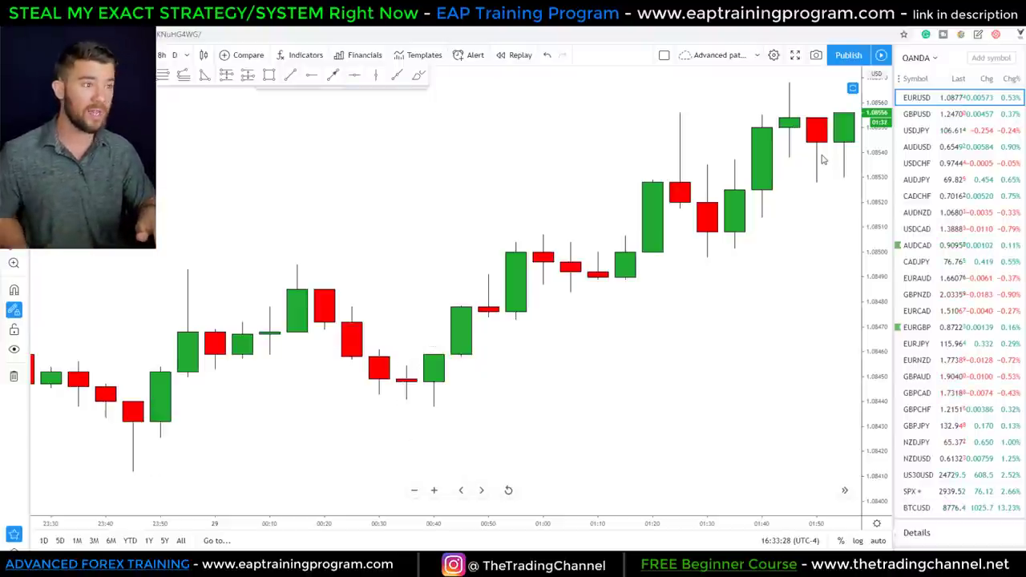
- Place a Fib retracement over the 23:45 candle, spanning 23:35 to 00:00, and mark its 0.333 level freehand
left_click(183, 75)
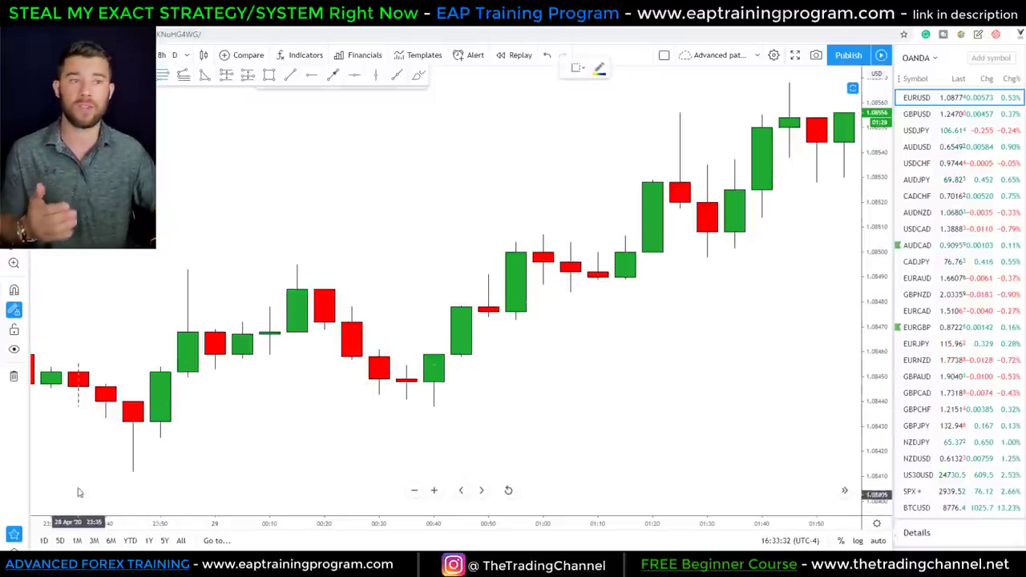
left_click(215, 400)
left_click(250, 444)
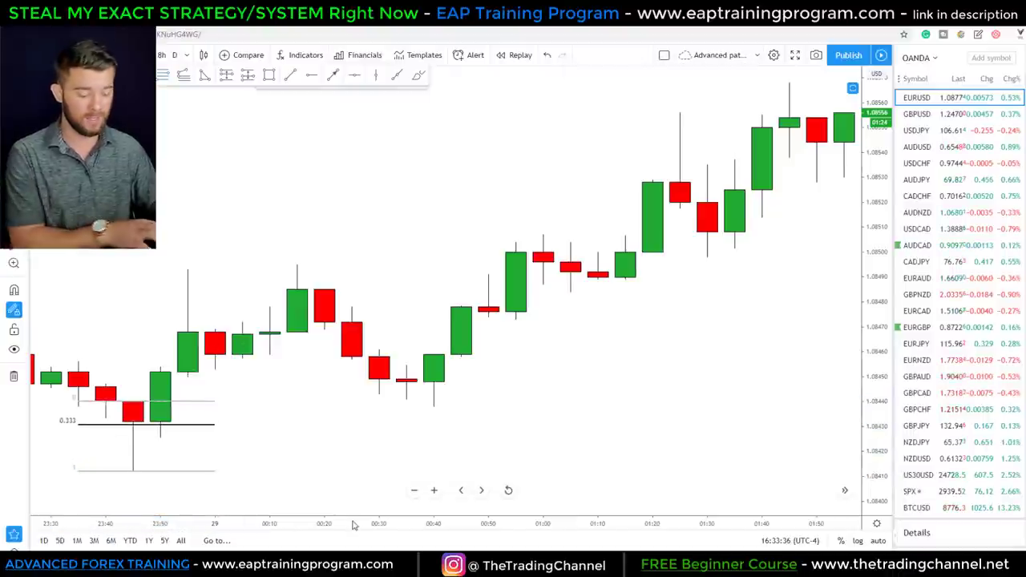
left_click_drag(57, 430, 79, 433)
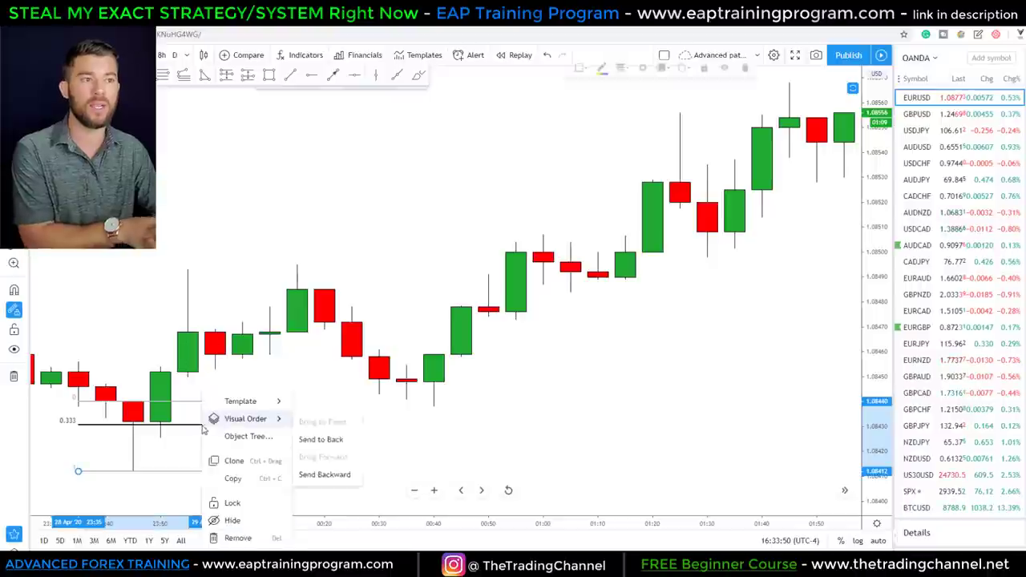
- Replace the Fib retracement on the 23:45 candle with a narrower one from its low to its high, spanning 23:40 to 23:55
right_click(202, 423)
left_click(249, 540)
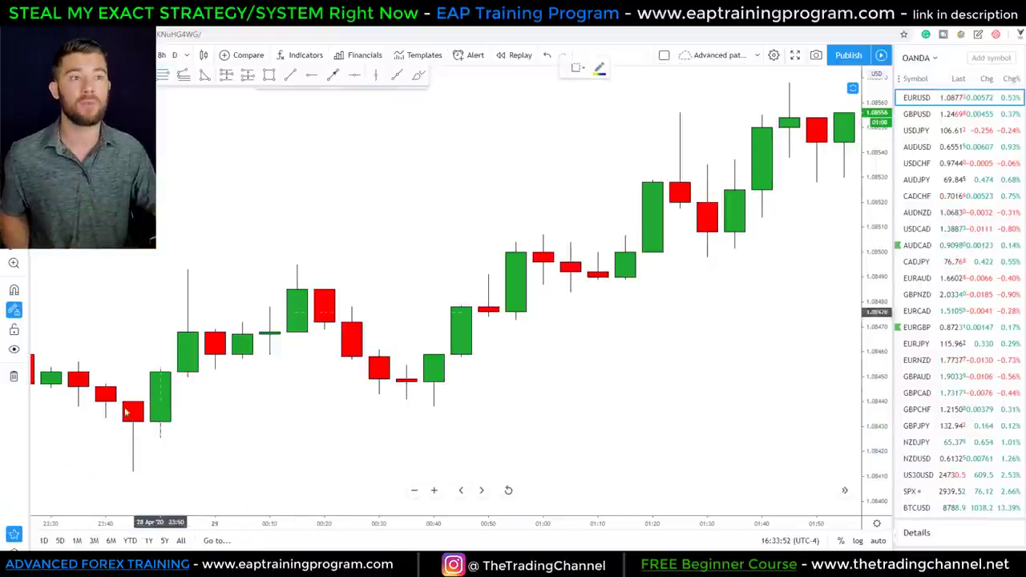
left_click(100, 473)
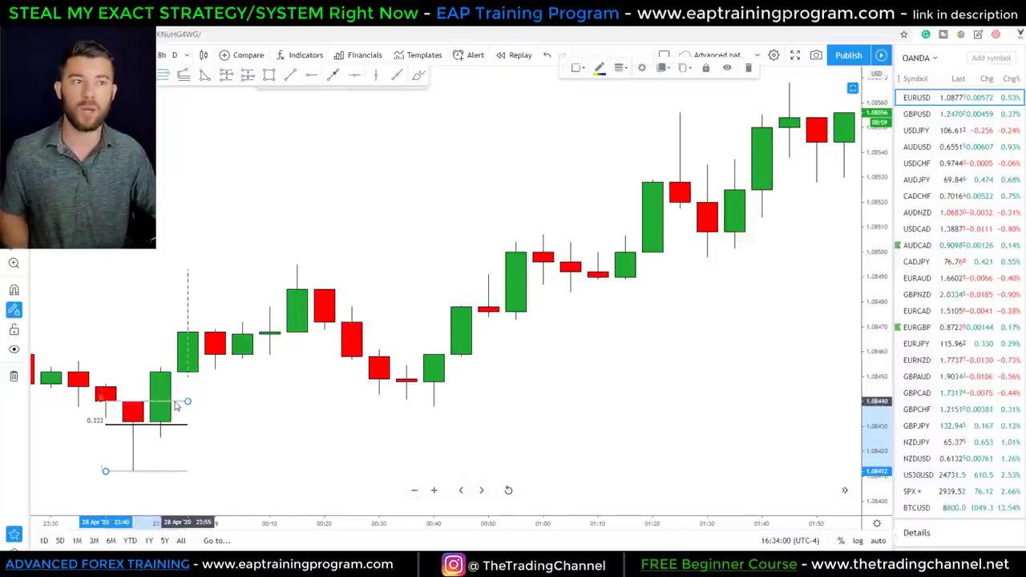
left_click(187, 400)
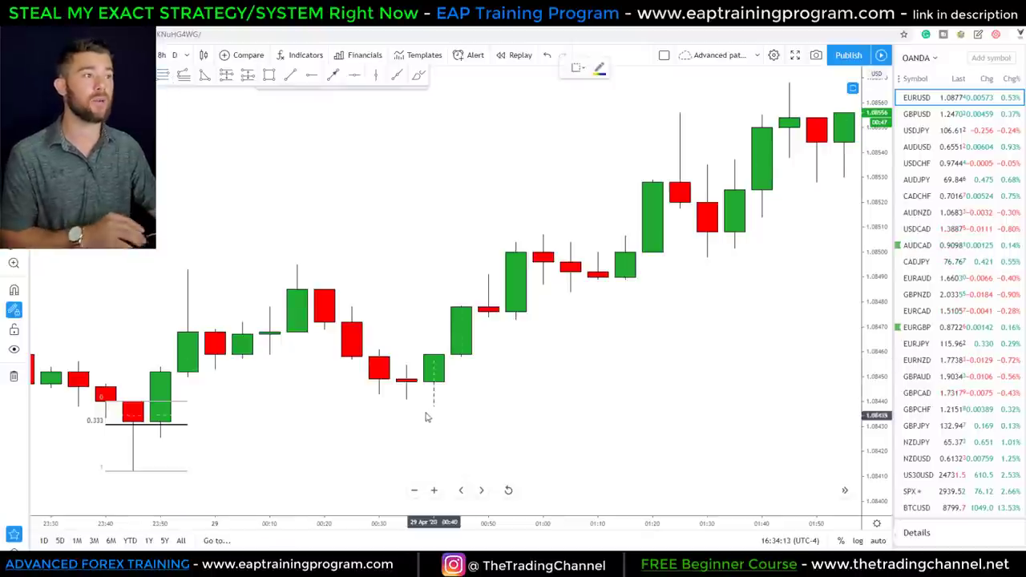
- Mark the 00:40 candle freehand, and check it with a temporary Fib retracement from its low to its high
mouse_move(443, 418)
left_mouse_down()
mouse_move(394, 377)
mouse_move(443, 400)
left_mouse_up()
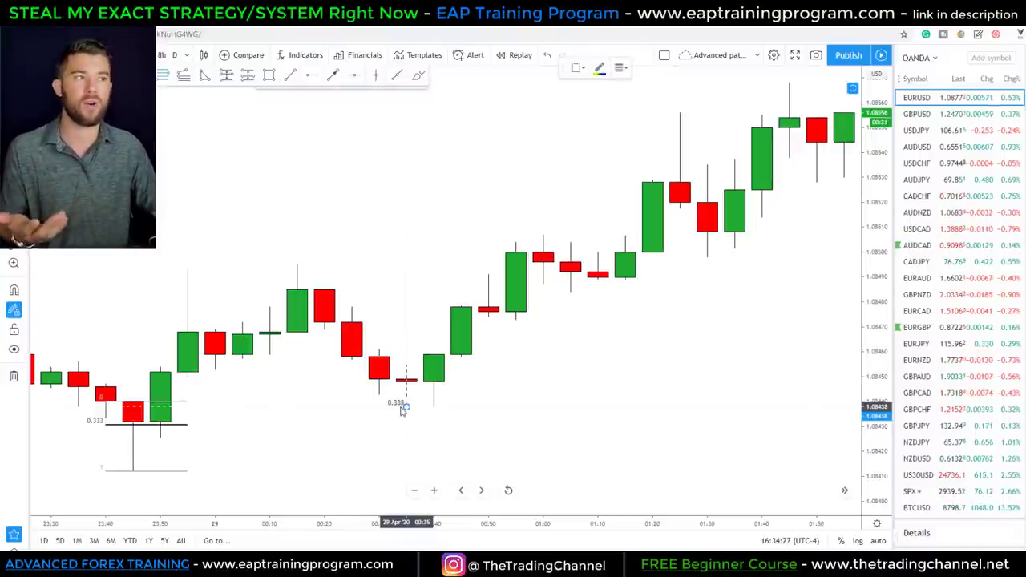
left_click(406, 407)
left_click(470, 359)
right_click(461, 377)
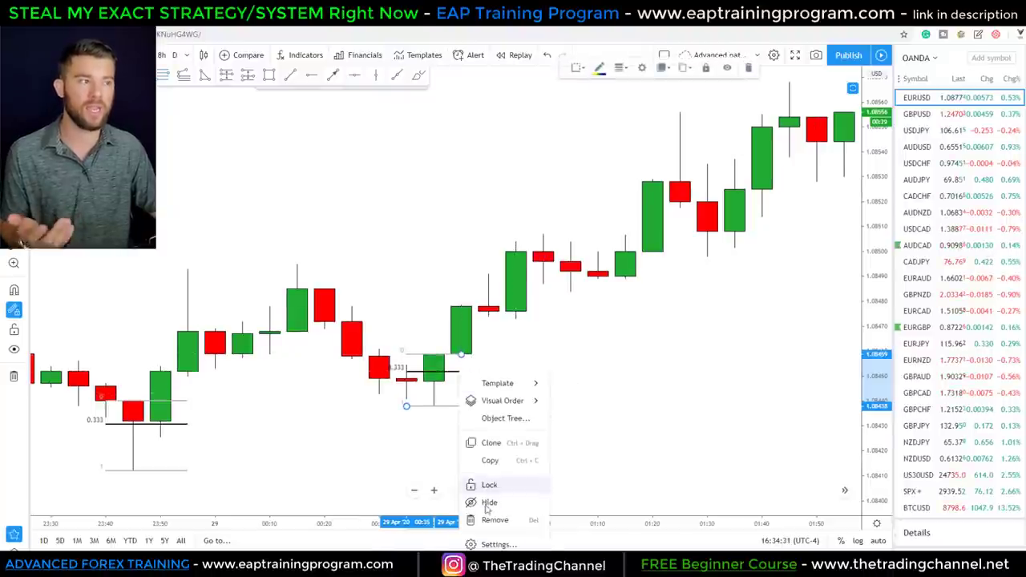
left_click(484, 518)
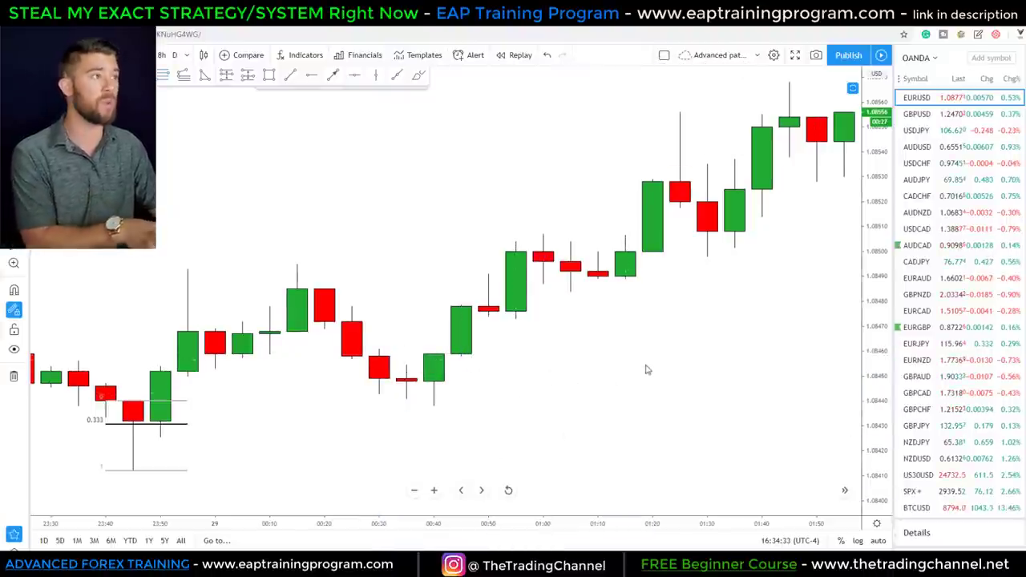
- Circle the 01:50 candle and trace its body and lower wick freehand, and erase the marks
mouse_move(842, 162)
left_mouse_down()
mouse_move(815, 184)
mouse_move(801, 112)
mouse_move(839, 190)
left_mouse_up()
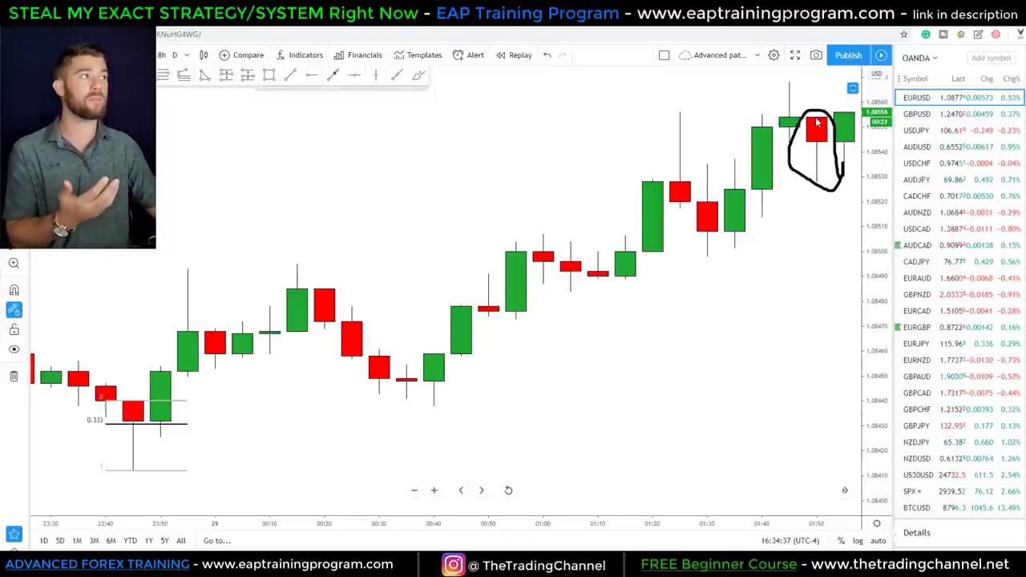
left_click_drag(821, 128, 816, 182)
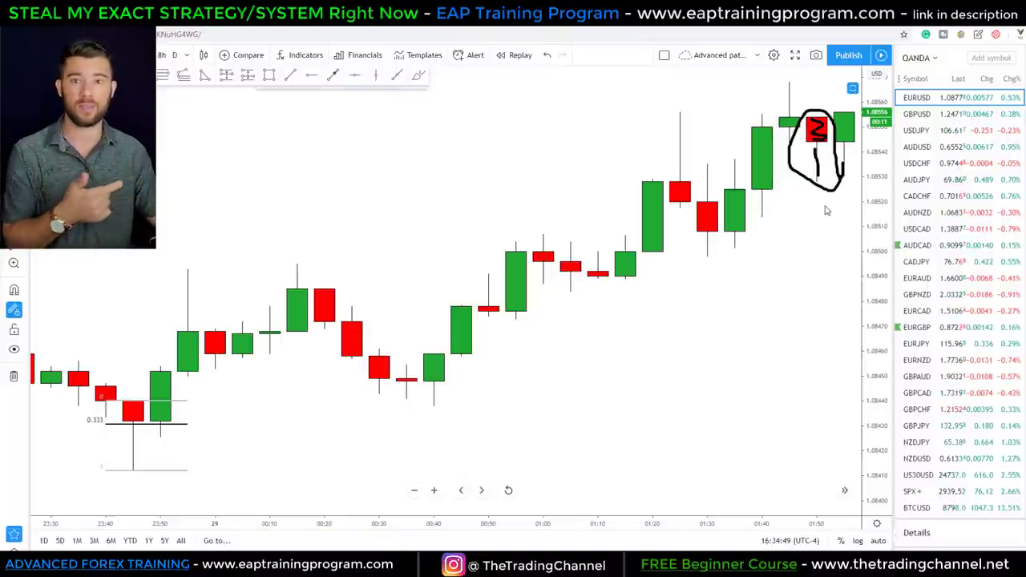
key("Escape")
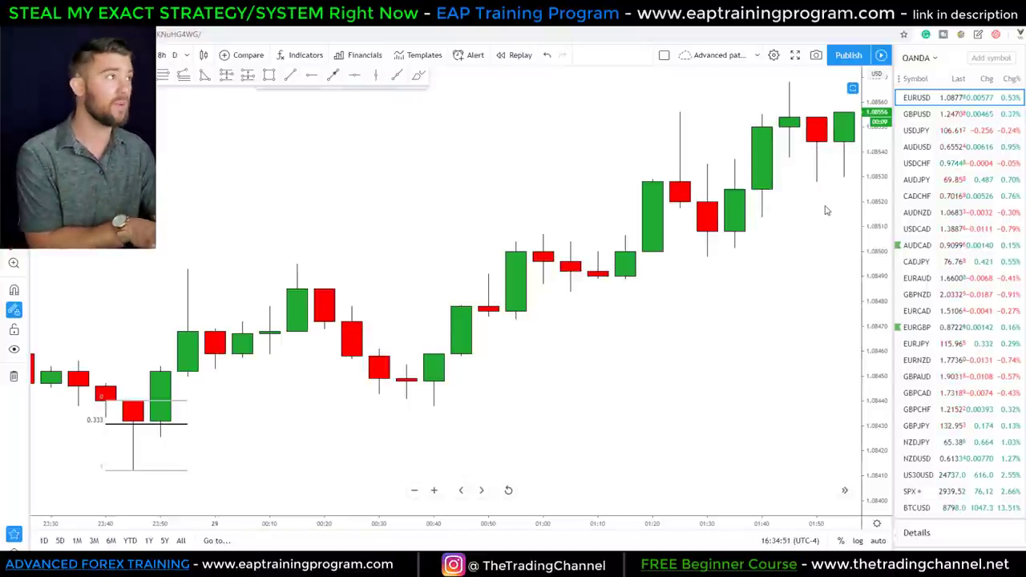
- Place a Fib retracement over the 01:50 candle from its low to its high, and delete it
left_click(163, 73)
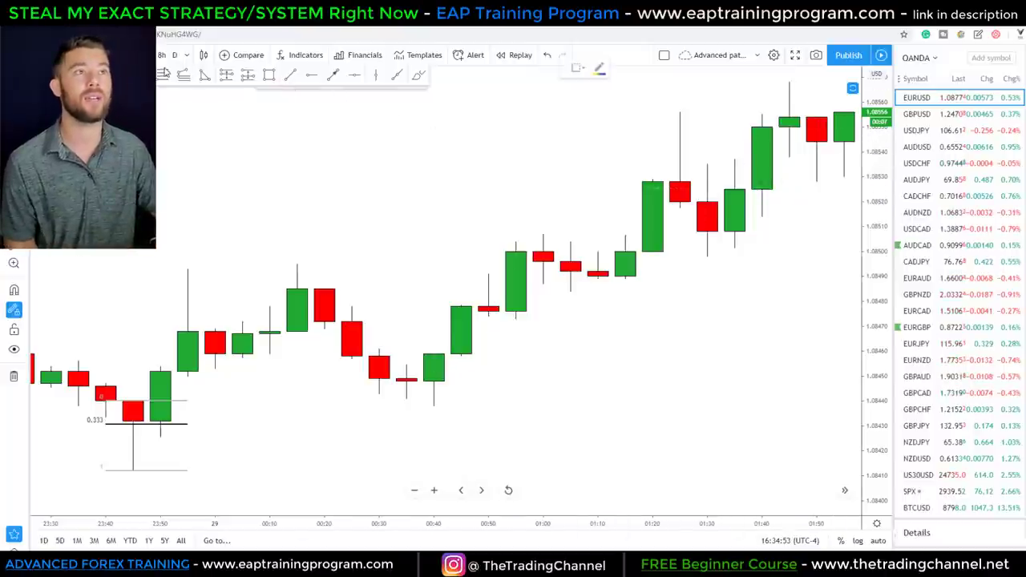
left_click(789, 182)
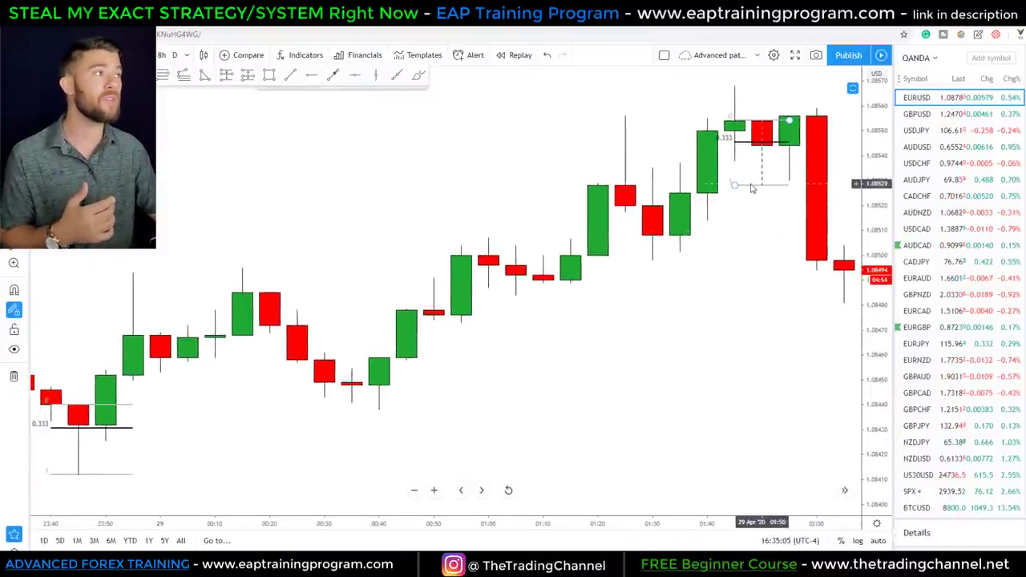
left_click(751, 189)
key("Delete")
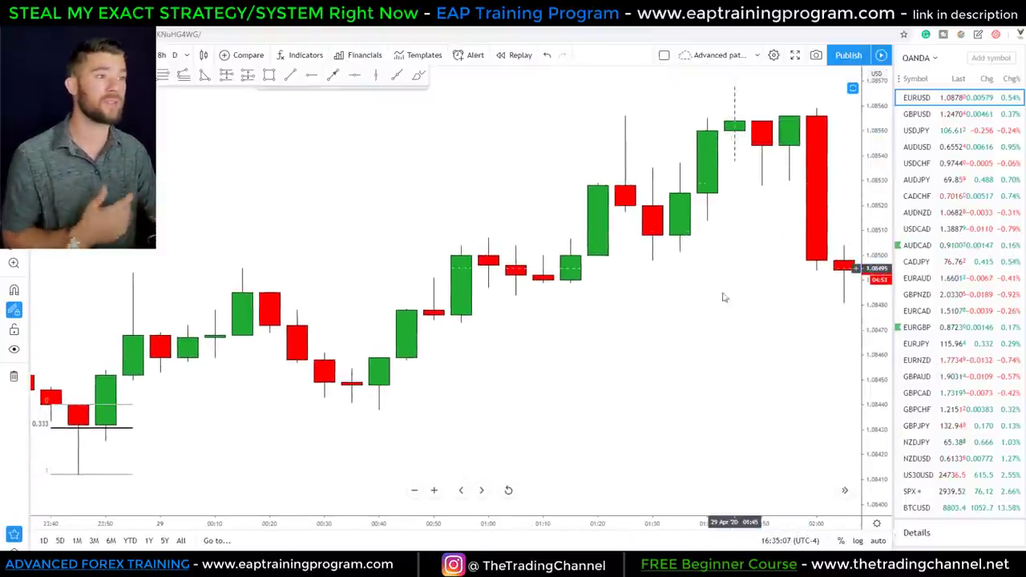
- Bring the 23:45 candle with its Fib retracement and the preceding decline back into view
left_click_drag(474, 415, 632, 398)
mouse_move(390, 414)
left_mouse_down()
mouse_move(737, 414)
mouse_move(782, 428)
mouse_move(629, 314)
left_mouse_up()
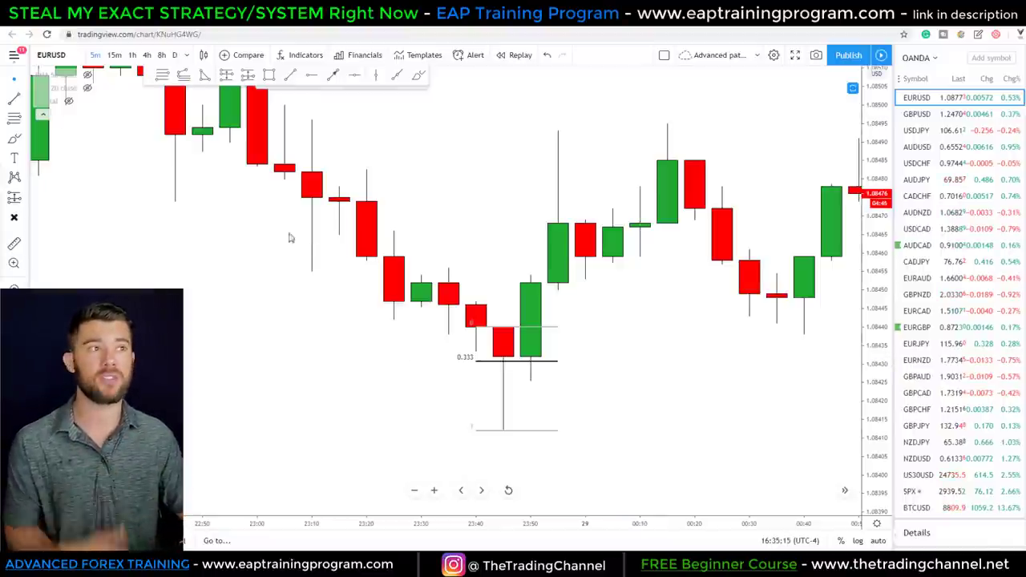
- Draw a freehand arrow along the decline into the 23:45 candle, circle the 23:30 and 23:35 candles, and erase the marks
mouse_move(238, 201)
left_mouse_down()
mouse_move(424, 336)
mouse_move(437, 368)
mouse_move(447, 327)
left_mouse_up()
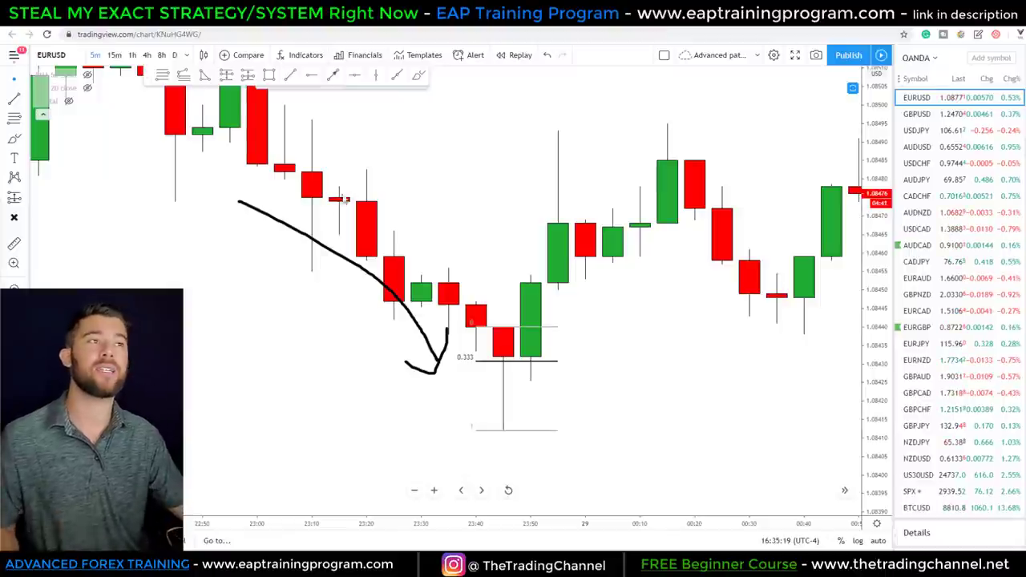
mouse_move(445, 286)
left_mouse_down()
mouse_move(425, 321)
mouse_move(457, 306)
left_mouse_up()
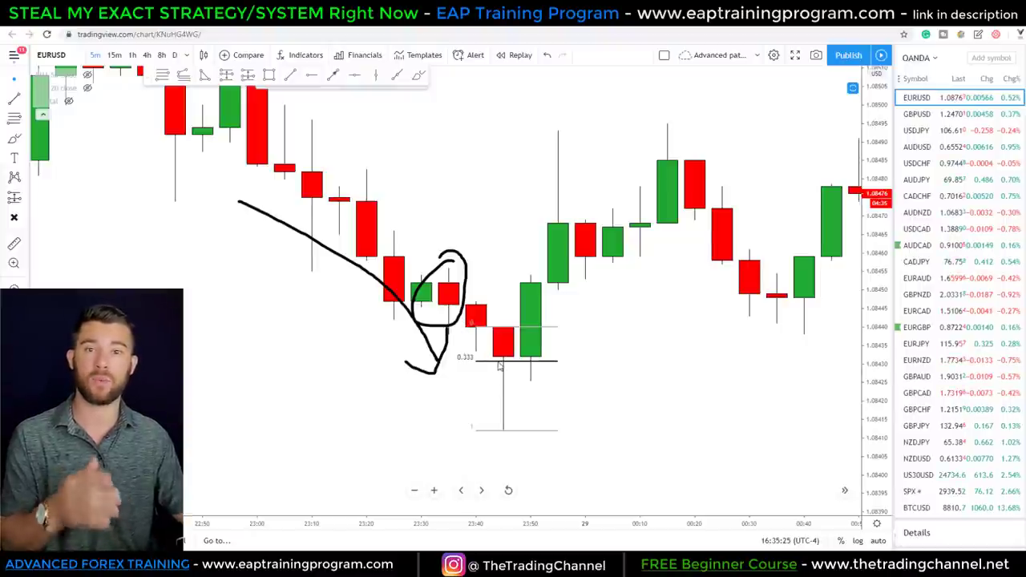
key("ctrl+z")
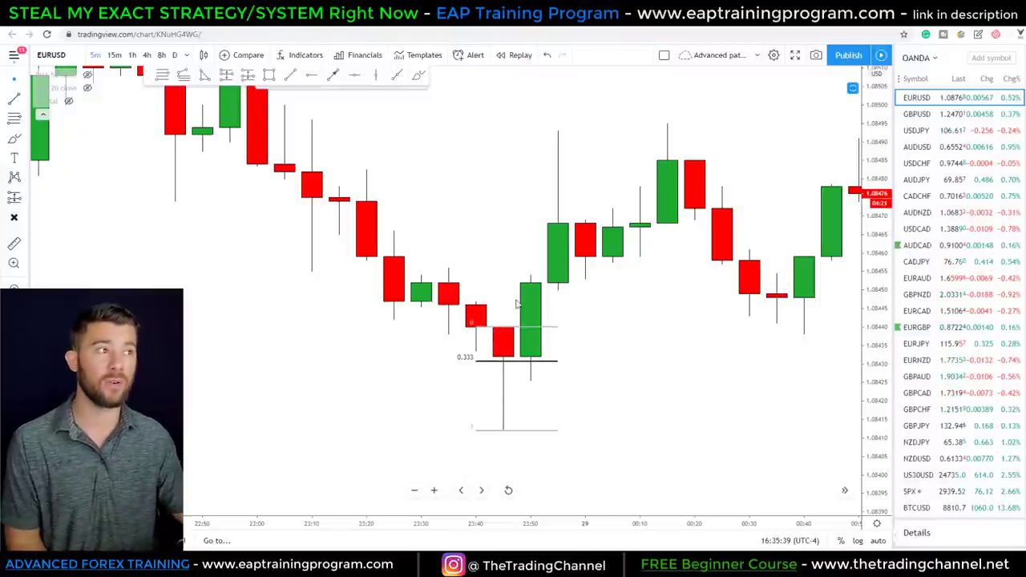
- Point a freehand arrow at the 23:50 candle, erase it, and remove the Fib retracement from the 23:45 candle
mouse_move(481, 222)
left_mouse_down()
mouse_move(517, 282)
mouse_move(534, 239)
left_mouse_up()
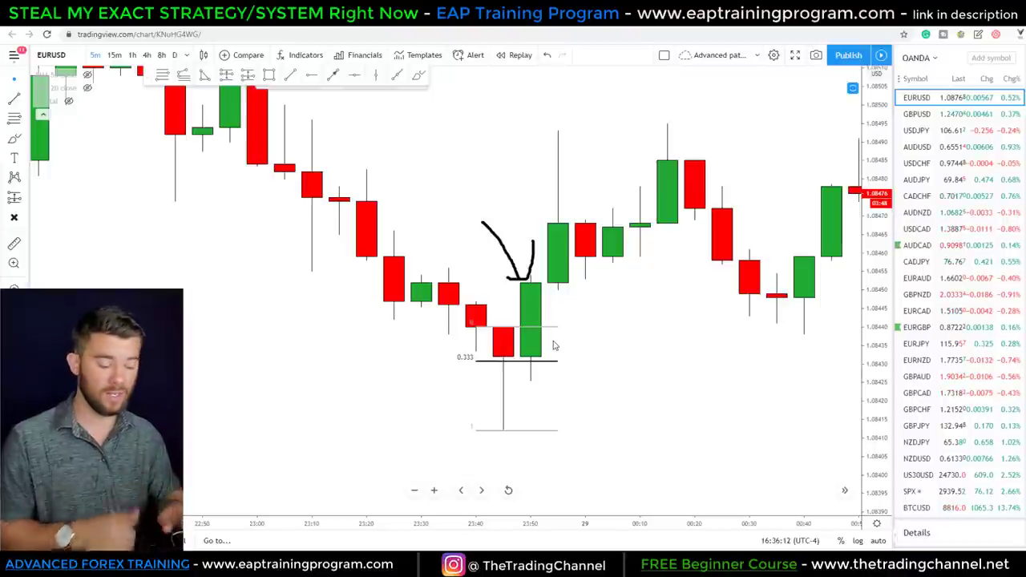
key("Escape")
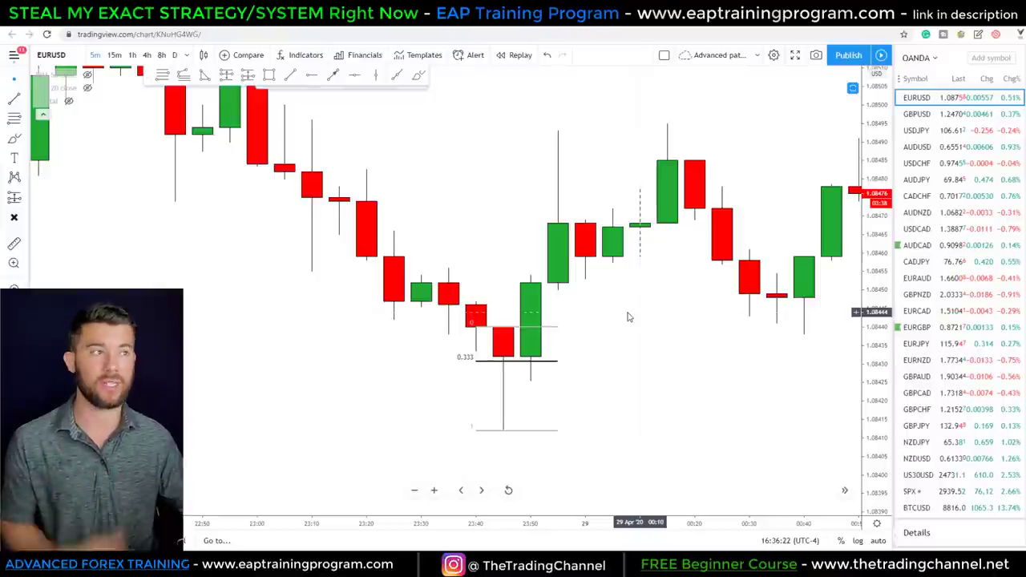
right_click(557, 328)
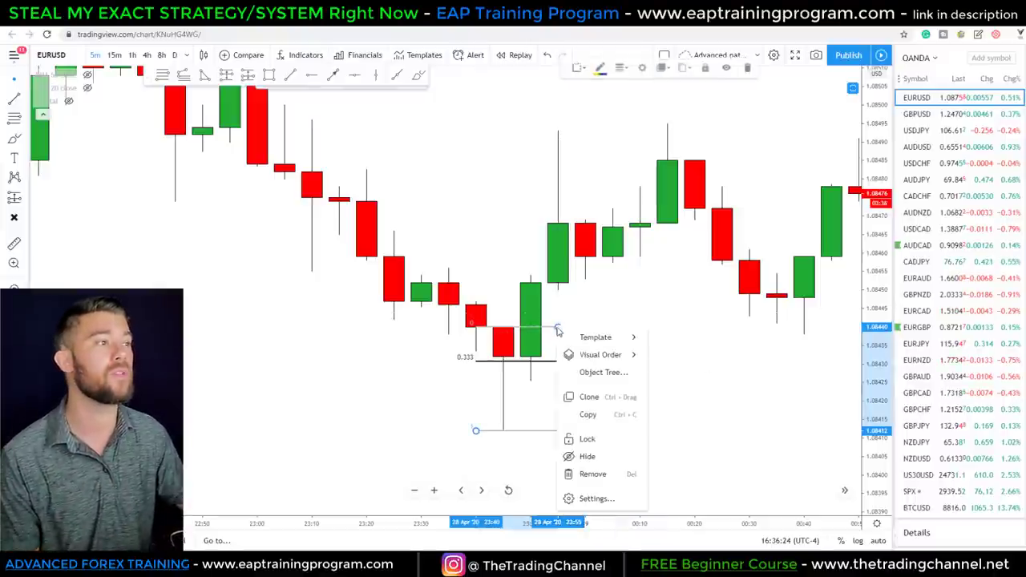
left_click(592, 474)
- Place a Fib retracement over the 21:50 candle of 27 April, from its low to its high
scroll(652, 412, "down", 3)
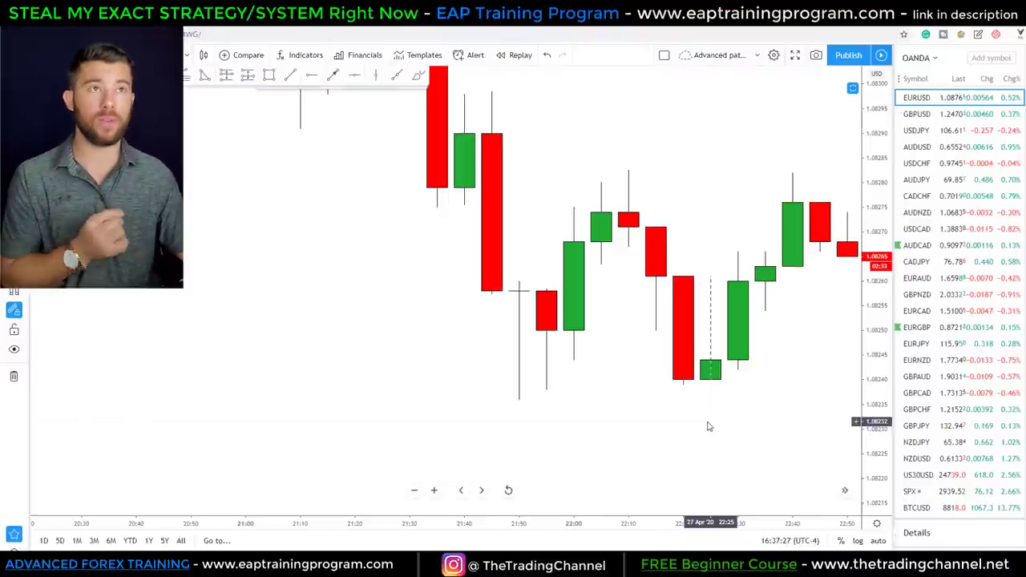
left_click(464, 400)
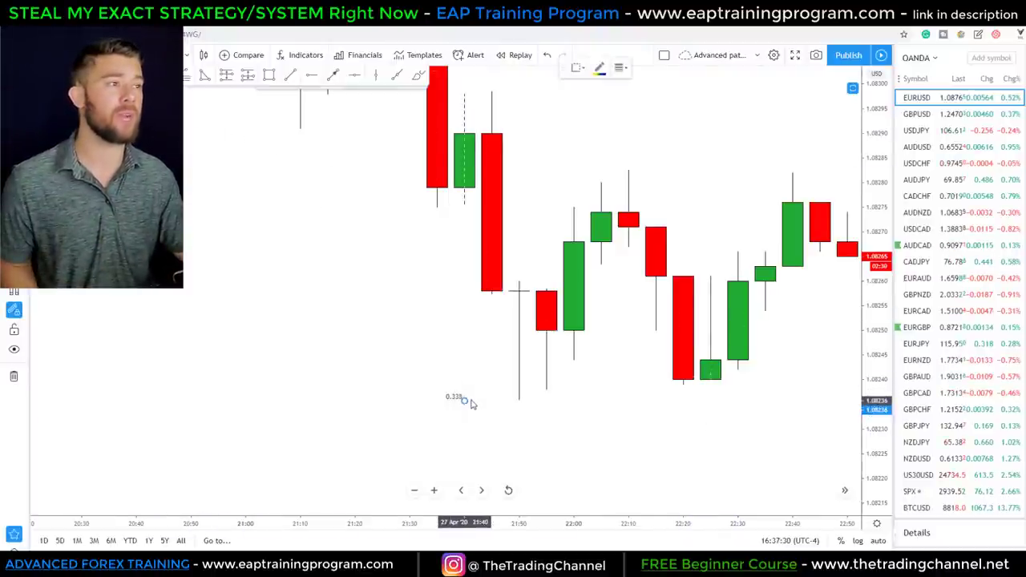
left_click(545, 280)
left_click(542, 252)
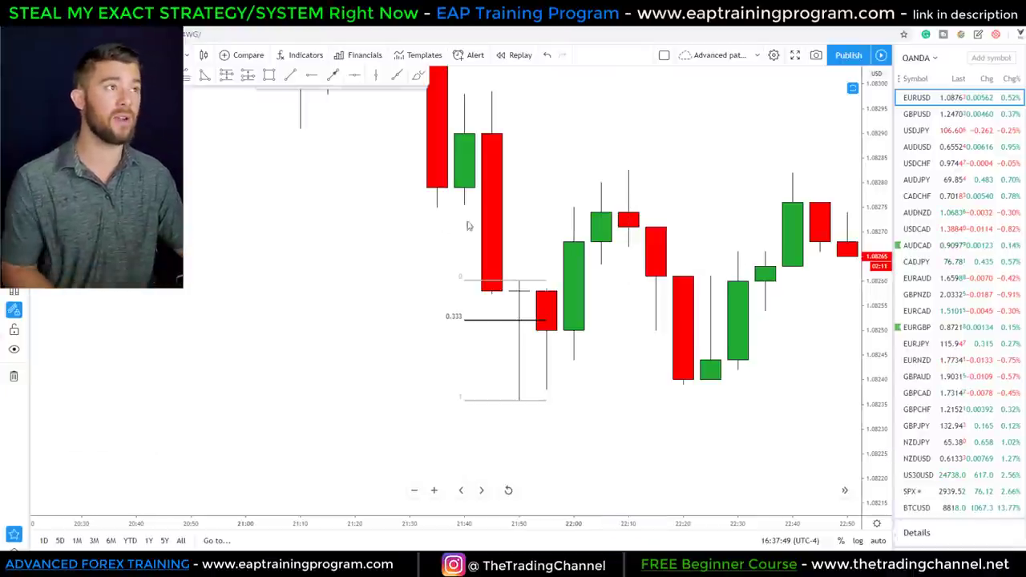
- Mark the decline, the 21:50 candle's body, its 0.333 level and the 21:55 candle freehand, erasing the marks
mouse_move(447, 211)
left_mouse_down()
mouse_move(471, 221)
mouse_move(462, 229)
left_mouse_up()
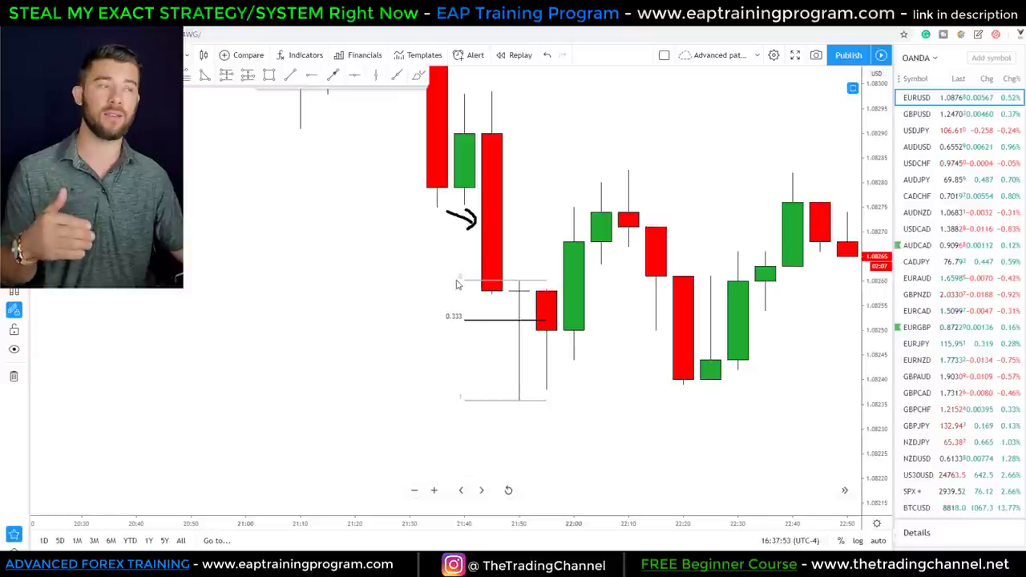
mouse_move(519, 299)
left_mouse_down()
mouse_move(529, 283)
mouse_move(506, 301)
mouse_move(536, 287)
left_mouse_up()
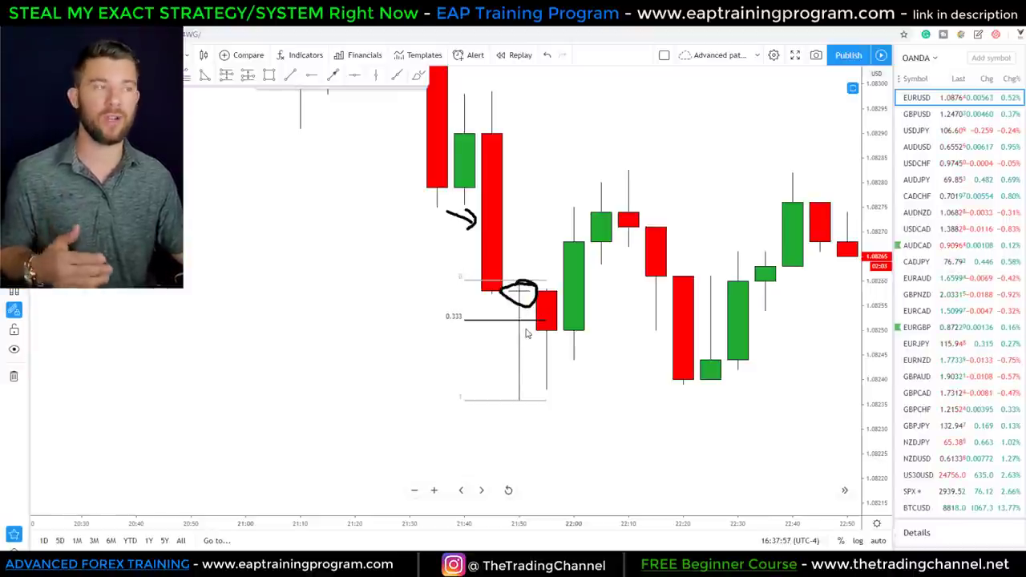
left_click_drag(427, 326, 469, 328)
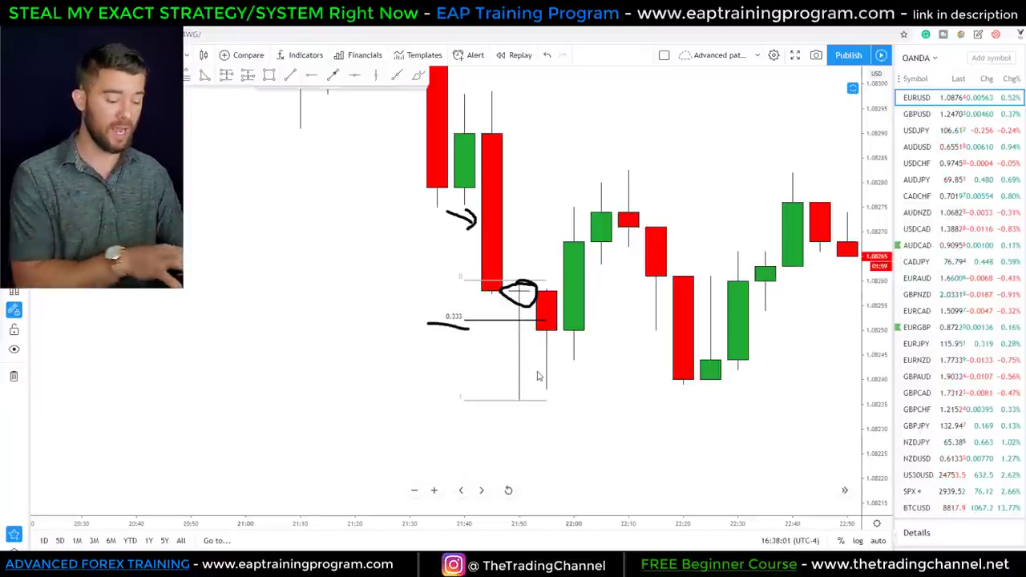
key("e")
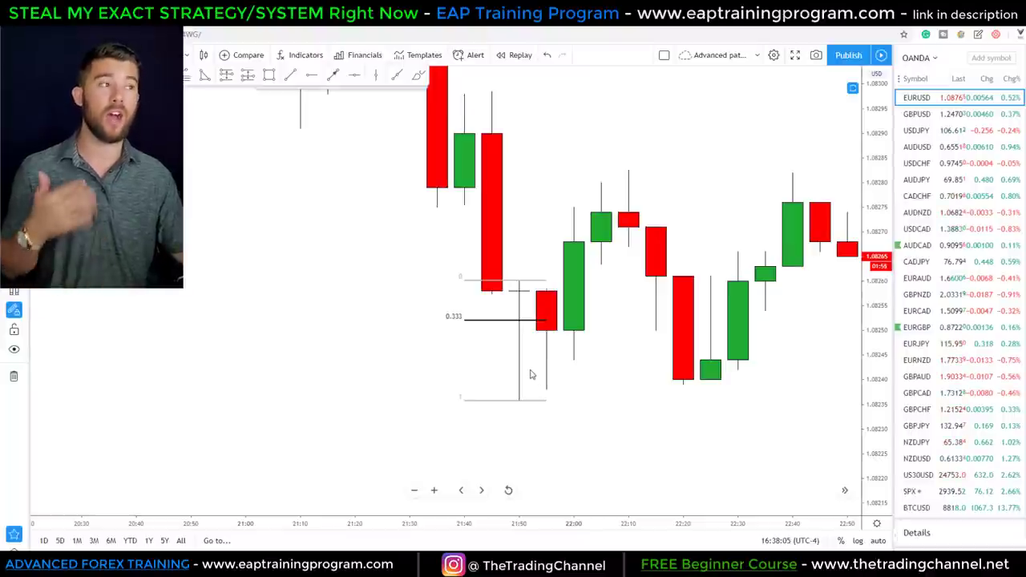
mouse_move(550, 285)
left_mouse_down()
mouse_move(540, 343)
mouse_move(533, 274)
mouse_move(537, 288)
left_mouse_up()
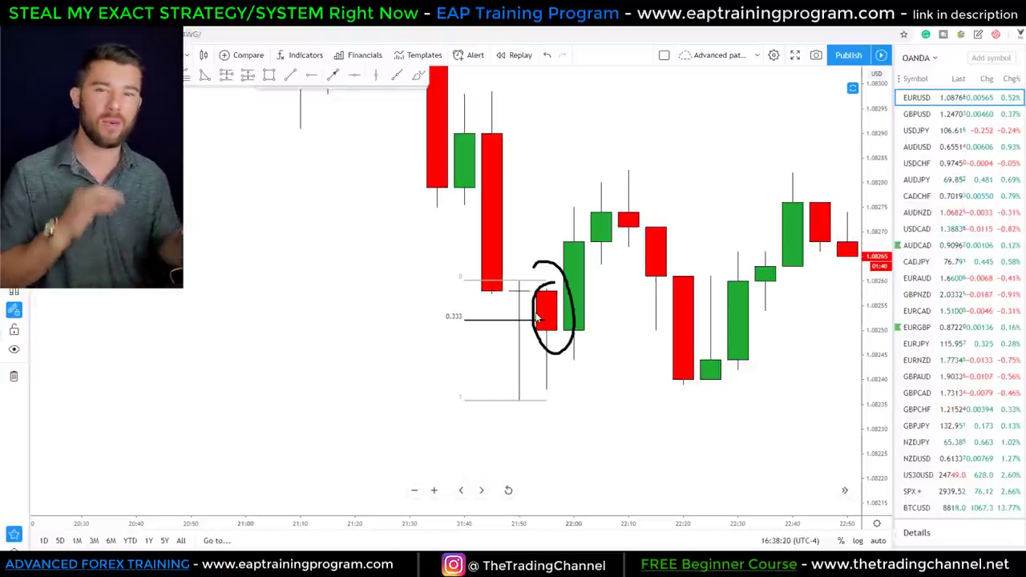
key("ctrl+z")
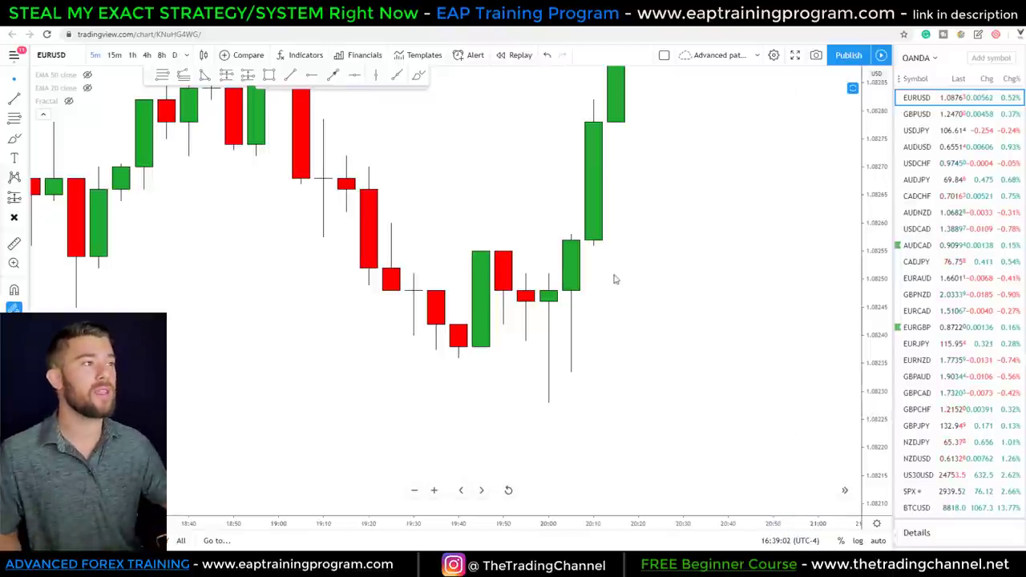
- Circle the candles around 20:00, draw freehand arrows at the 19:55 candle and along the preceding decline, and erase the marks
mouse_move(564, 264)
left_mouse_down()
mouse_move(528, 401)
mouse_move(592, 292)
mouse_move(561, 261)
left_mouse_up()
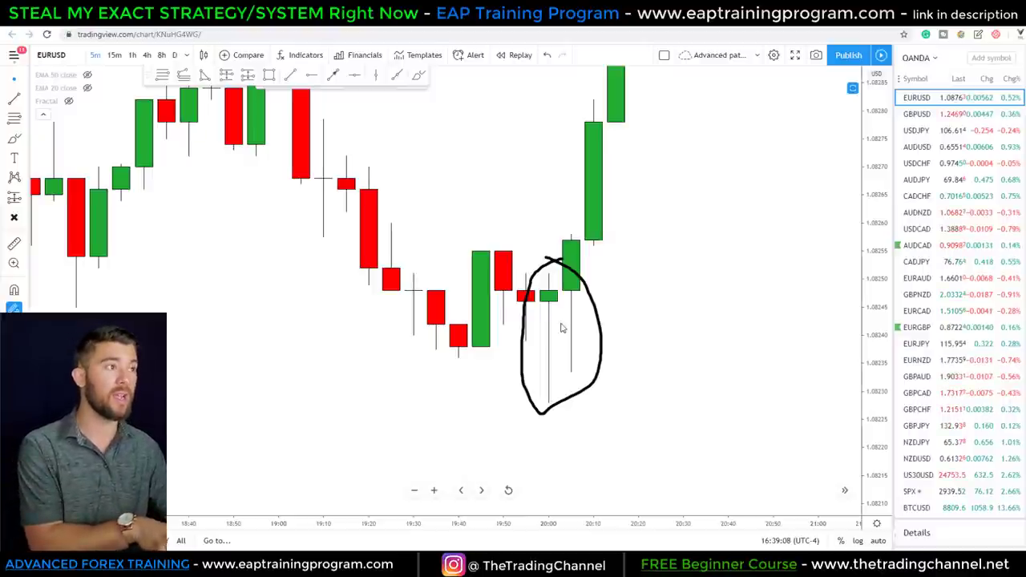
key("ctrl+z")
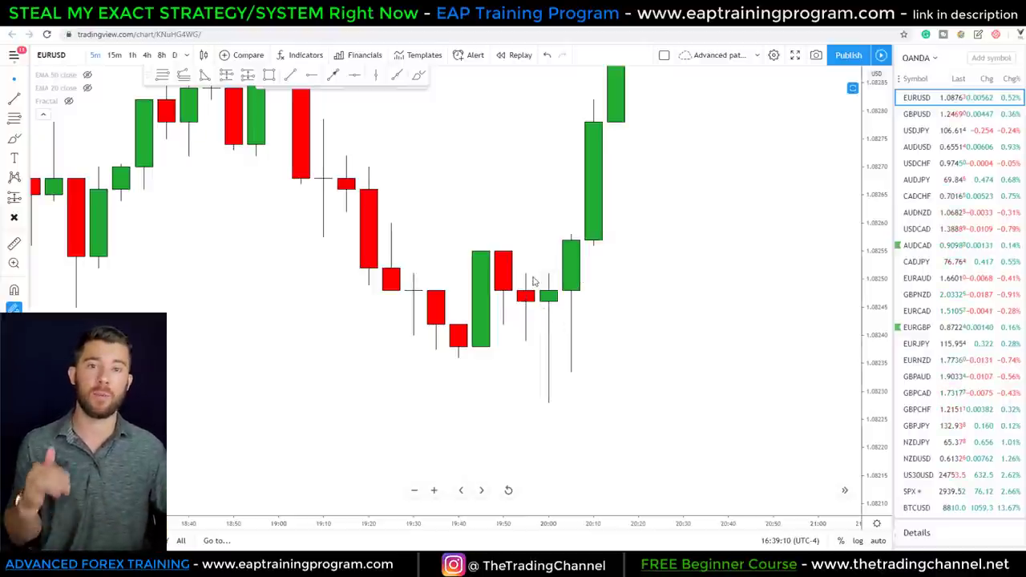
mouse_move(517, 239)
left_mouse_down()
mouse_move(529, 274)
mouse_move(536, 257)
left_mouse_up()
mouse_move(295, 94)
left_mouse_down()
mouse_move(442, 367)
mouse_move(460, 350)
left_mouse_up()
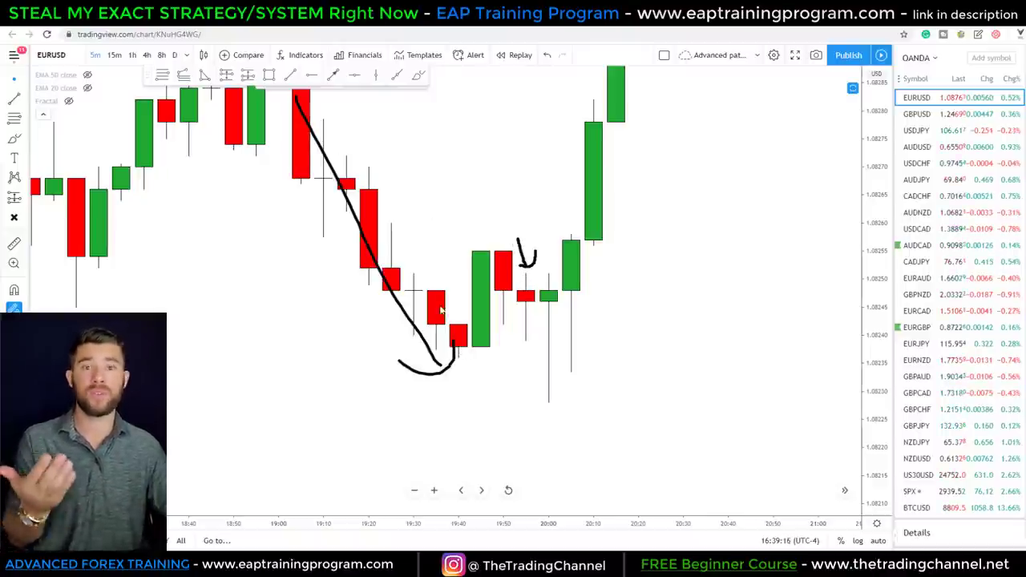
left_click_drag(410, 177, 412, 210)
mouse_move(442, 165)
left_mouse_down()
mouse_move(445, 205)
mouse_move(467, 178)
left_mouse_up()
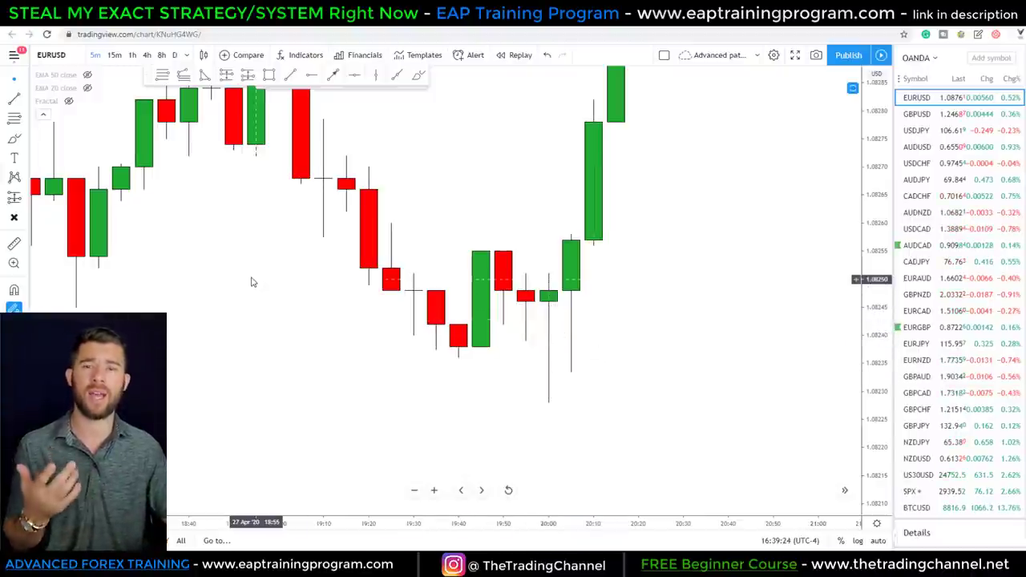
- Check the 20:00 candle with a temporary Fib retracement from its low to its high, mark its body freehand, and clear both
left_click(162, 74)
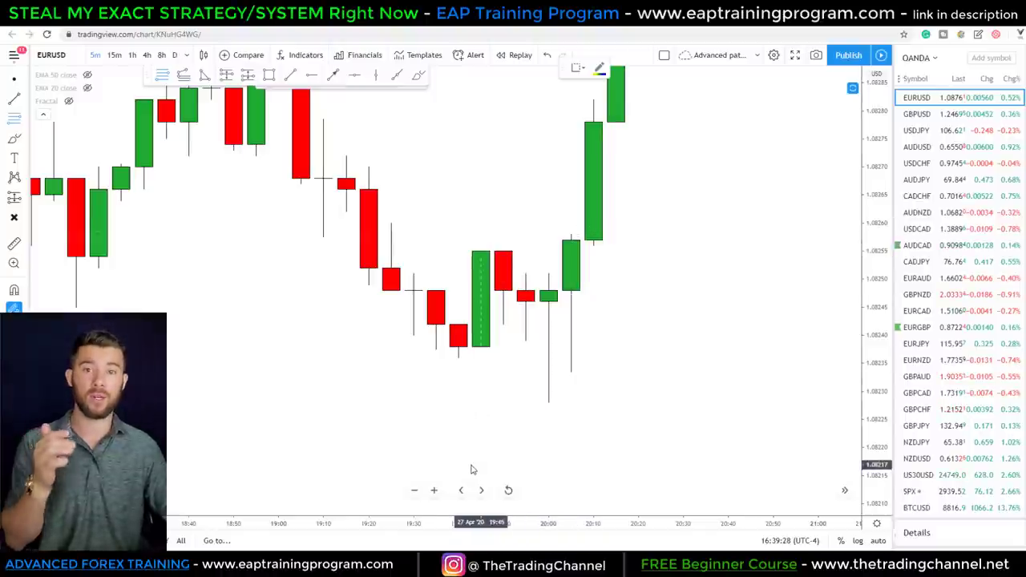
left_click(479, 401)
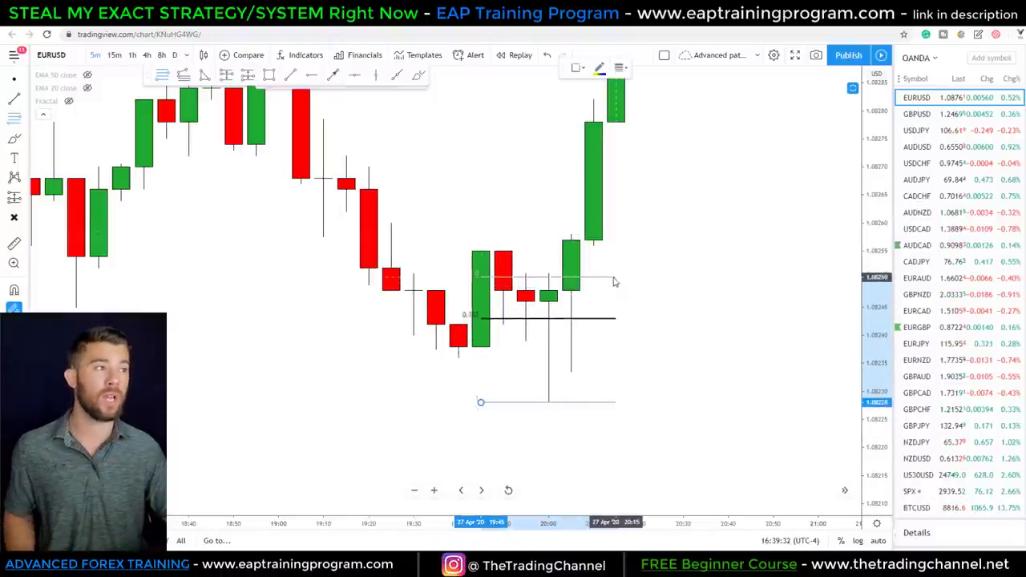
left_click(615, 275)
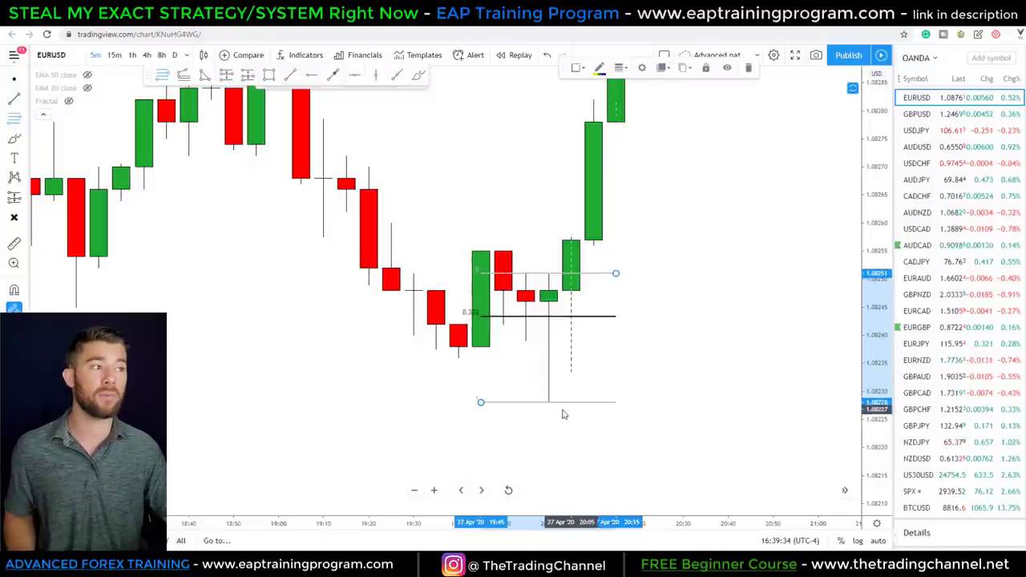
left_click(662, 299)
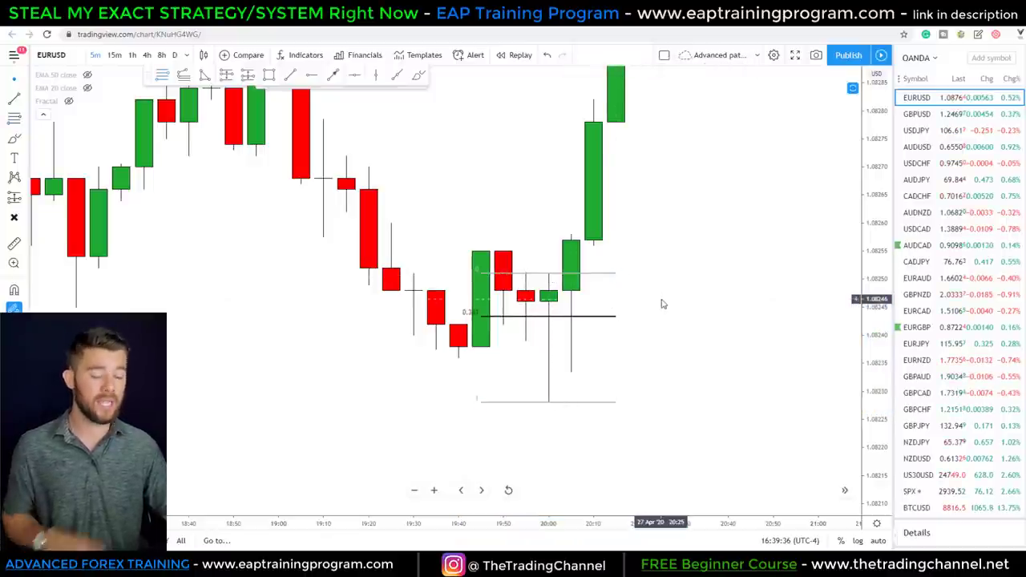
mouse_move(569, 282)
left_mouse_down()
mouse_move(561, 309)
mouse_move(551, 280)
left_mouse_up()
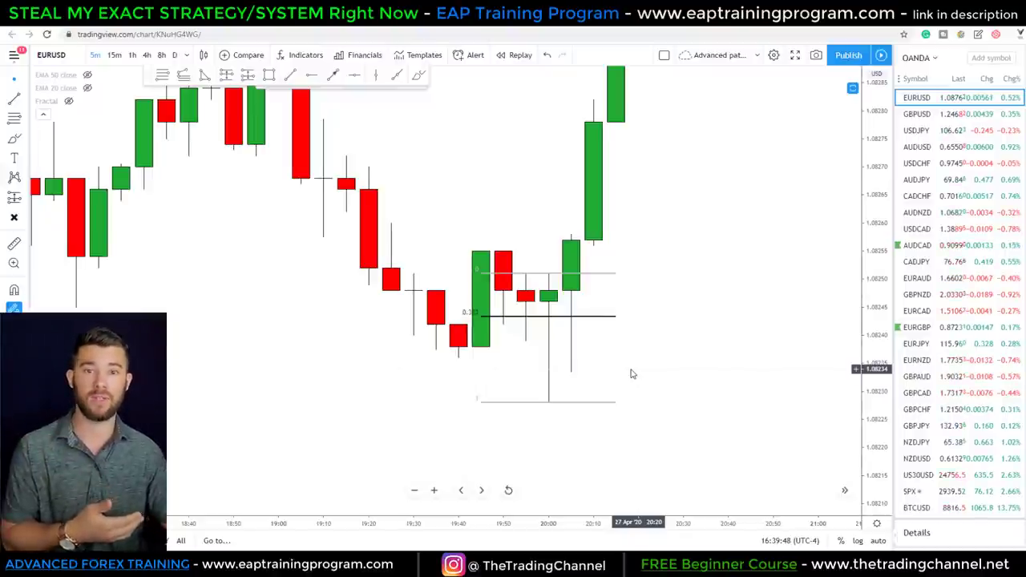
left_click(605, 317)
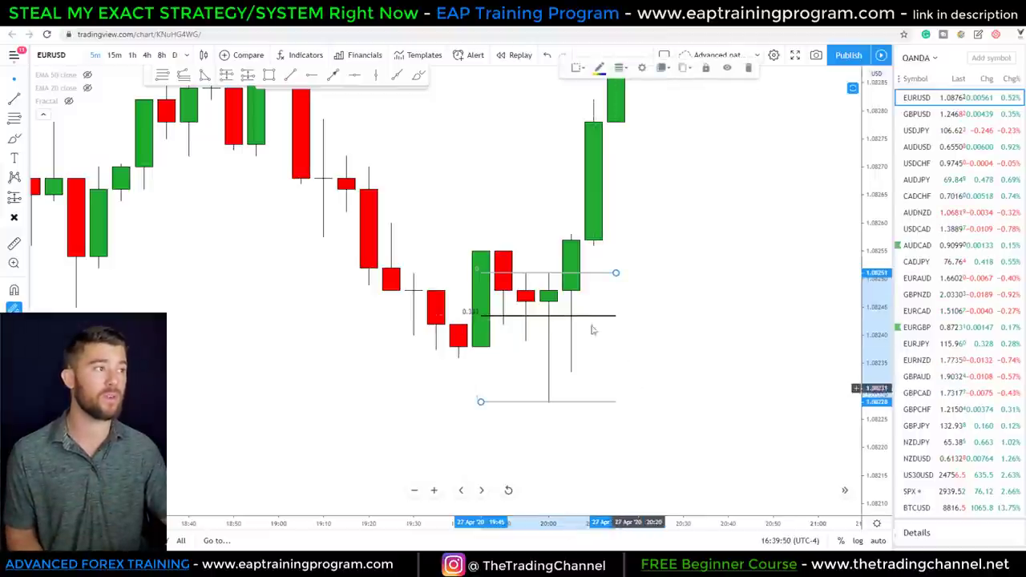
right_click(596, 322)
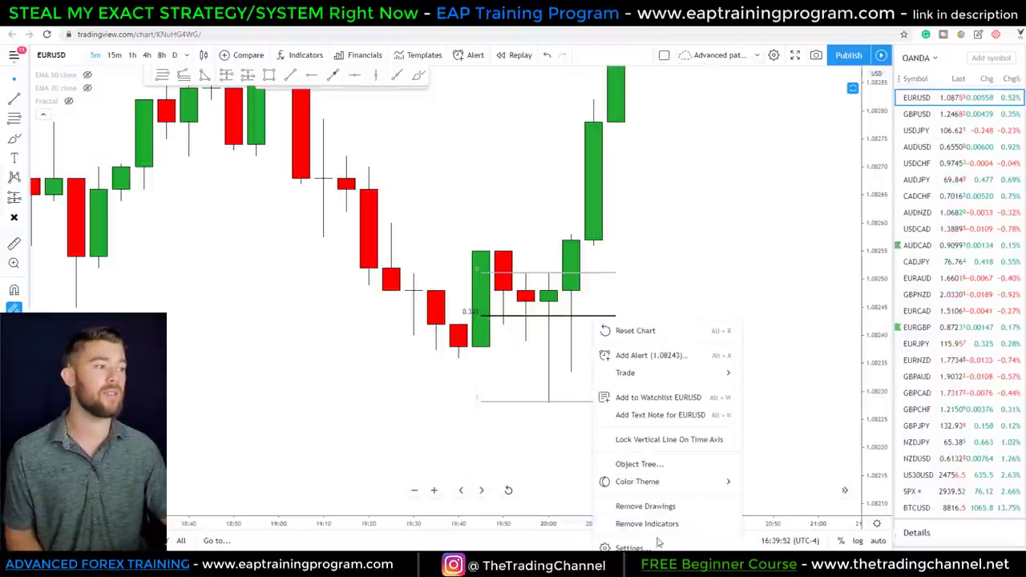
left_click(645, 506)
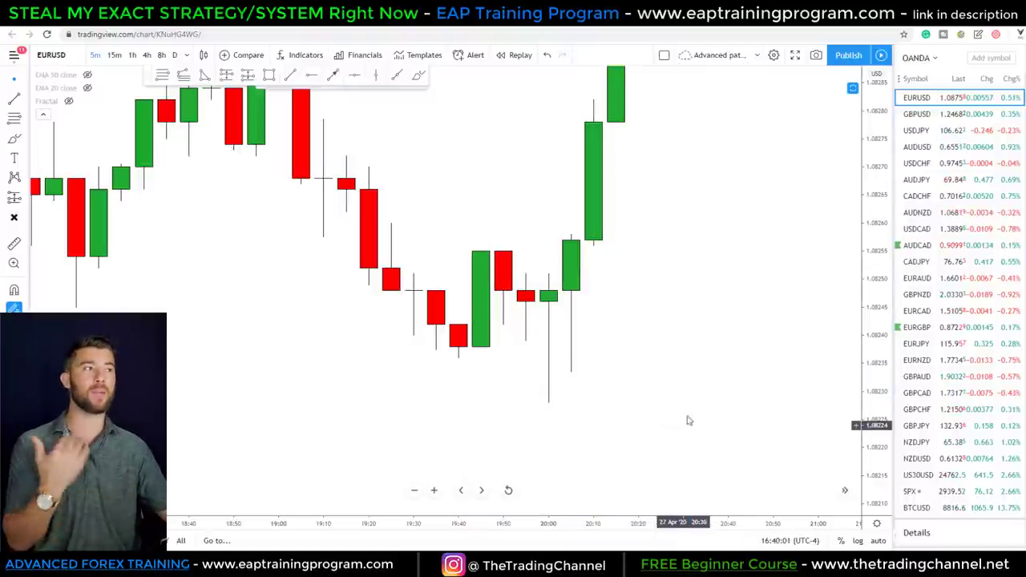
- Place a long position at the 20:10 candle after the hammer, with its entry at 1.08257
scroll(774, 360, "down", 3)
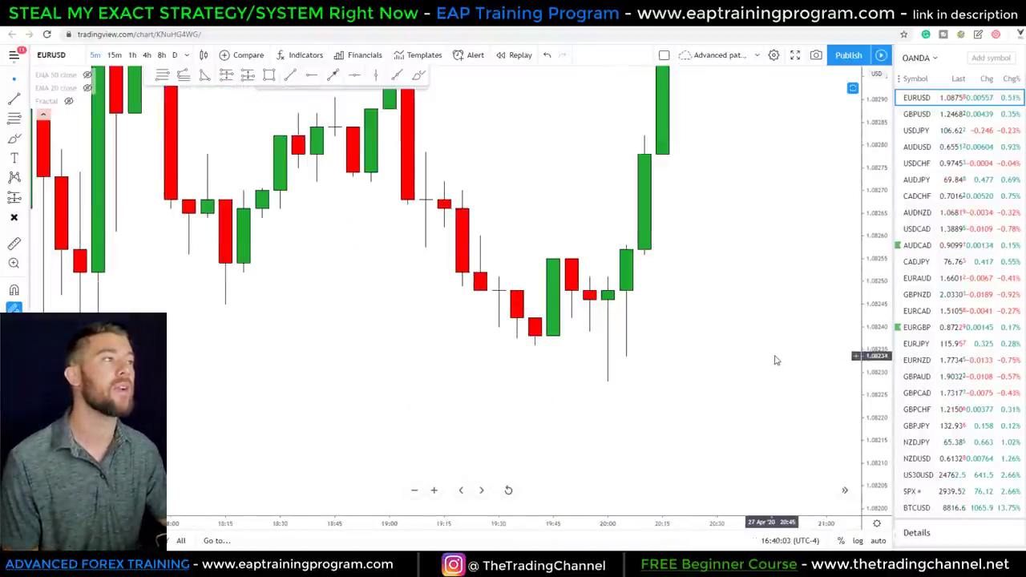
left_click_drag(774, 360, 671, 377)
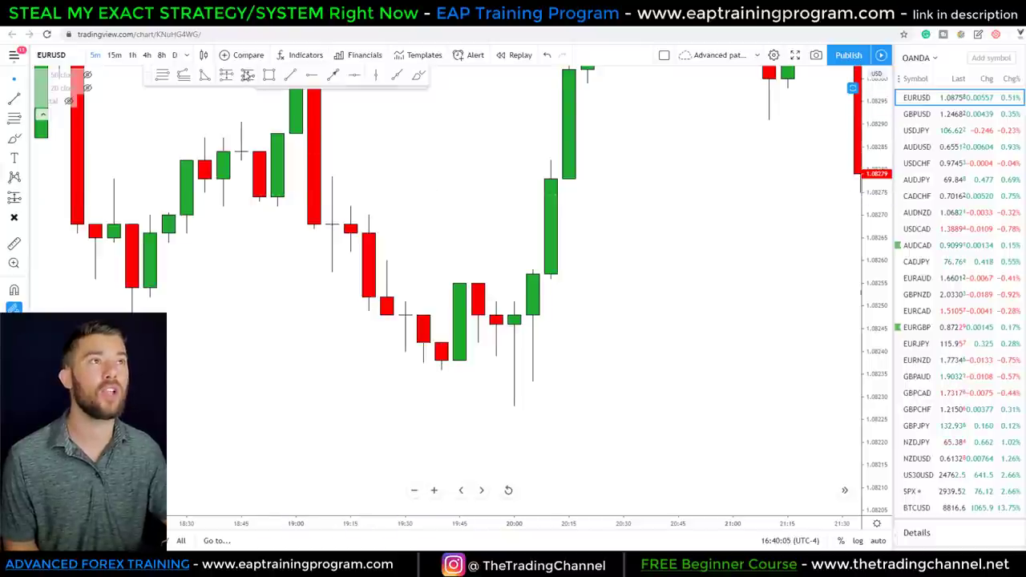
left_click(551, 278)
- Shorten the long position so that it ends at 21:20, before the 21:50 candle with the Fib retracement
scroll(473, 249, "down", 2)
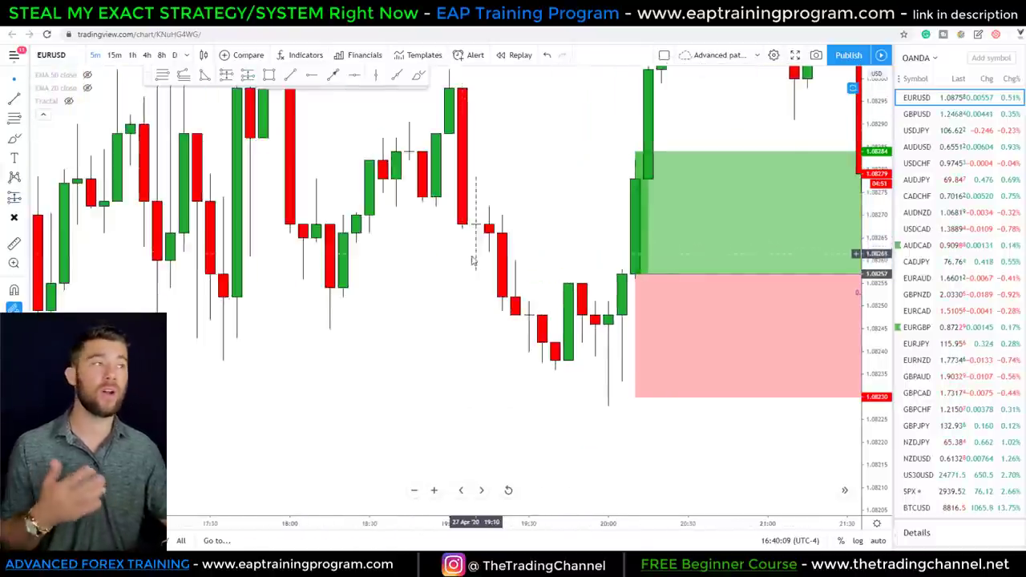
scroll(497, 328, "right", 5)
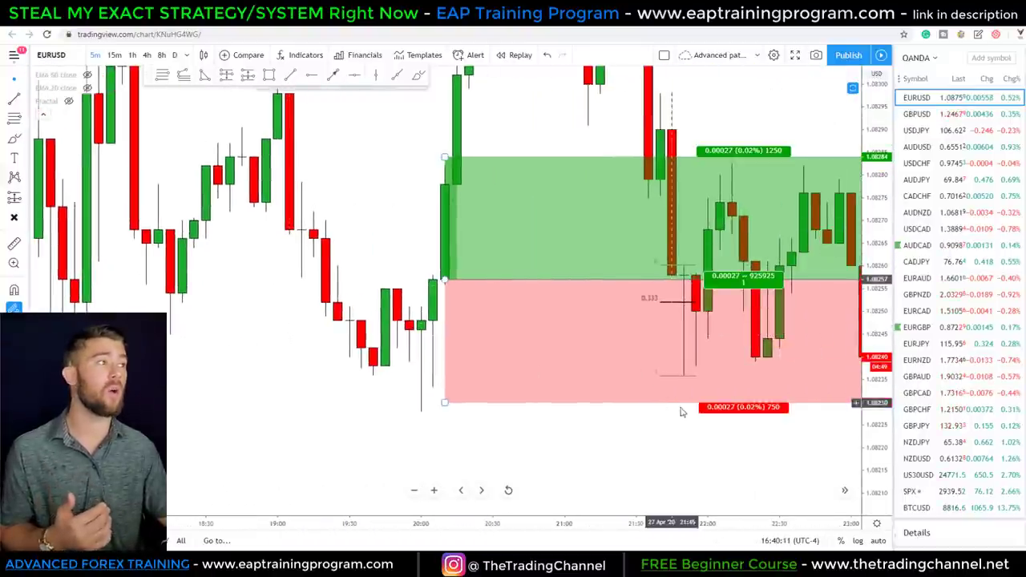
left_click_drag(700, 430, 550, 429)
scroll(550, 429, "right", 3)
left_click_drag(796, 270, 363, 278)
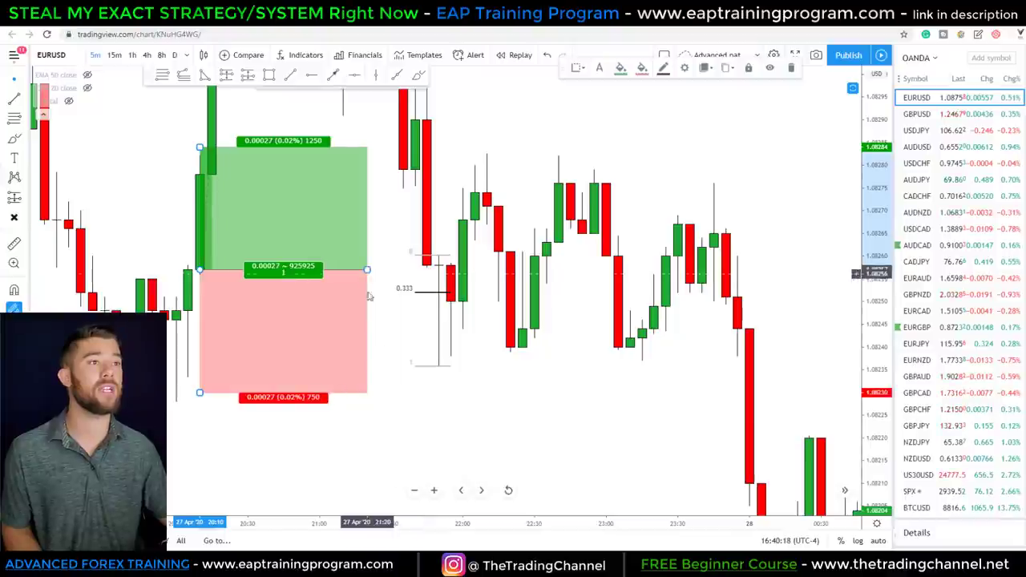
- Set the long position's stop to 1.08209, below the 20:00 hammer's low, and its target to 1.08324
left_click_drag(435, 440, 882, 439)
scroll(813, 376, "up", 2)
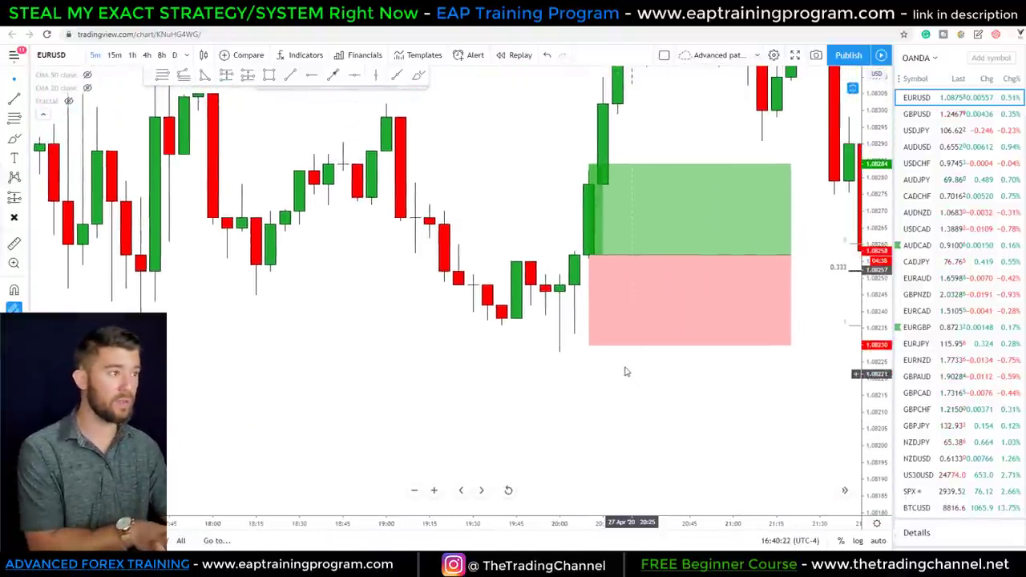
mouse_move(572, 332)
left_mouse_down()
mouse_move(566, 339)
mouse_move(614, 360)
left_mouse_up()
left_click(589, 345)
left_click_drag(615, 202, 616, 146)
left_click(562, 177)
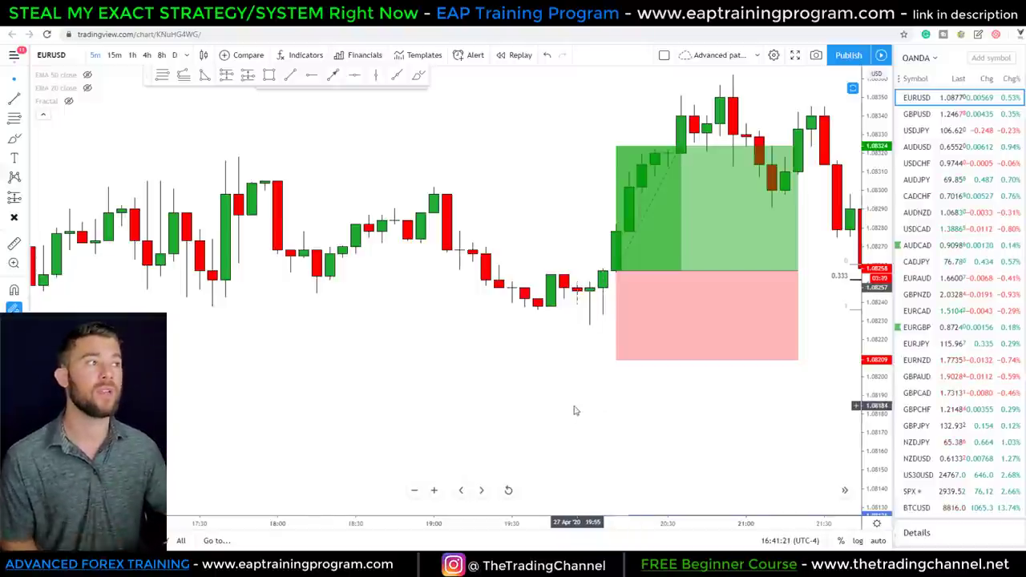
scroll(572, 412, "up", 3)
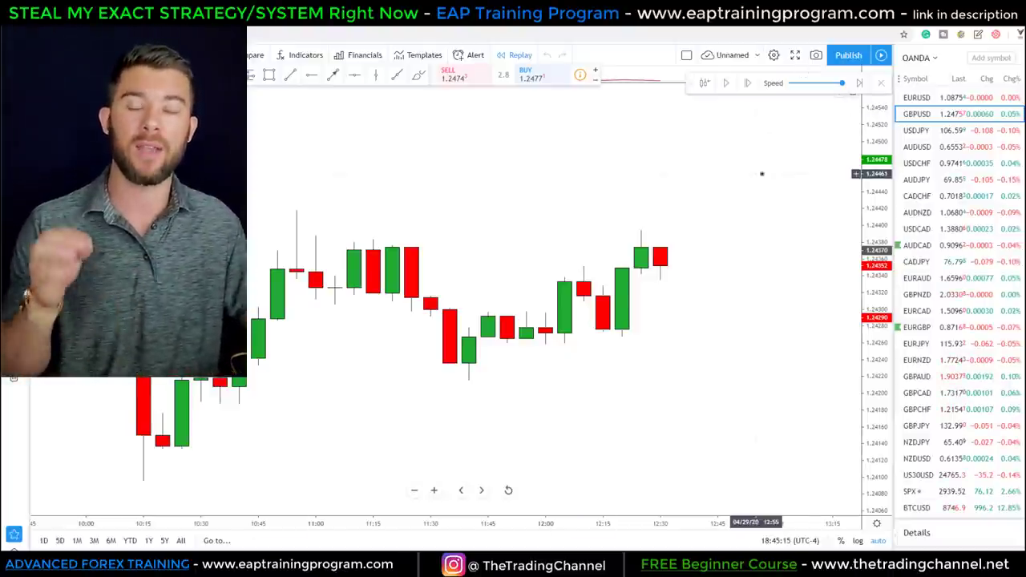
- Advance the GBPUSD replay to the 12:40 candle and check that candle with a temporary Fib retracement from its low to its high
left_click(744, 93)
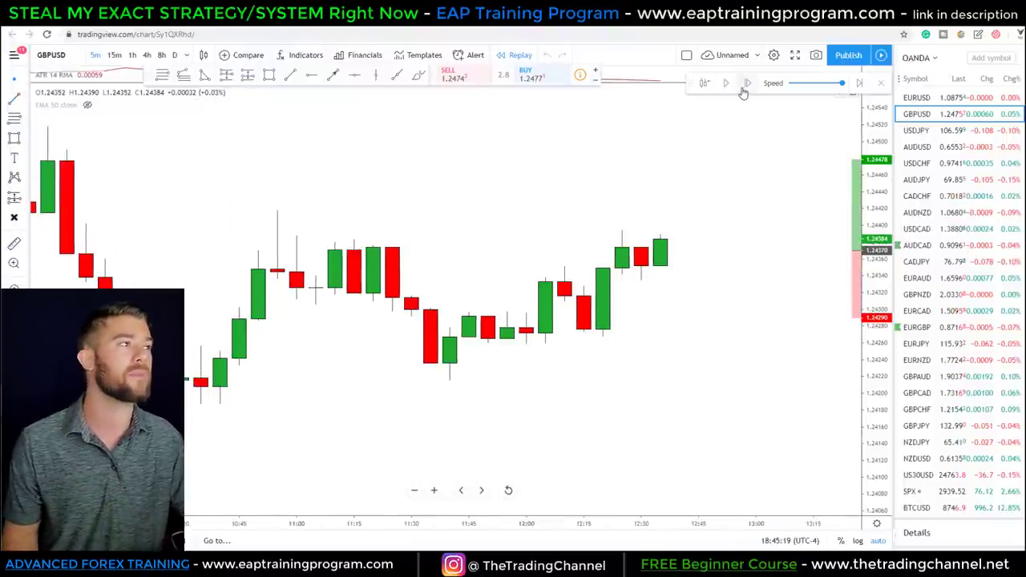
left_click(743, 93)
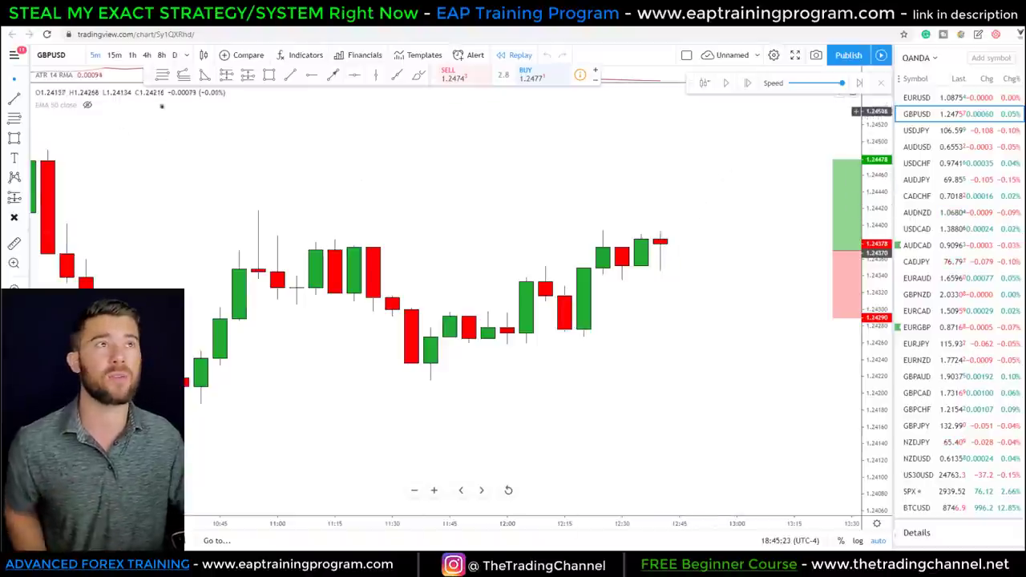
left_click(163, 74)
scroll(376, 238, "up", 3)
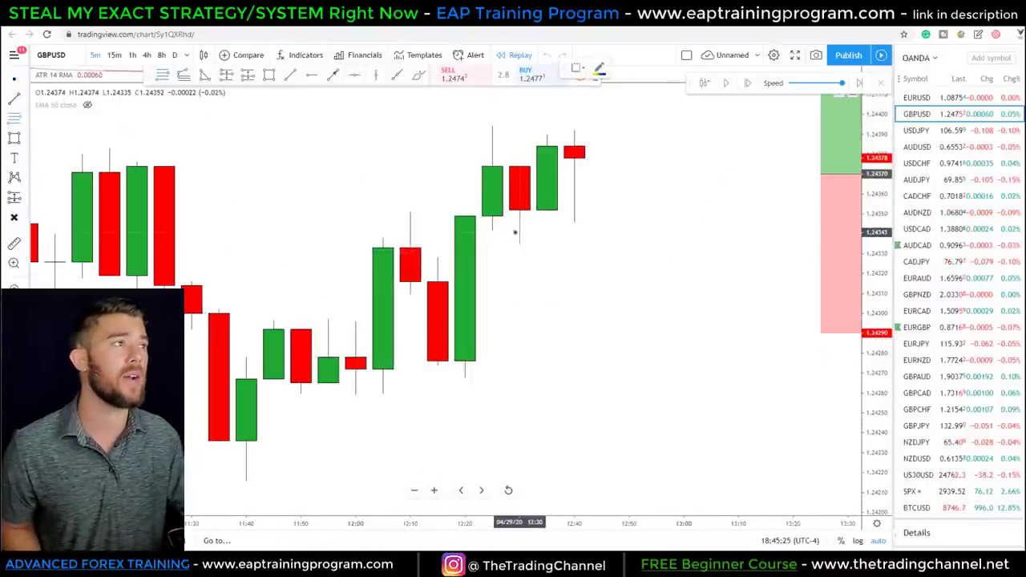
left_click(546, 221)
left_click(600, 128)
key("Delete")
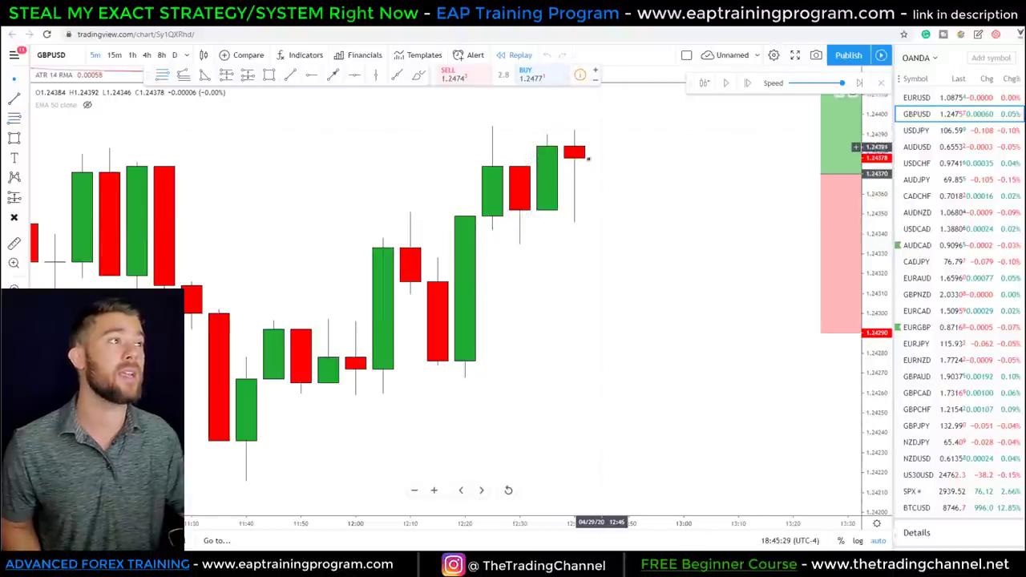
scroll(591, 178, "down", 2)
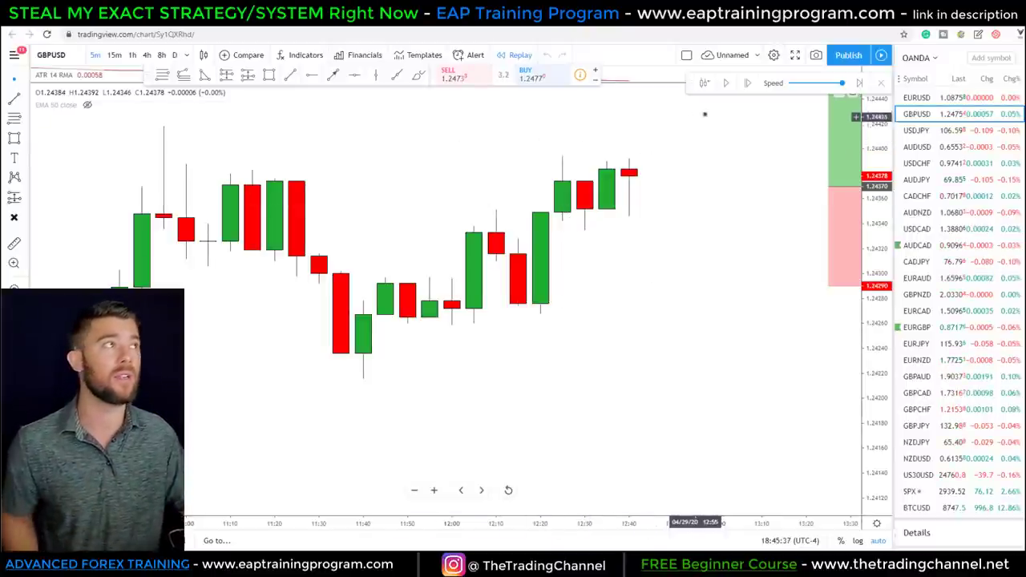
- Advance the replay to the 12:45 candle and check it with a temporary Fib retracement from its low to its high
left_click(748, 83)
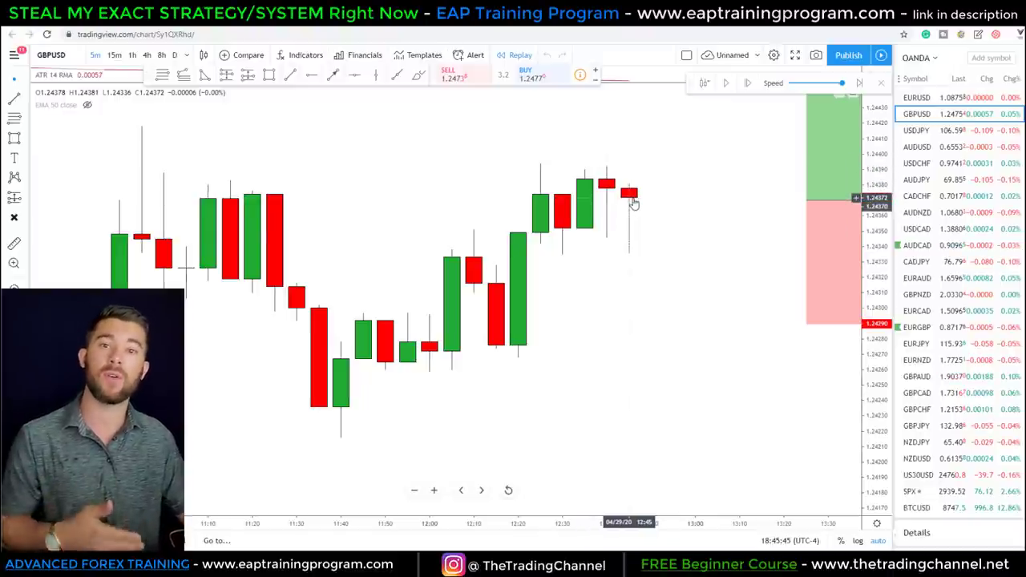
left_click(162, 76)
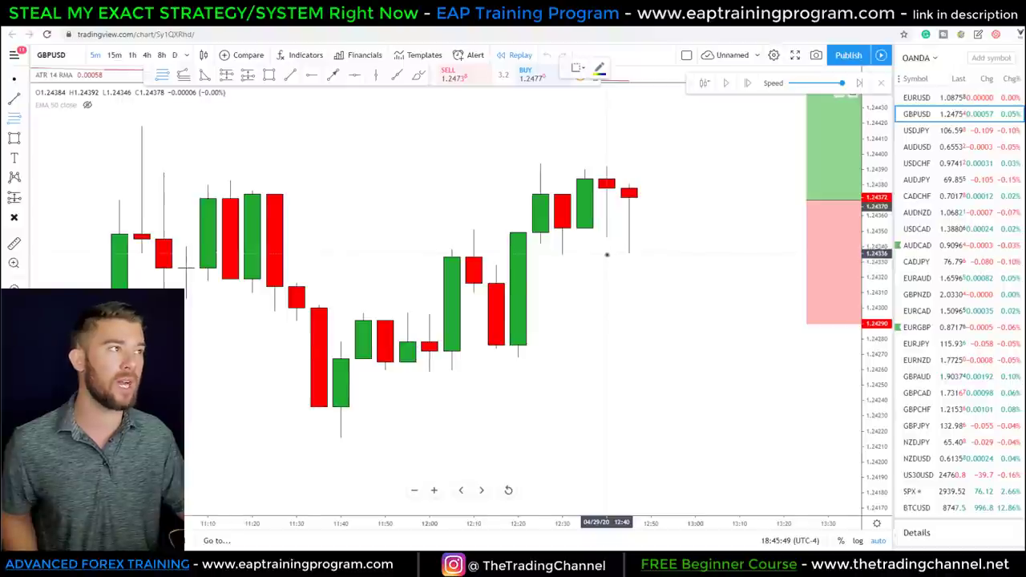
scroll(577, 246, "right", 3)
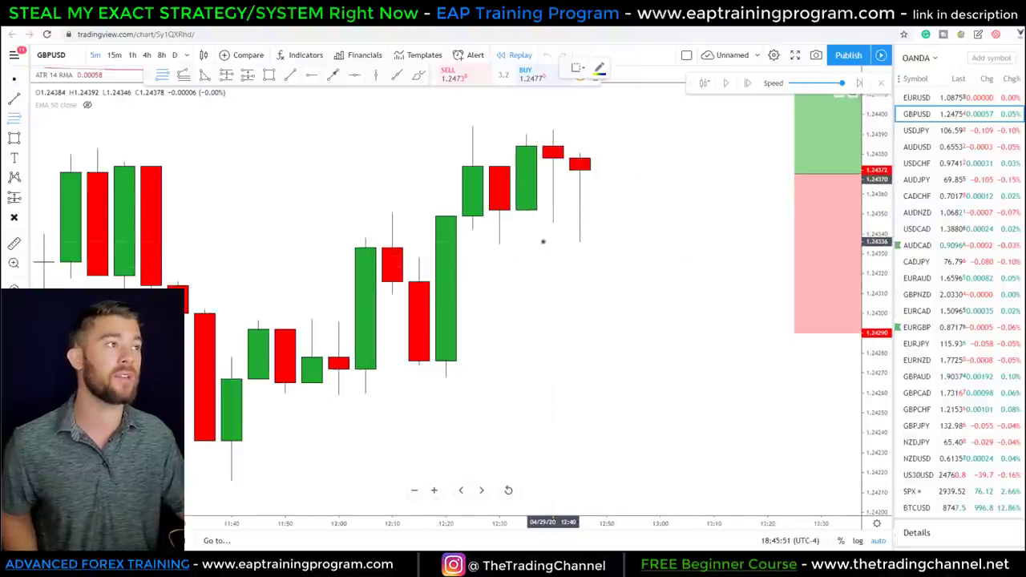
left_click(552, 241)
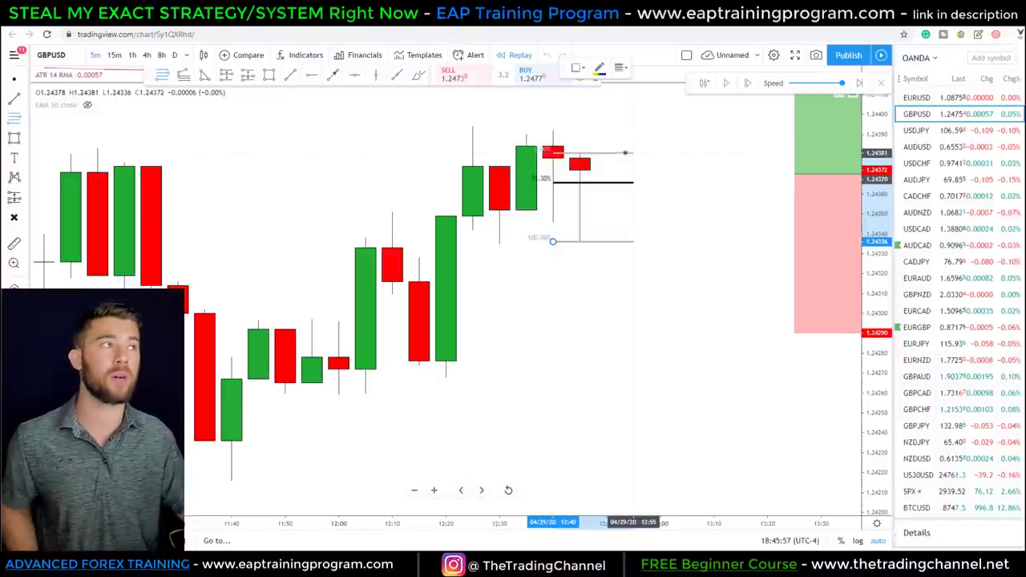
key("Escape")
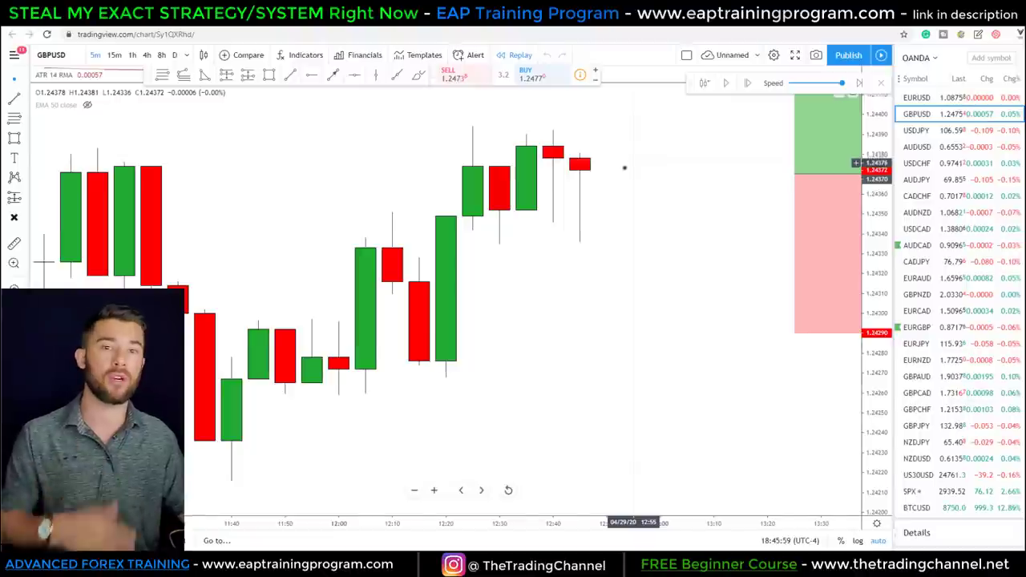
scroll(625, 166, "down", 2)
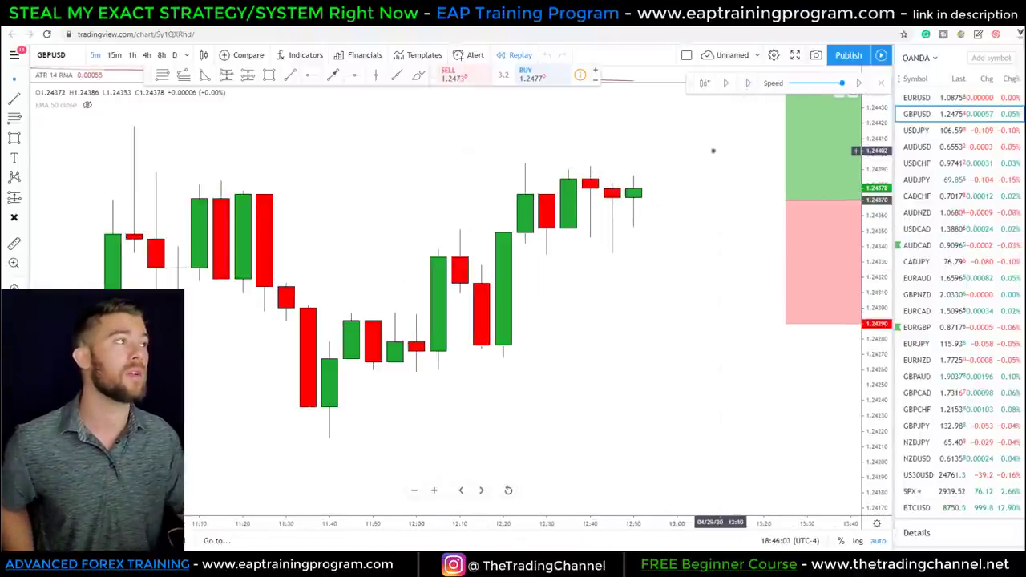
- Circle the 12:50 candle freehand, clear the mark, and run the replay forward to the 13:45 candle, past the long position's target
right_click(712, 150)
left_click(657, 158)
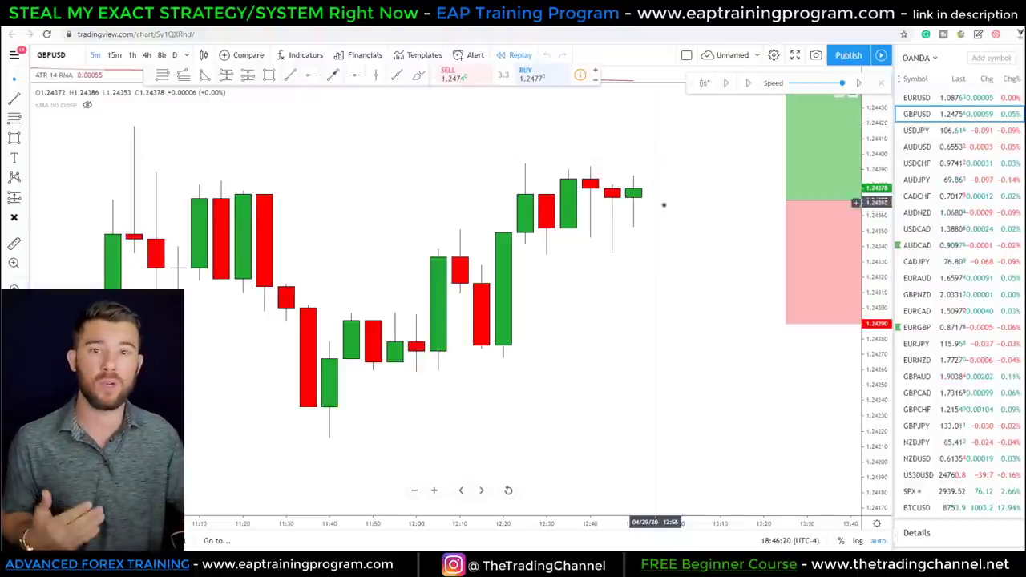
mouse_move(660, 168)
left_mouse_down()
mouse_move(641, 173)
mouse_move(660, 166)
left_mouse_up()
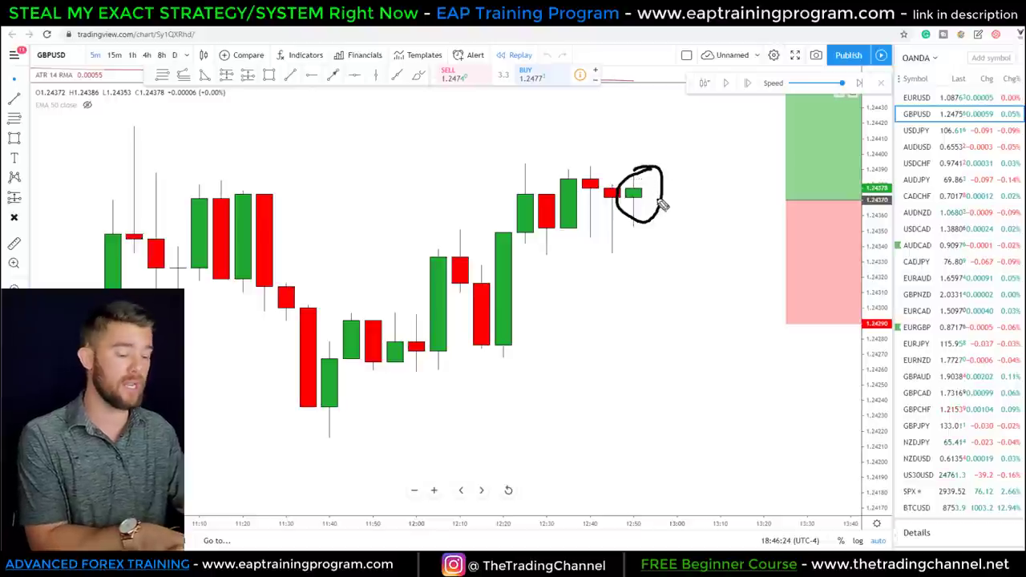
scroll(737, 328, "down", 3)
left_click_drag(741, 330, 647, 347)
left_click(724, 85)
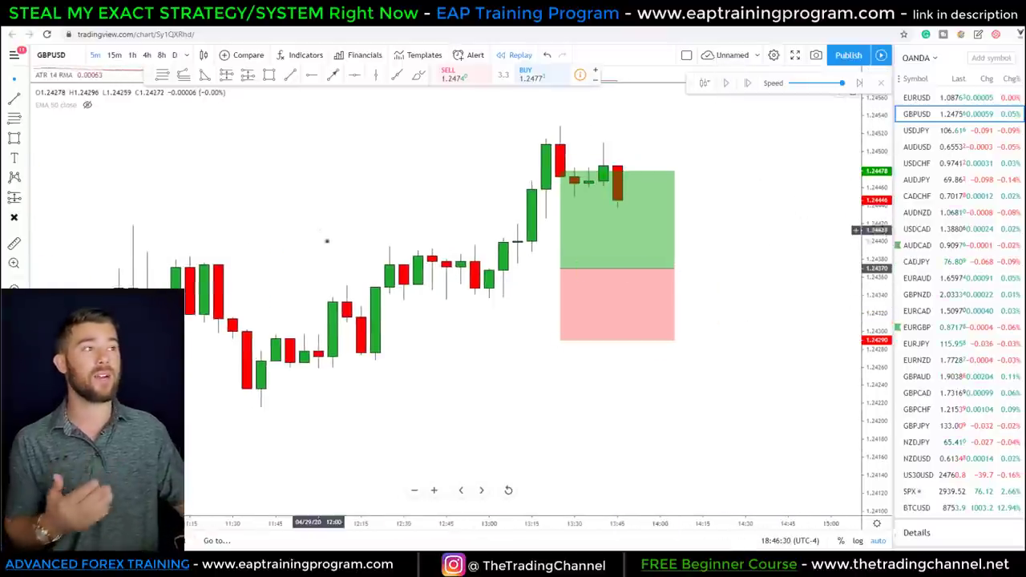
left_click(564, 210)
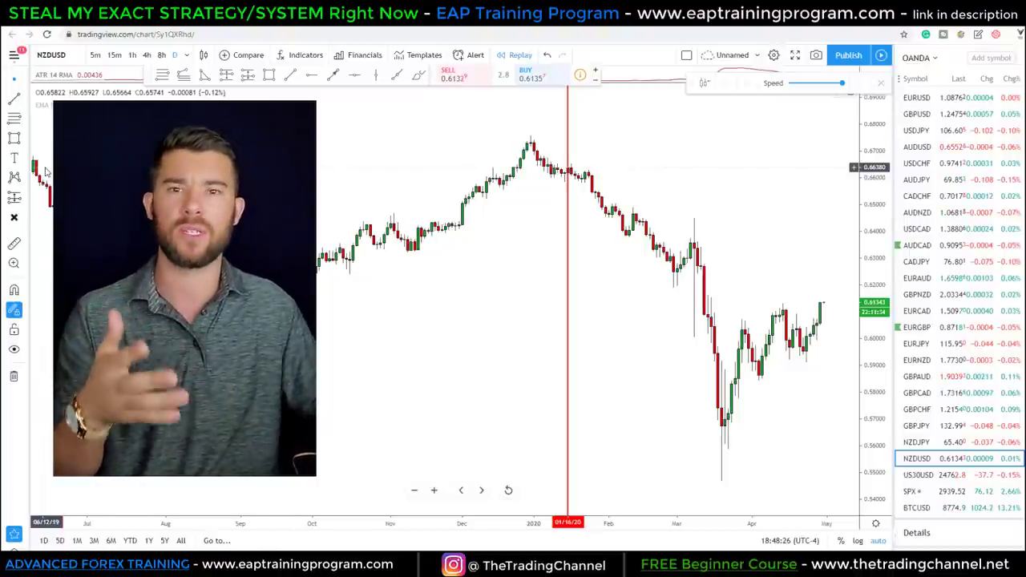
- Examine the marked trades and their result labels on the NZDUSD daily chart, back to July through October 2007
scroll(480, 250, "down", 10)
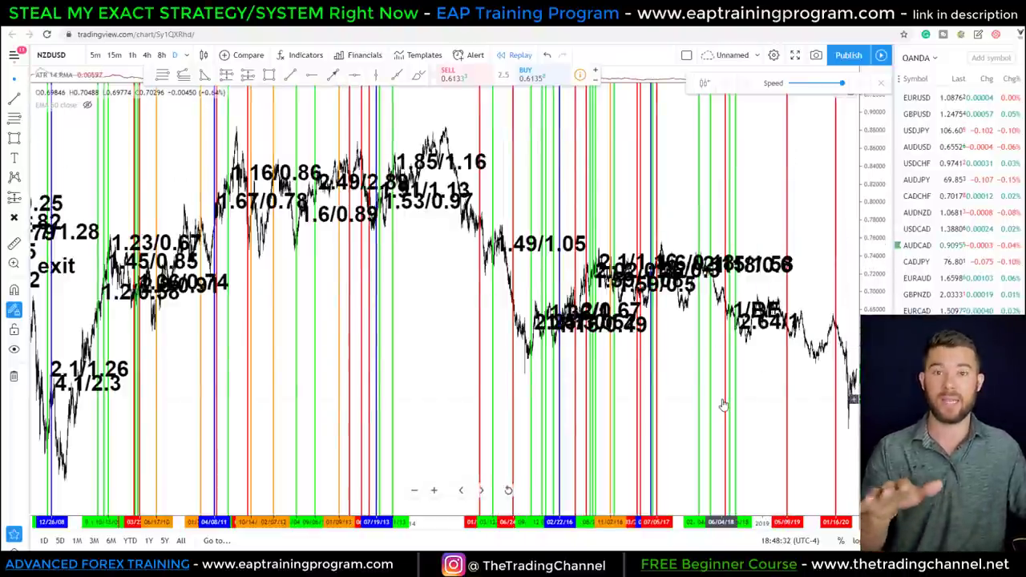
left_click_drag(748, 408, 758, 411)
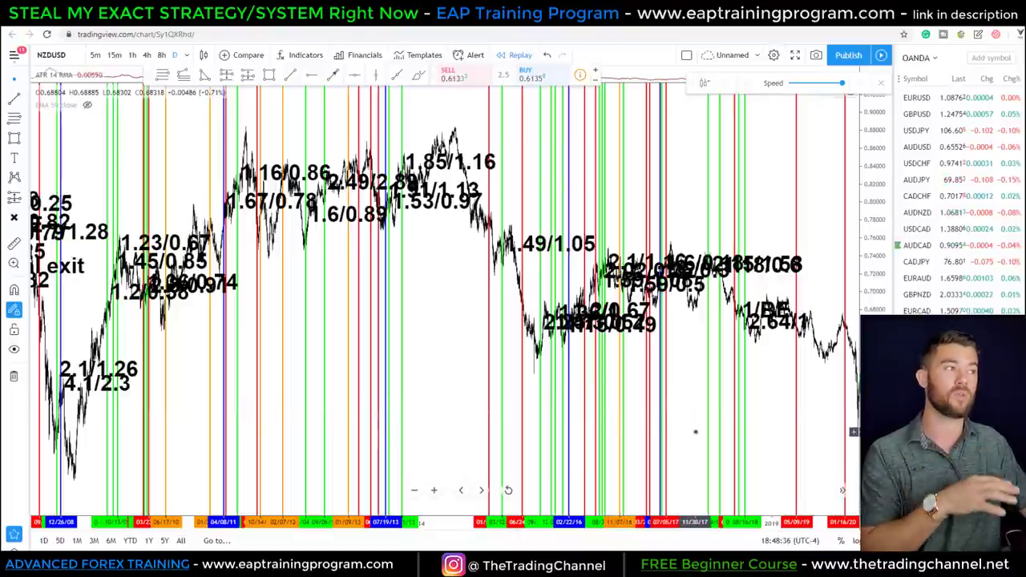
scroll(554, 401, "left", 5)
scroll(604, 397, "up", 5)
scroll(641, 385, "left", 5)
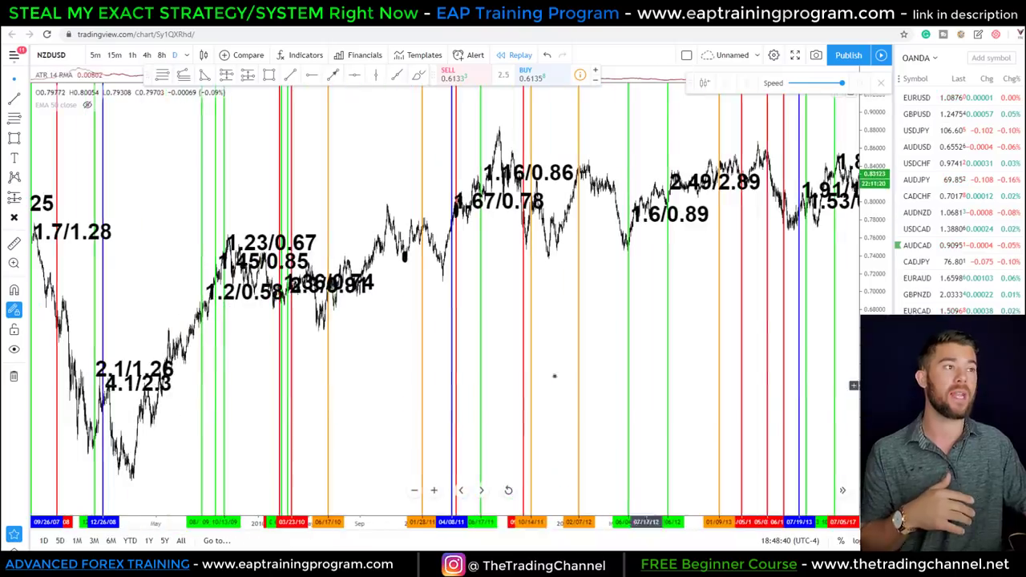
scroll(593, 378, "left", 5)
scroll(566, 396, "up", 5)
scroll(385, 369, "left", 10)
scroll(385, 369, "up", 3)
scroll(385, 369, "left", 10)
scroll(653, 360, "up", 5)
scroll(613, 384, "left", 5)
scroll(646, 387, "left", 5)
scroll(646, 387, "up", 3)
scroll(479, 433, "left", 3)
scroll(478, 432, "left", 4)
scroll(409, 376, "up", 3)
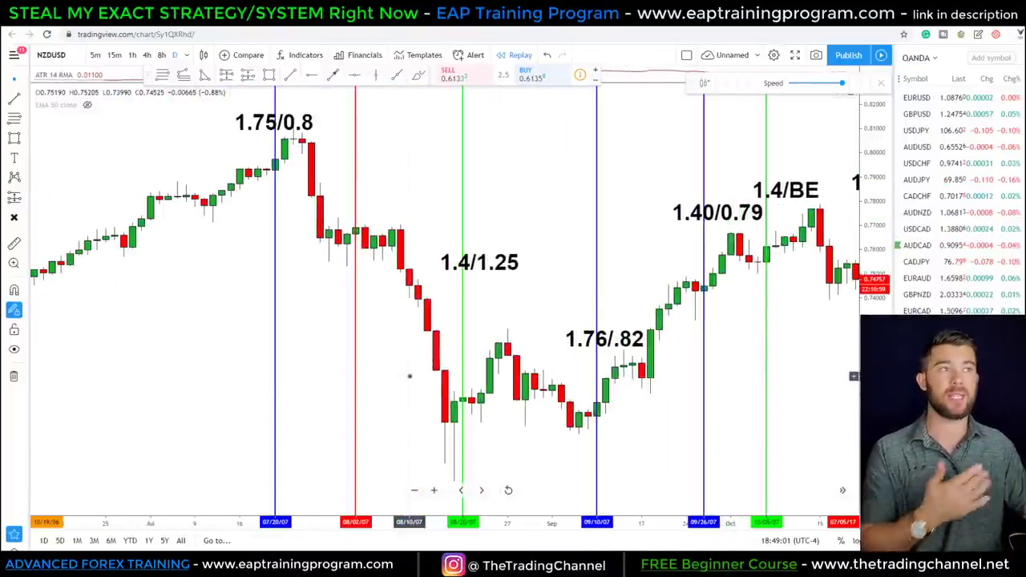
scroll(409, 375, "up", 2)
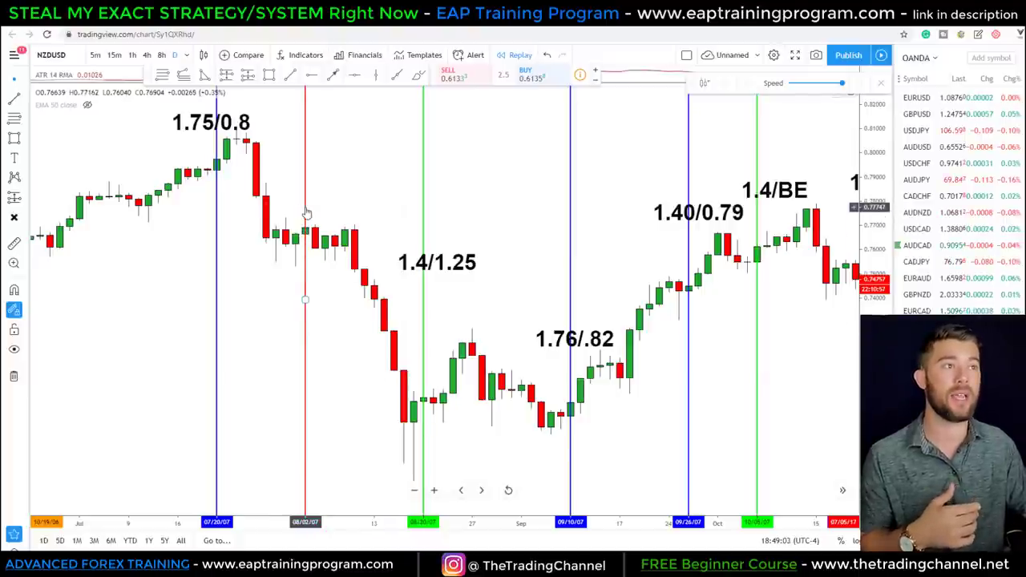
scroll(400, 328, "up", 3)
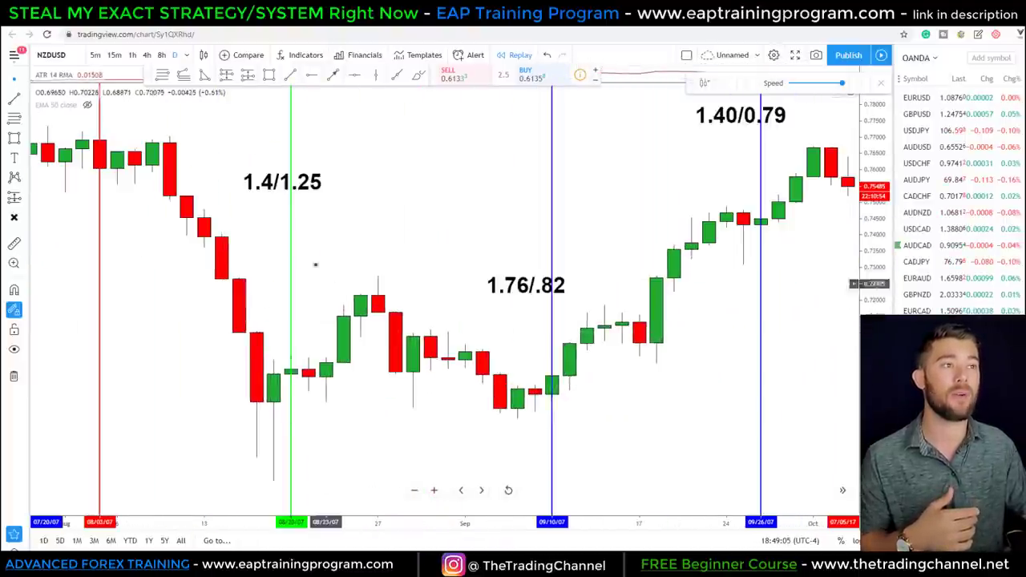
scroll(331, 279, "left", 4)
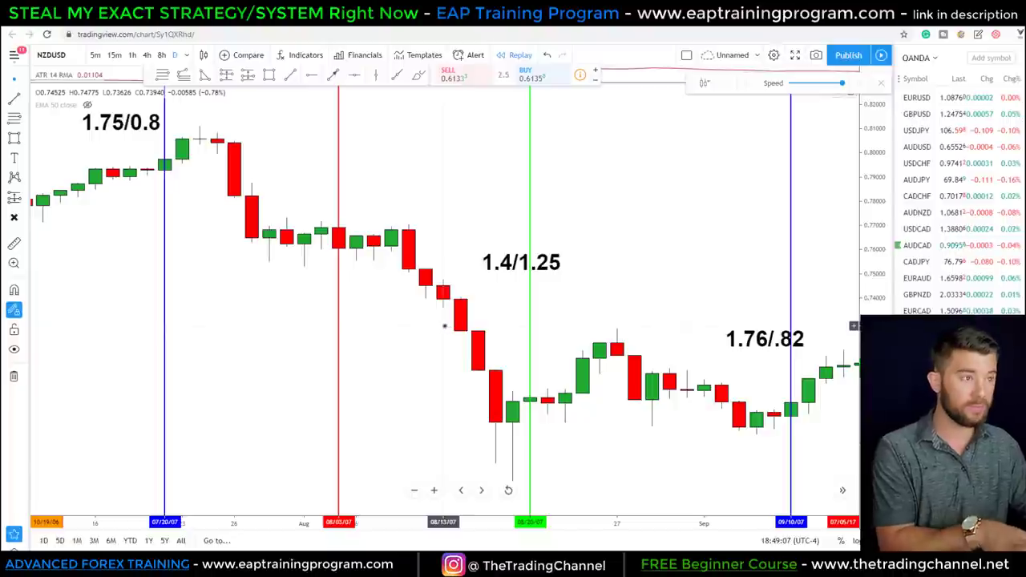
- Circle the August 1, 2007 candle, mark the next candle, the low and the fall with freehand strokes, and clear them
mouse_move(318, 271)
left_mouse_down()
mouse_move(294, 240)
mouse_move(327, 255)
mouse_move(320, 280)
left_mouse_up()
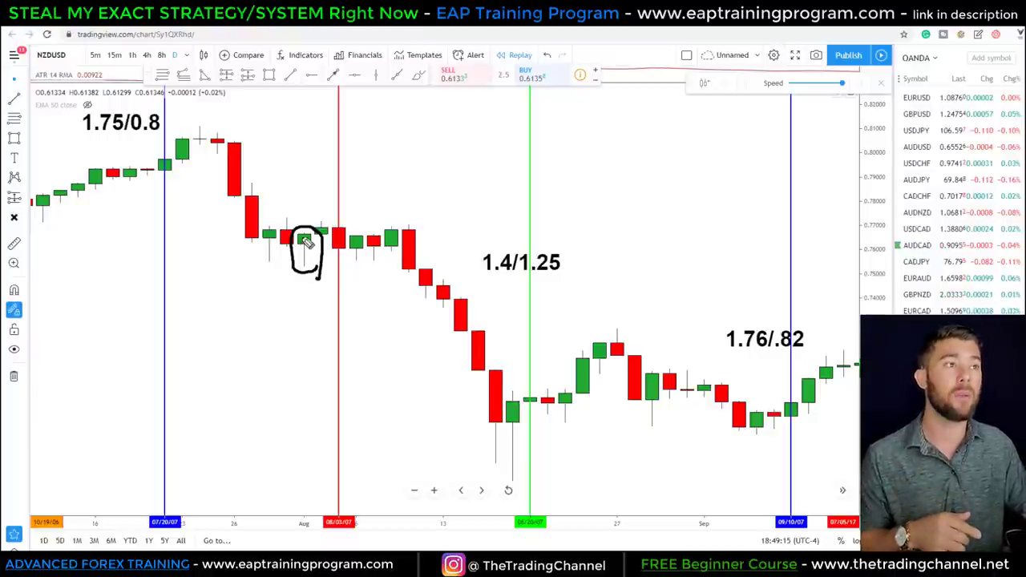
mouse_move(326, 228)
left_mouse_down()
mouse_move(323, 207)
mouse_move(341, 210)
left_mouse_up()
left_click_drag(298, 272, 373, 269)
mouse_move(340, 218)
left_mouse_down()
mouse_move(393, 324)
mouse_move(406, 303)
left_mouse_up()
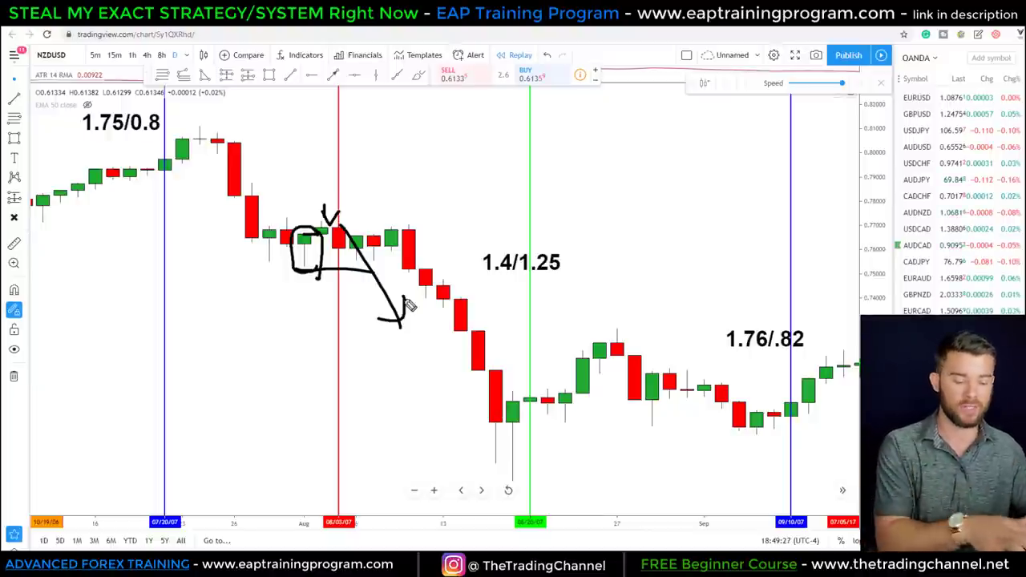
key("ctrl+z")
- Move the green vertical line to 08/21/07 and check the 08/17/07 candle with a temporary Fib retracement from its low to its high
scroll(352, 375, "right", 10)
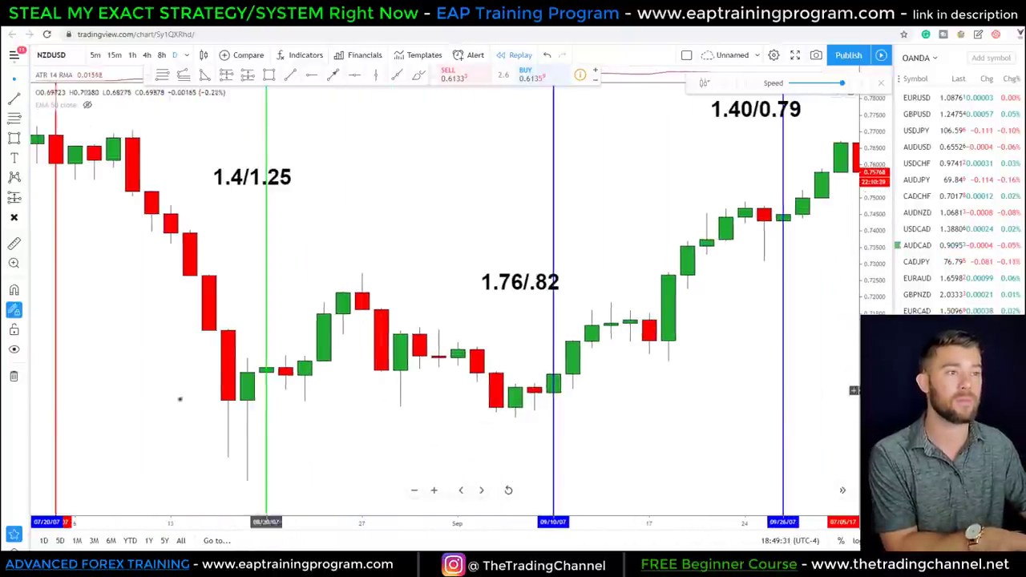
left_click_drag(268, 297, 280, 303)
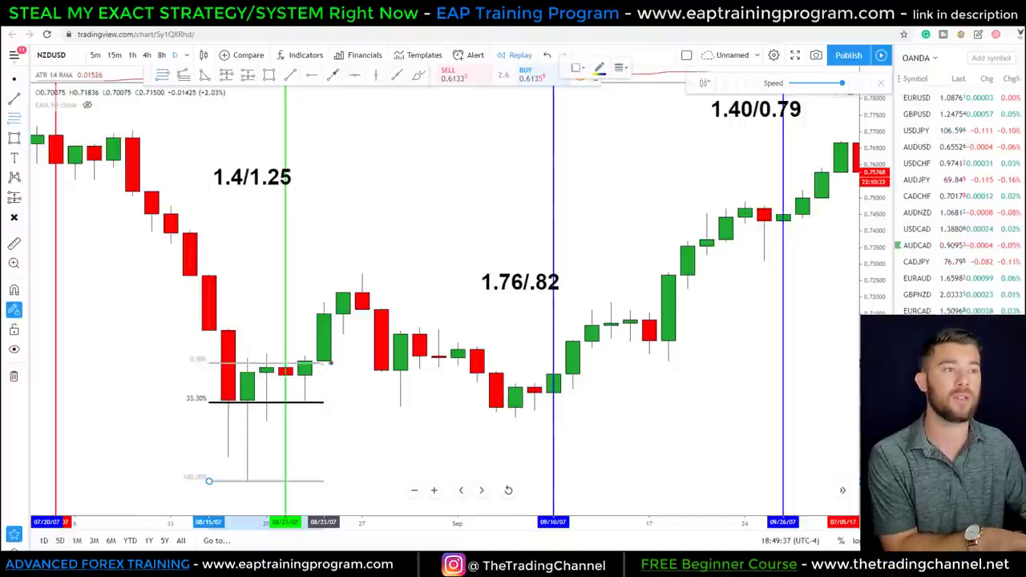
left_click(324, 354)
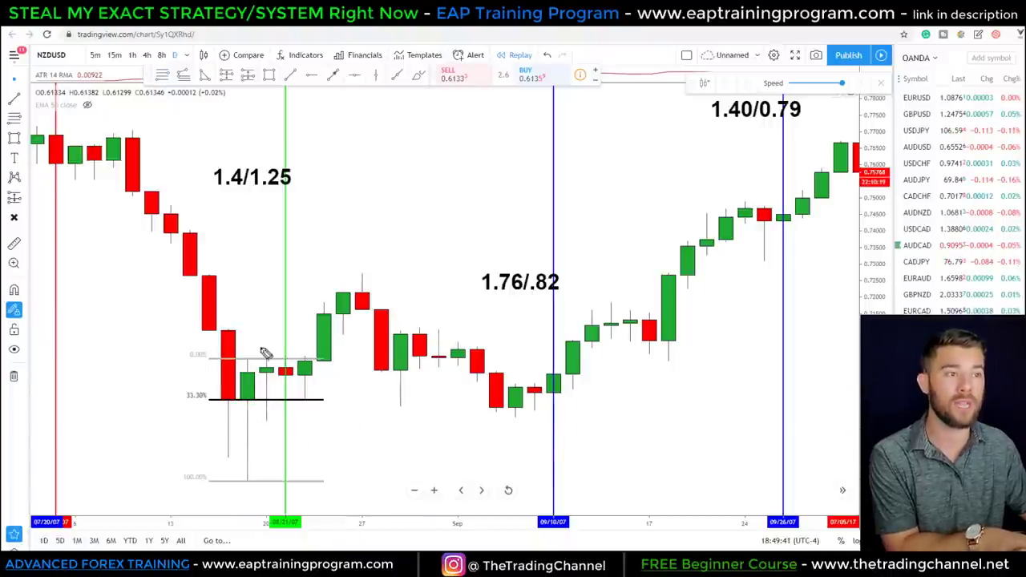
left_click_drag(275, 362, 238, 378)
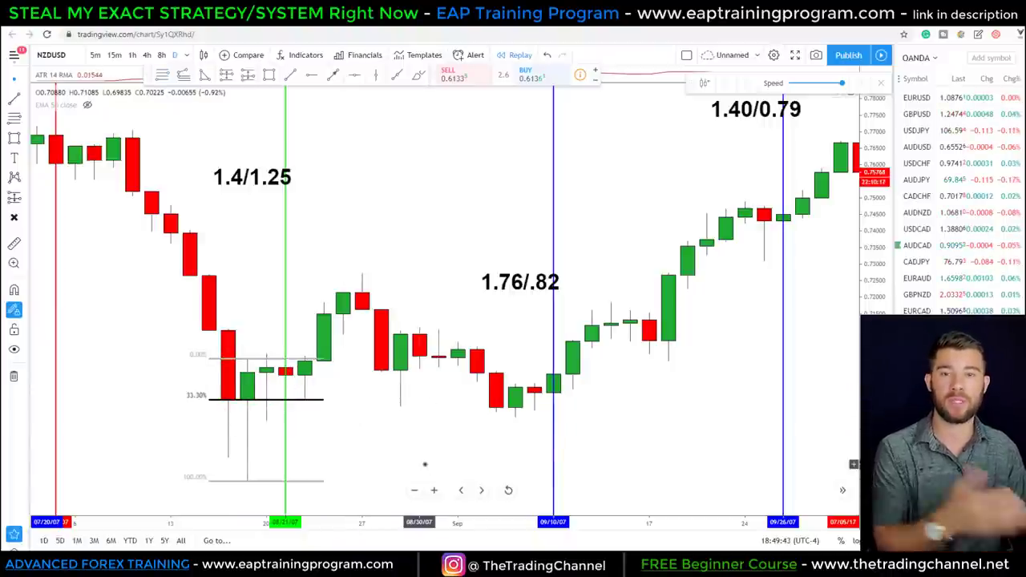
right_click(324, 402)
right_click(320, 399)
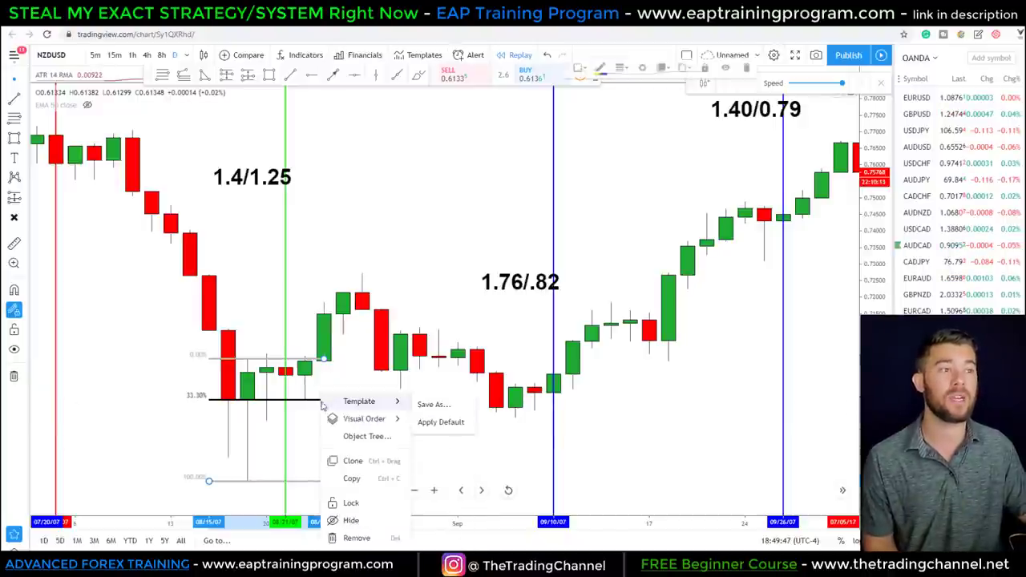
left_click(357, 538)
- Mark the August 17, 2007 hammer, the following candle, the entry level and the upward move with freehand arrows and lines, and clear them
mouse_move(142, 372)
left_mouse_down()
mouse_move(202, 373)
mouse_move(180, 396)
left_mouse_up()
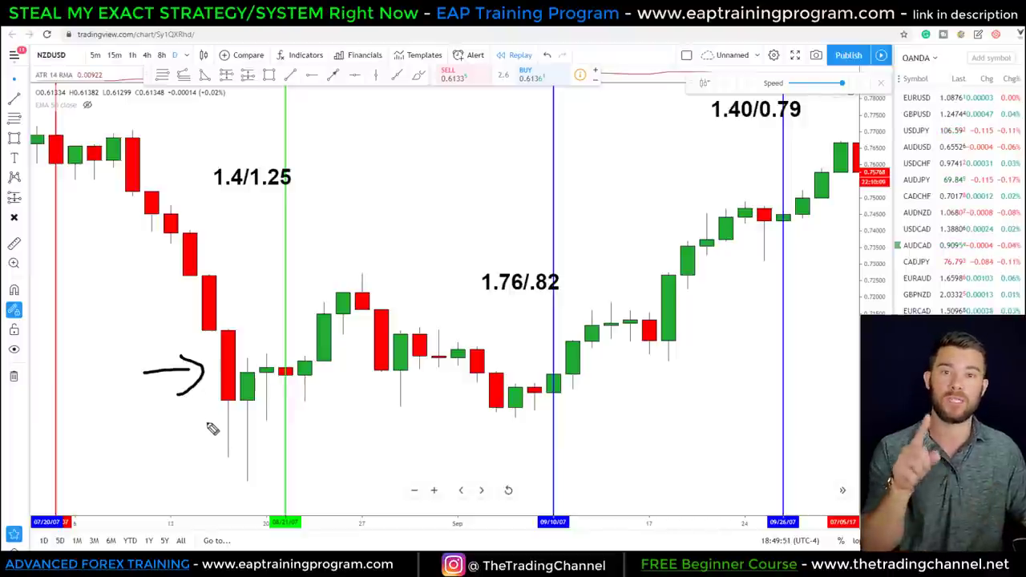
mouse_move(256, 310)
left_mouse_down()
mouse_move(262, 346)
mouse_move(265, 320)
left_mouse_up()
left_click_drag(262, 369, 294, 370)
left_click_drag(310, 454, 451, 258)
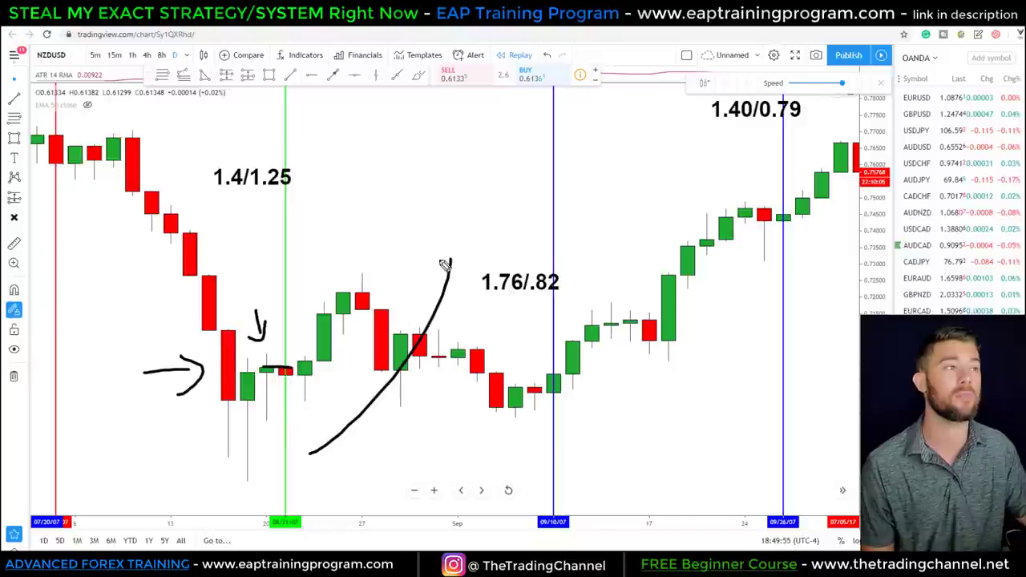
left_click_drag(418, 298, 468, 307)
key("Escape")
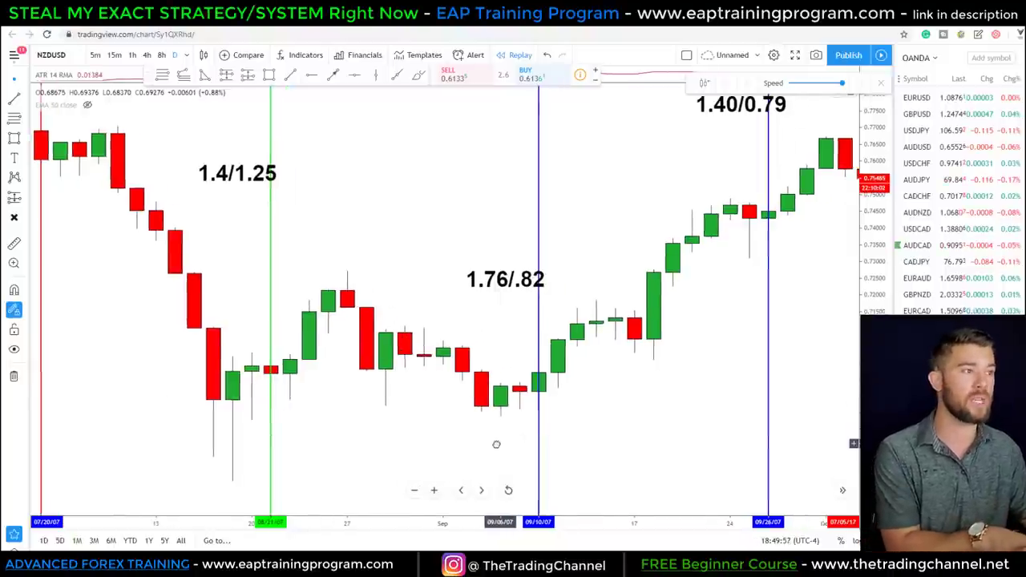
- Move the blue vertical line at 09/10/07 to 09/04/07 and shift its 1.76/.82 label back alongside it
left_click(524, 453)
left_click_drag(522, 453, 449, 449)
left_click_drag(501, 280, 463, 280)
left_click(499, 281)
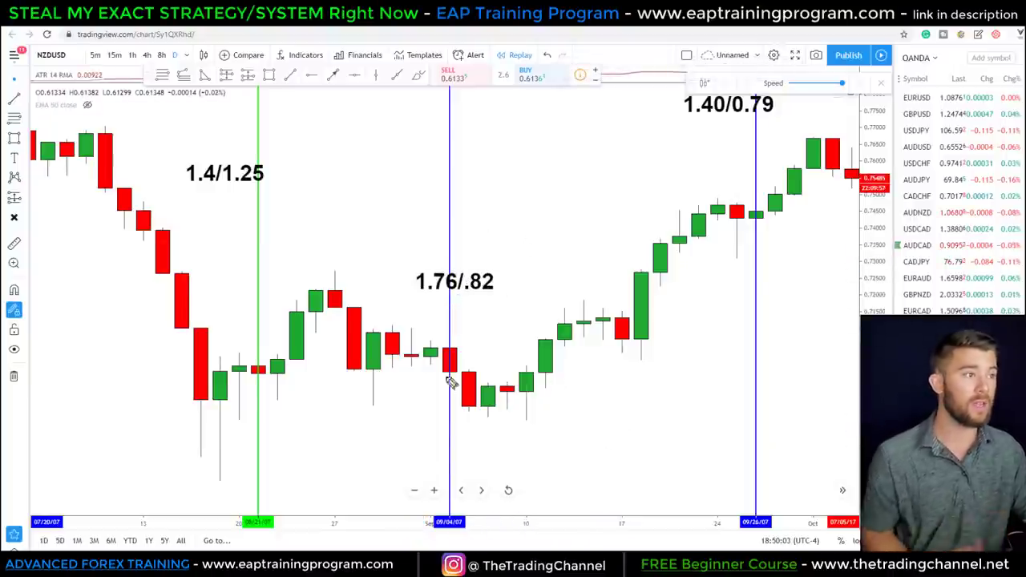
- Mark the high and low of the September 10, 2007 candle freehand, point an arrow at its body, and write 1/3 beside it
mouse_move(506, 375)
left_mouse_down()
mouse_move(515, 428)
mouse_move(504, 378)
left_mouse_up()
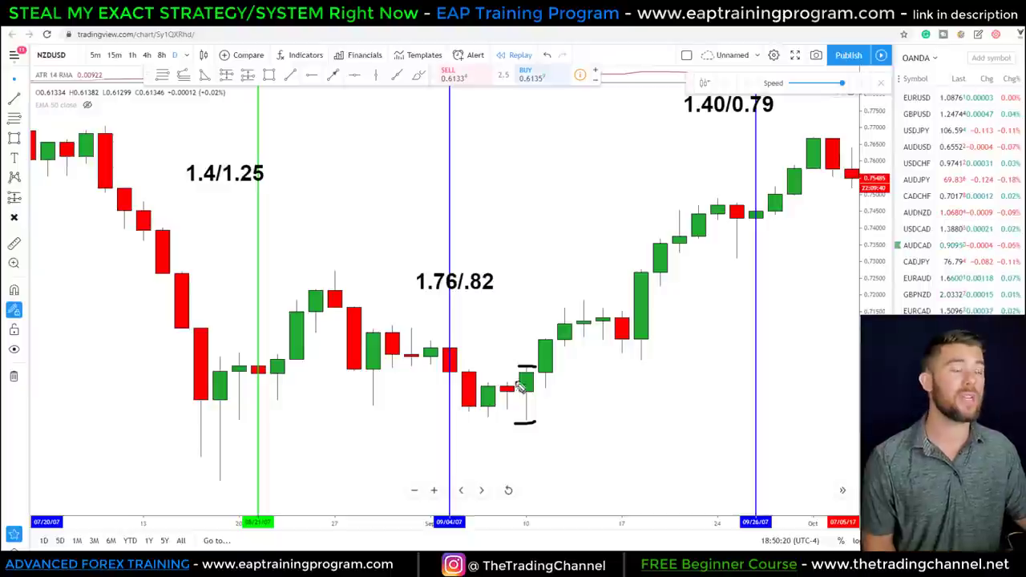
mouse_move(489, 357)
left_mouse_down()
mouse_move(553, 390)
mouse_move(550, 409)
mouse_move(574, 405)
left_mouse_up()
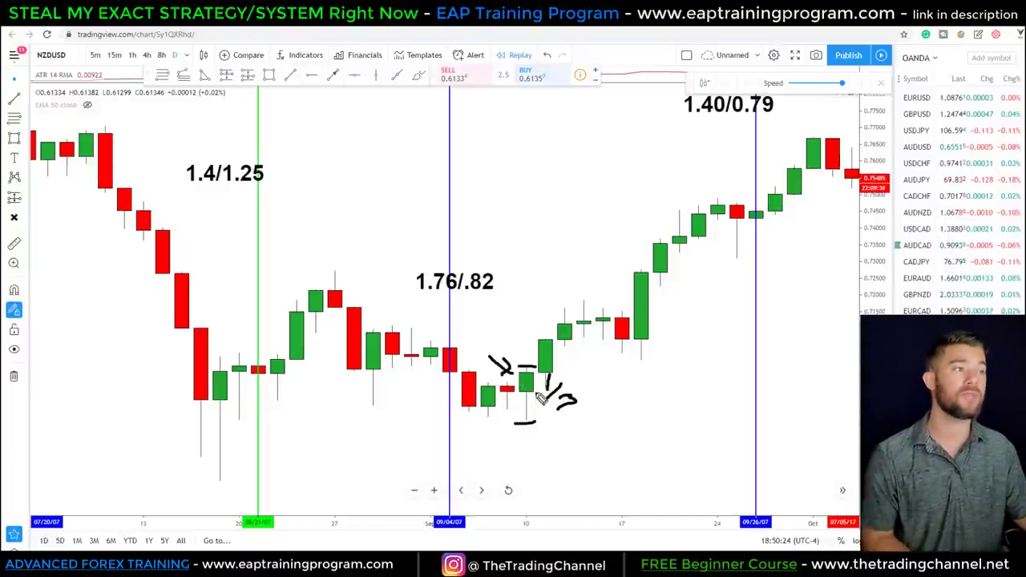
- Draw freehand lines below and above the September 10, 2007 hammer for stop and target, circle the 1.76/.82 label, and clear the drawings
left_click_drag(526, 447, 572, 456)
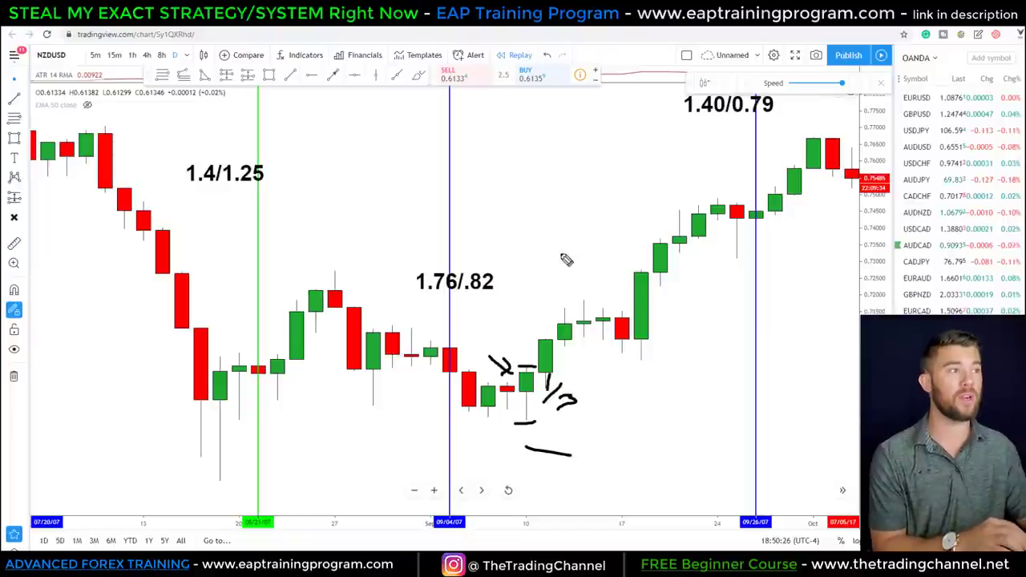
left_click_drag(560, 249, 631, 239)
mouse_move(484, 260)
left_mouse_down()
mouse_move(432, 254)
mouse_move(461, 310)
left_mouse_up()
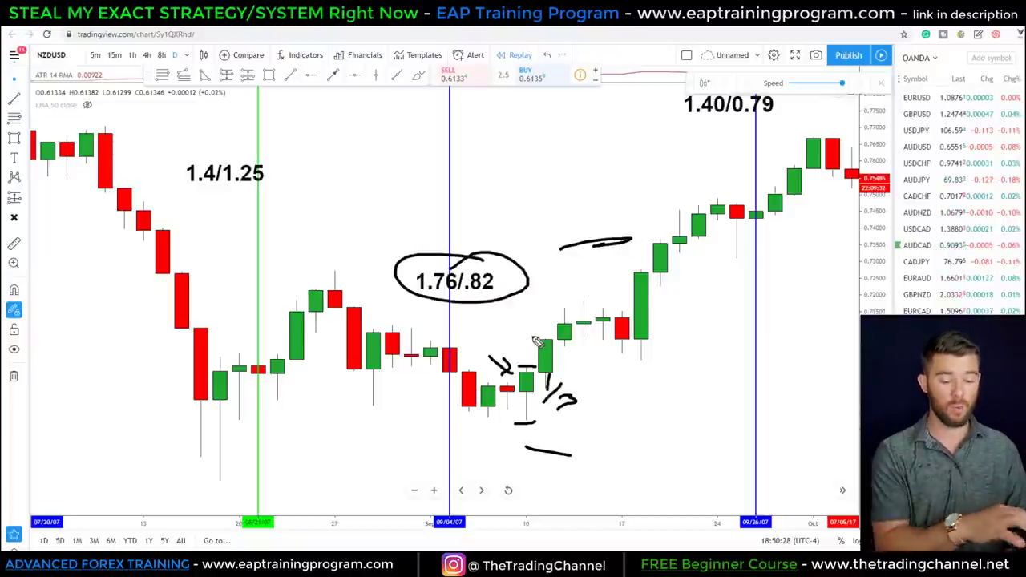
key("Escape")
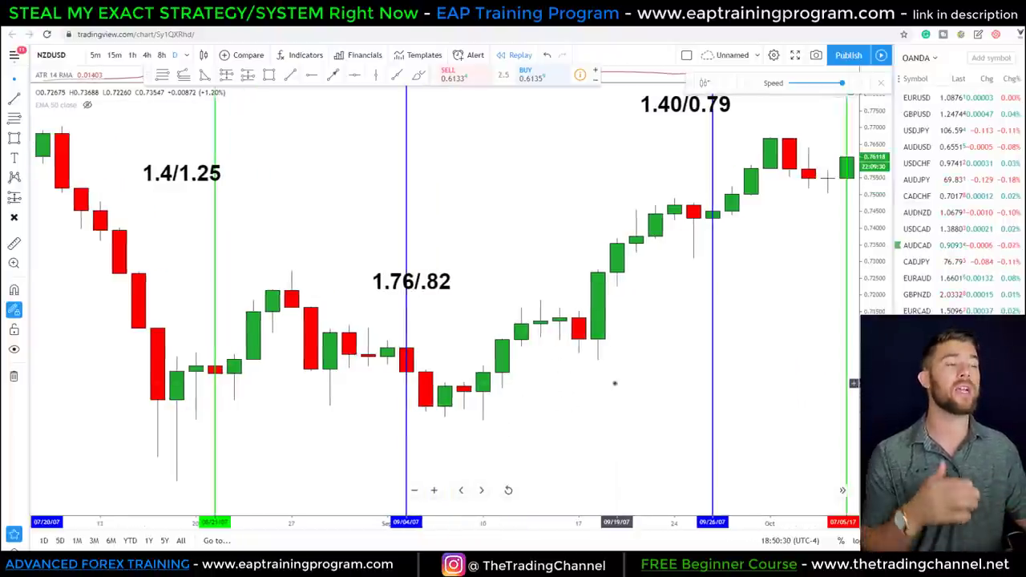
- Review the marked NZDUSD trades that follow September 2007, through 2008 and into the 2009–2010 price action
scroll(609, 389, "down", 8)
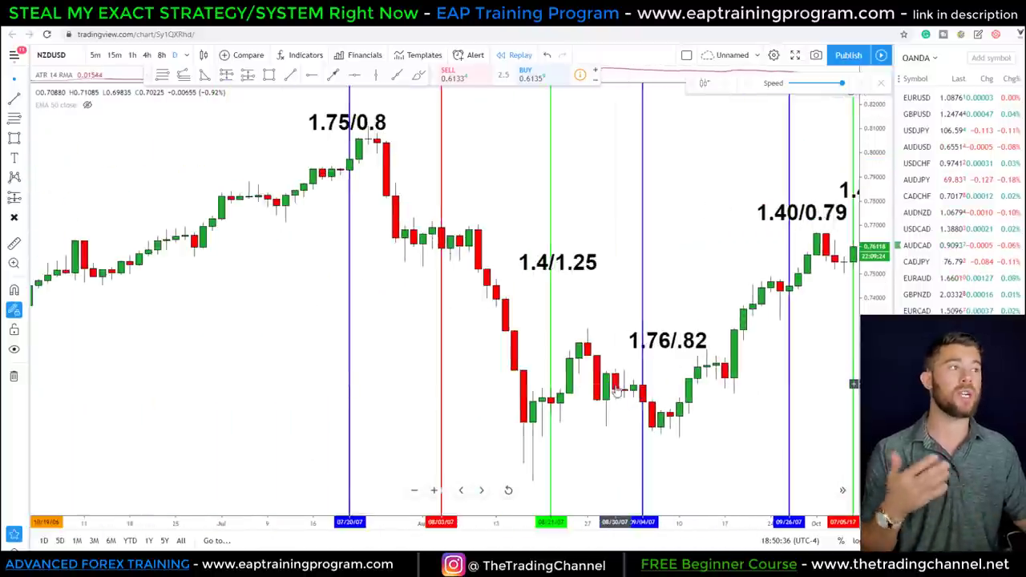
scroll(612, 384, "right", 5)
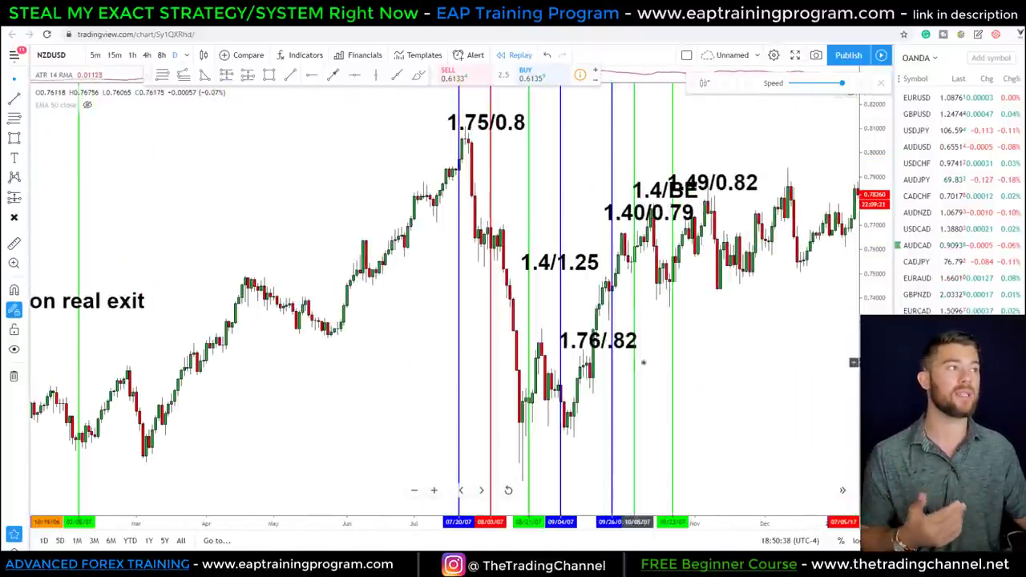
scroll(480, 336, "right", 8)
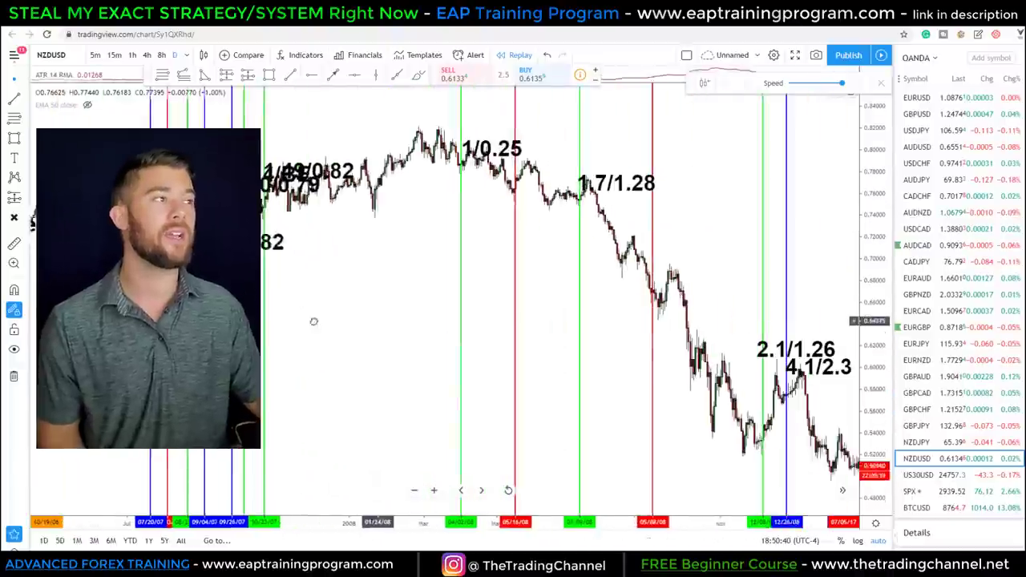
scroll(609, 277, "right", 3)
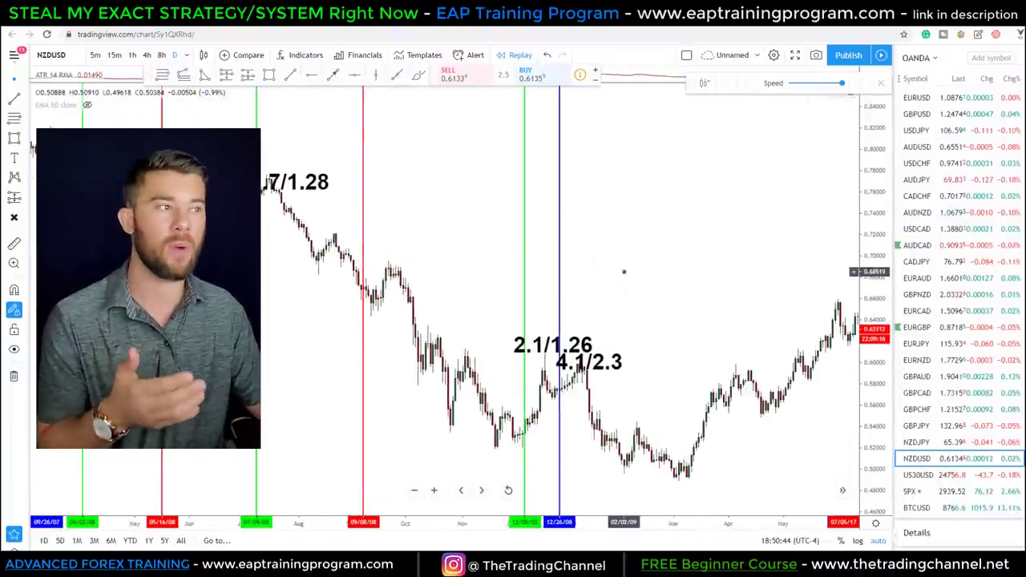
scroll(623, 270, "left", 7)
left_click_drag(770, 294, 406, 257)
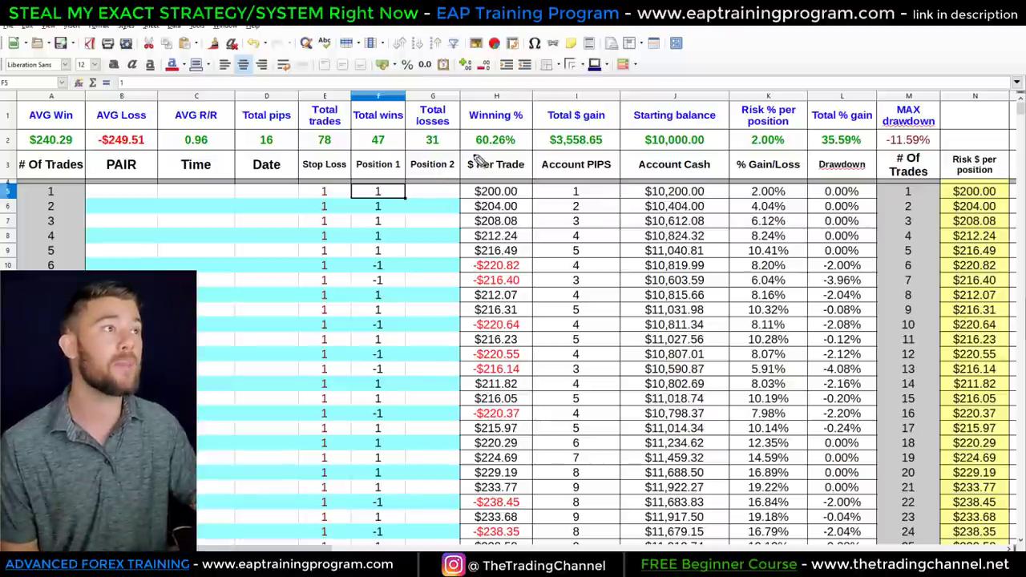
- In the trade results spreadsheet, underline Winning %, circle Risk % per position, mark Total % gain and Total trades freehand, and clear the marks
left_click_drag(461, 146, 525, 148)
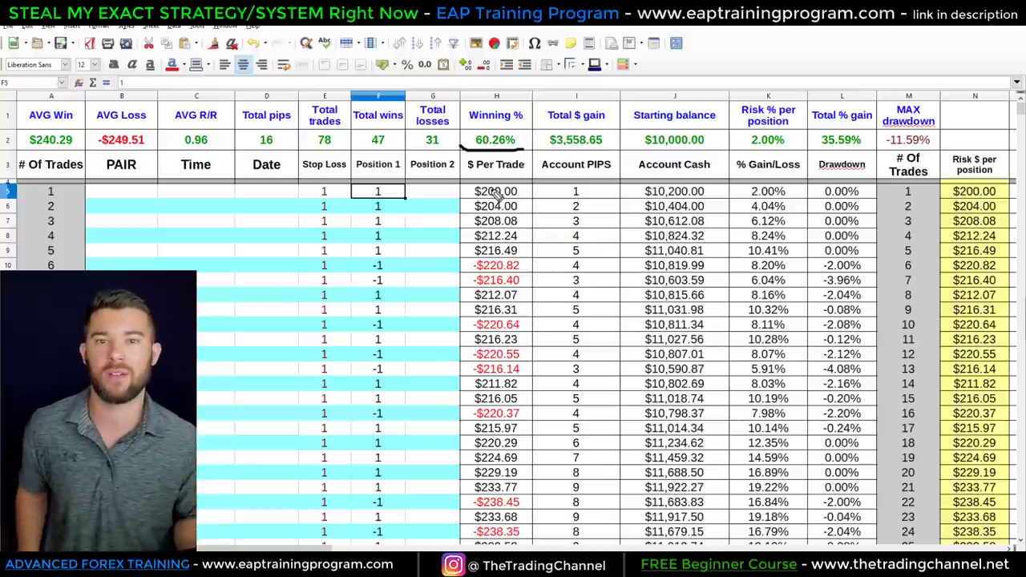
mouse_move(774, 118)
left_mouse_down()
mouse_move(798, 122)
mouse_move(741, 130)
mouse_move(798, 149)
mouse_move(768, 120)
left_mouse_up()
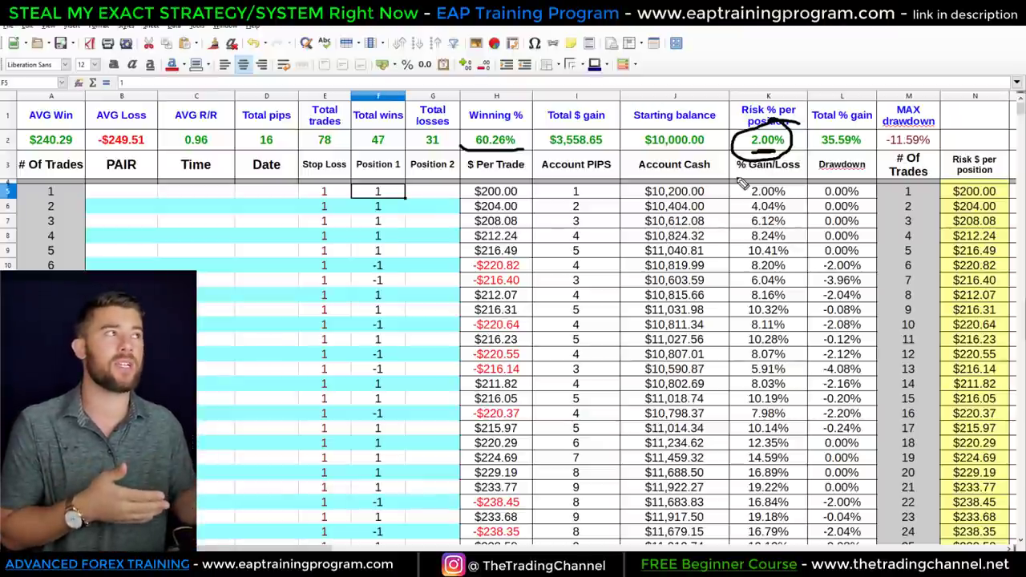
mouse_move(870, 128)
left_mouse_down()
mouse_move(856, 157)
mouse_move(822, 128)
left_mouse_up()
mouse_move(296, 133)
left_mouse_down()
mouse_move(328, 123)
mouse_move(321, 148)
left_mouse_up()
key("Escape")
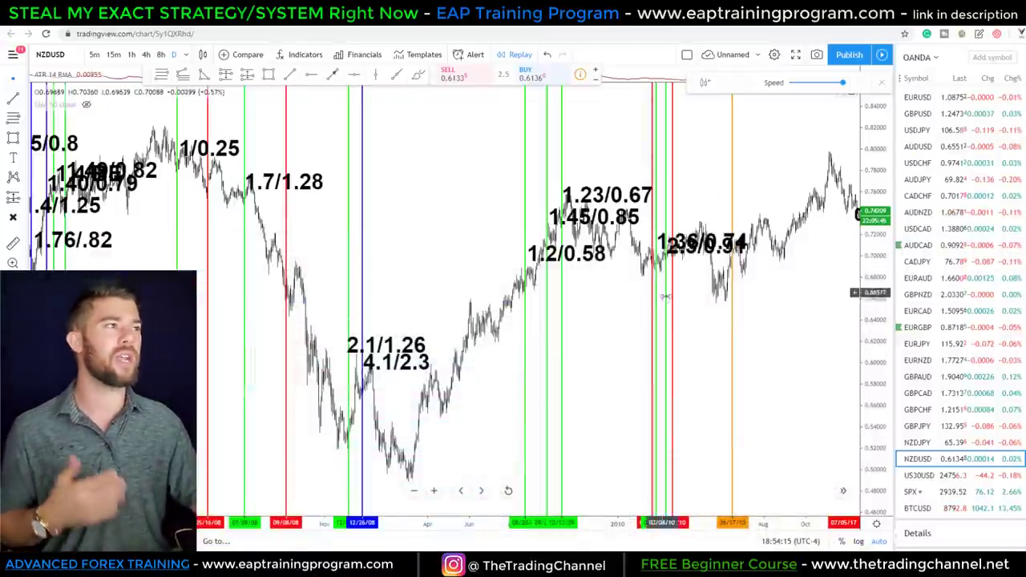
- Examine the NZDUSD daily chart from June 2010 to early 2011 around the circled December 2010 low
scroll(841, 304, "up", 5)
scroll(549, 260, "up", 3)
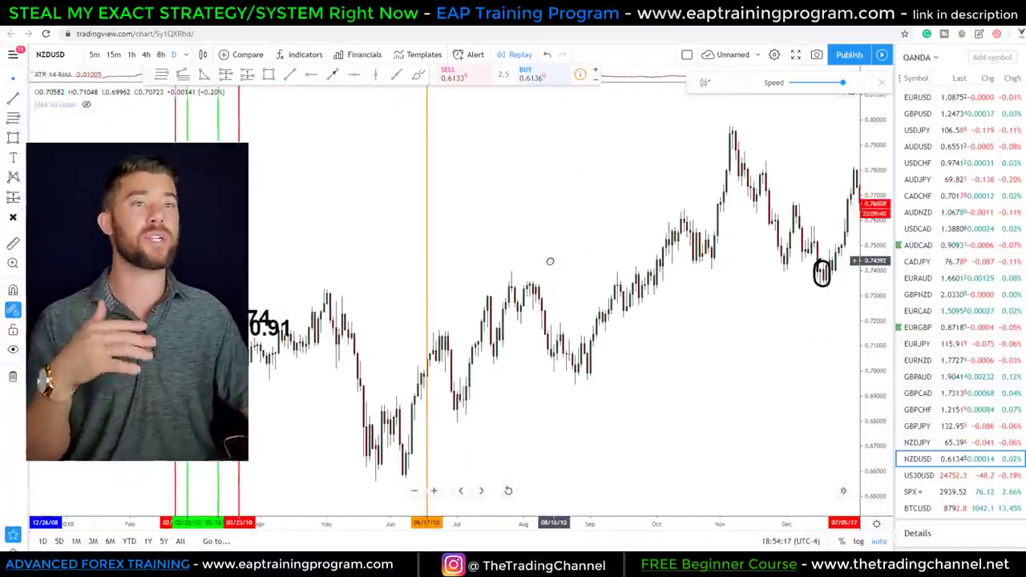
scroll(550, 261, "up", 2)
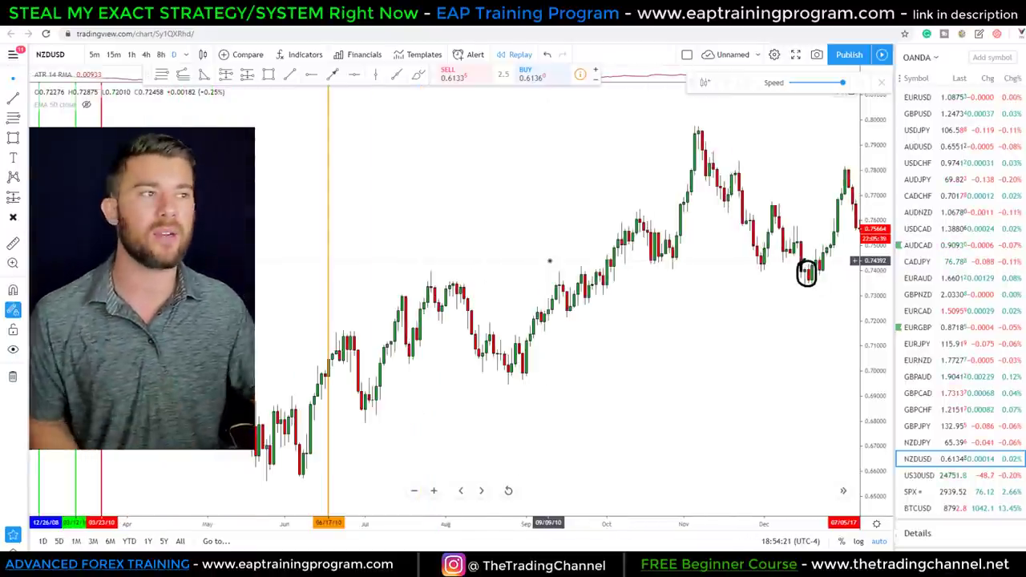
scroll(561, 304, "up", 2)
scroll(561, 336, "right", 3)
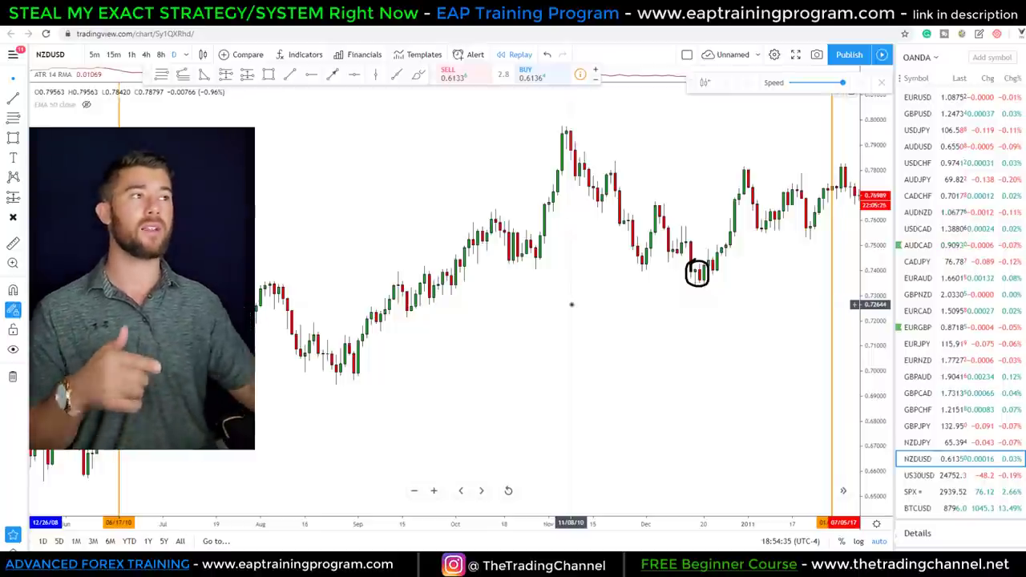
left_click_drag(569, 301, 483, 316)
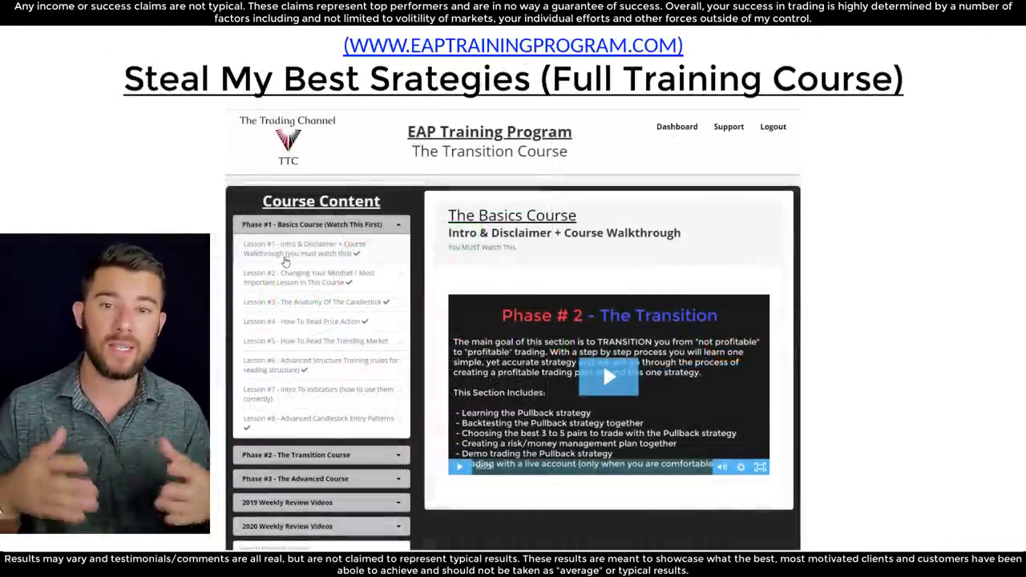
- Browse Lessons #2 to #8 of the Phase #1 Basics Course, from Changing Your Mindset to Advanced Candlestick Entry Patterns
left_click(291, 278)
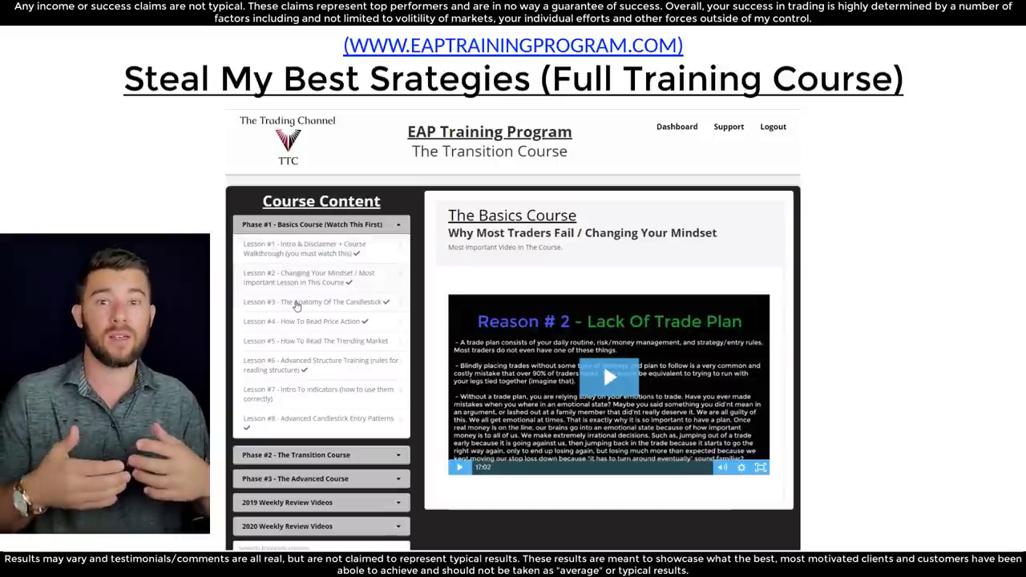
left_click(294, 301)
left_click(301, 323)
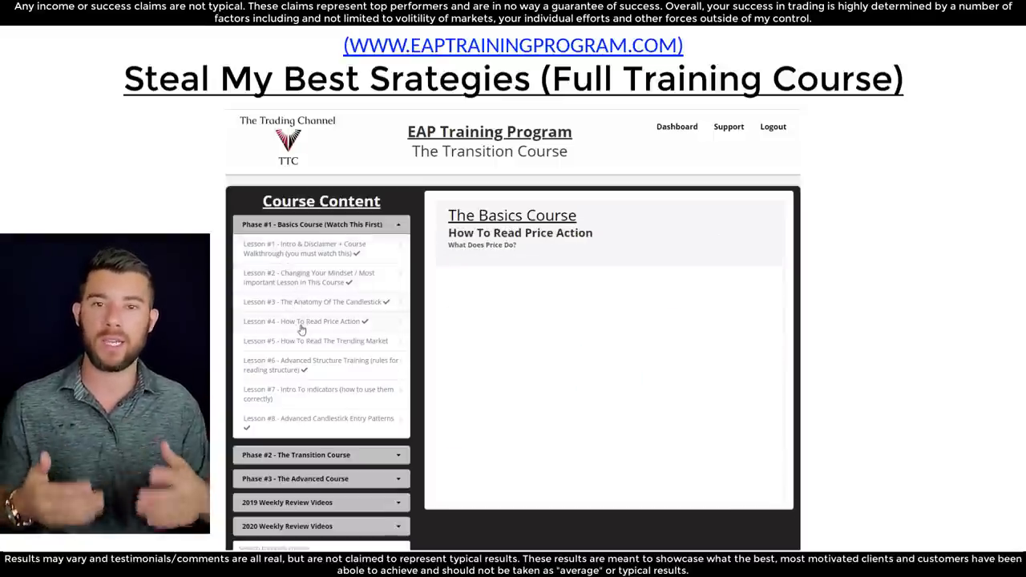
left_click(314, 345)
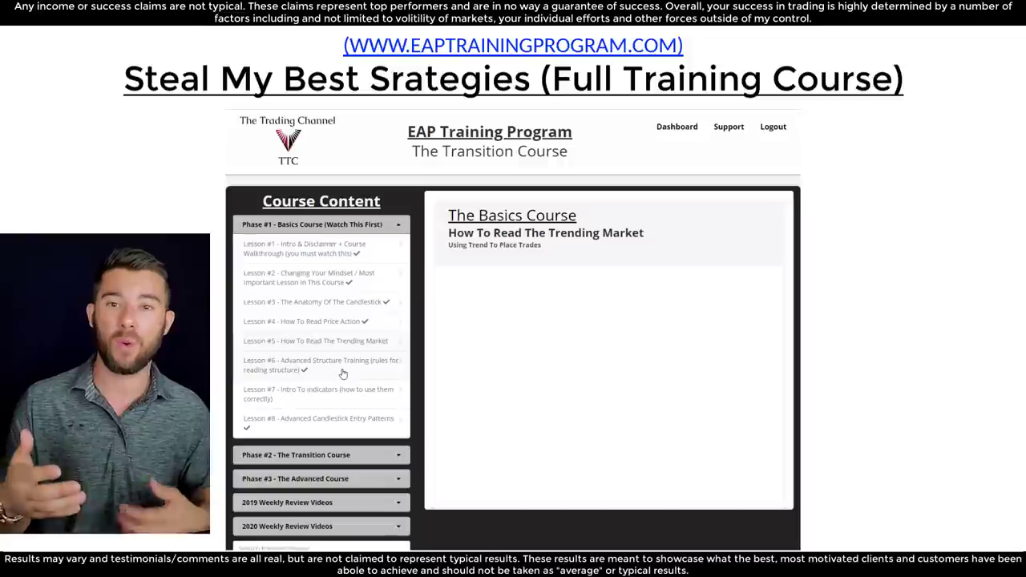
left_click(335, 366)
left_click(346, 398)
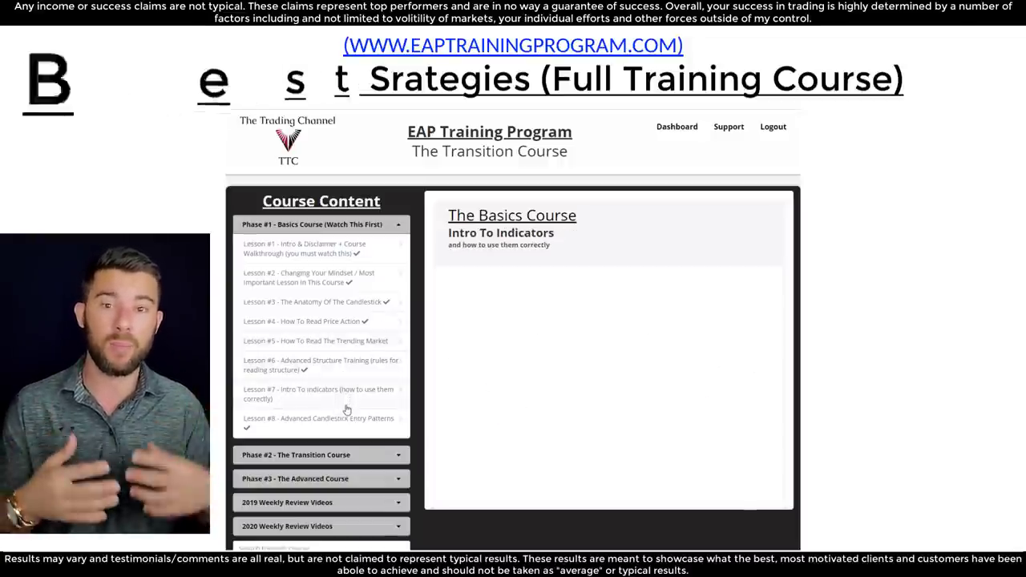
left_click(329, 418)
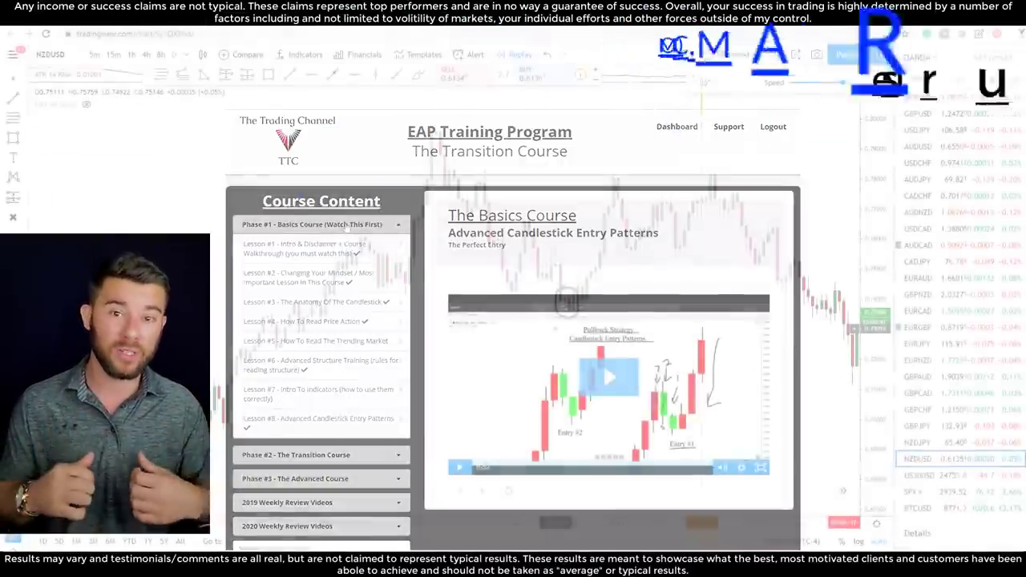